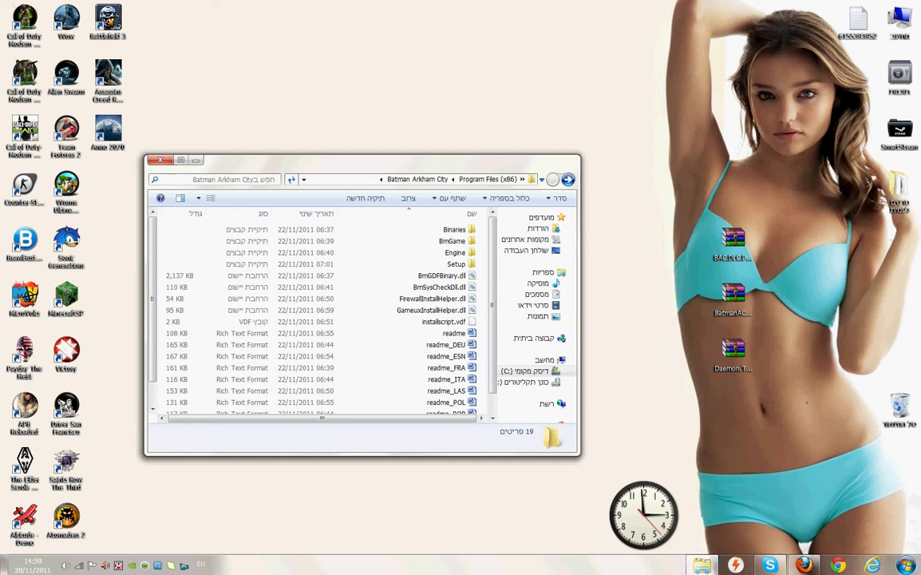
{"action": "left_click_drag", "start_coordinate": [360, 160], "coordinate": [304, 165]}
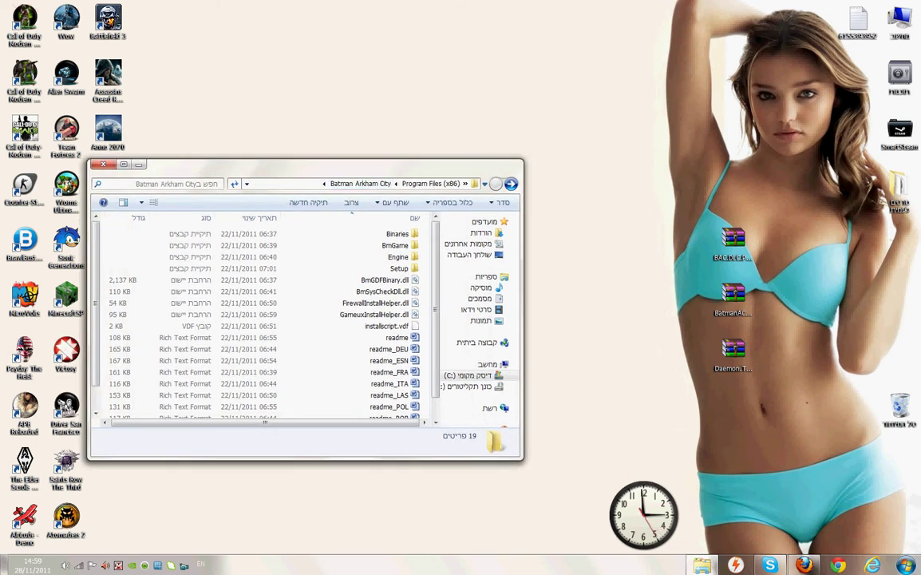
{"action": "left_click_drag", "start_coordinate": [744, 383], "coordinate": [694, 217]}
{"action": "left_click", "coordinate": [695, 217]}
{"action": "left_click_drag", "start_coordinate": [757, 372], "coordinate": [701, 211]}
{"action": "left_click", "coordinate": [770, 226]}
{"action": "left_click_drag", "start_coordinate": [770, 226], "coordinate": [707, 384]}
{"action": "left_click", "coordinate": [708, 384]}
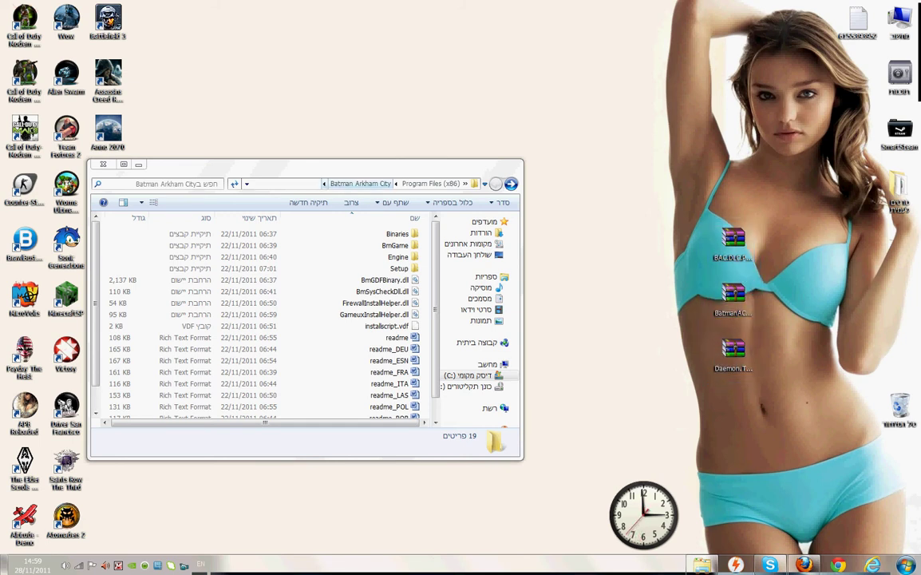
Step: Shift the BAC.DLC, BatmanAC_CRACKFIX and Daemon.Tools archives one column over on the desktop, keeping them stacked together
{"action": "left_click_drag", "start_coordinate": [320, 165], "coordinate": [372, 49]}
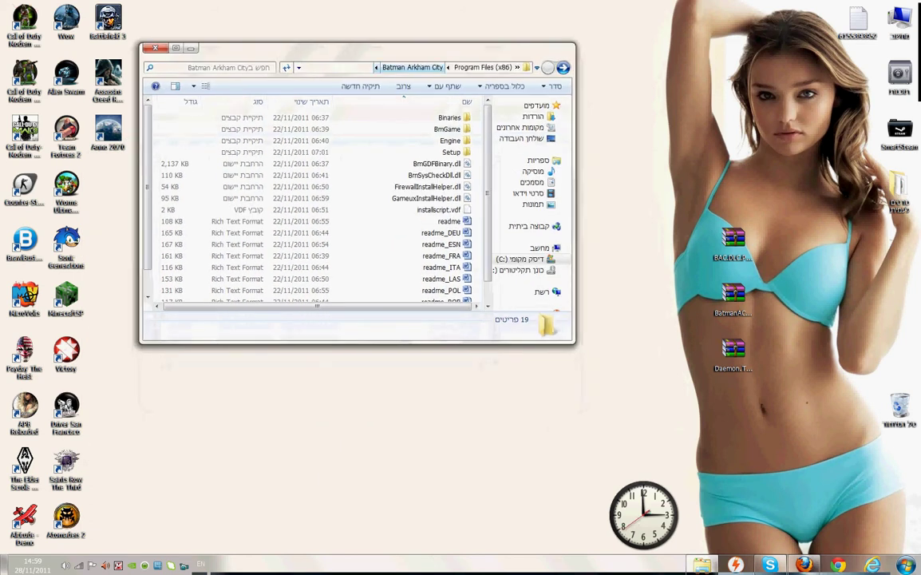
{"action": "left_click", "coordinate": [732, 242]}
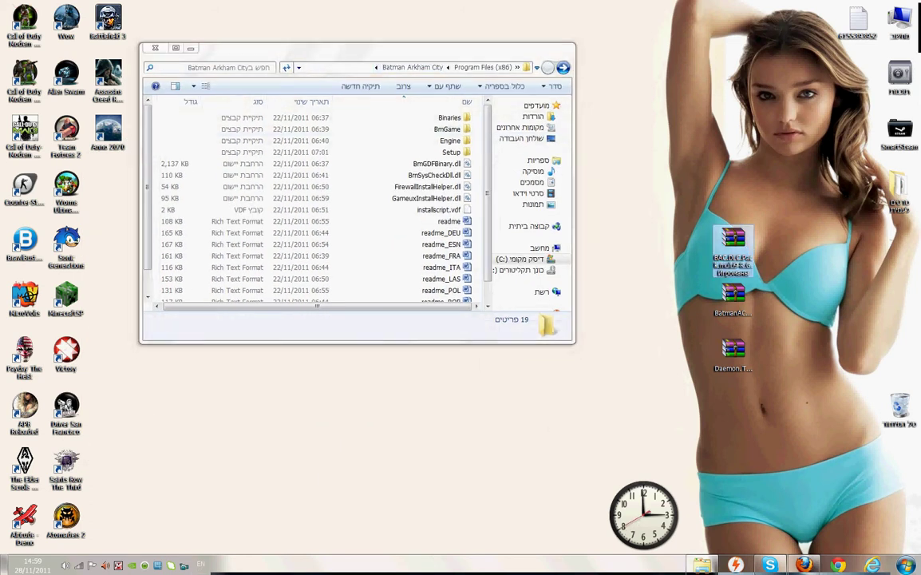
{"action": "left_click_drag", "start_coordinate": [733, 242], "coordinate": [691, 188]}
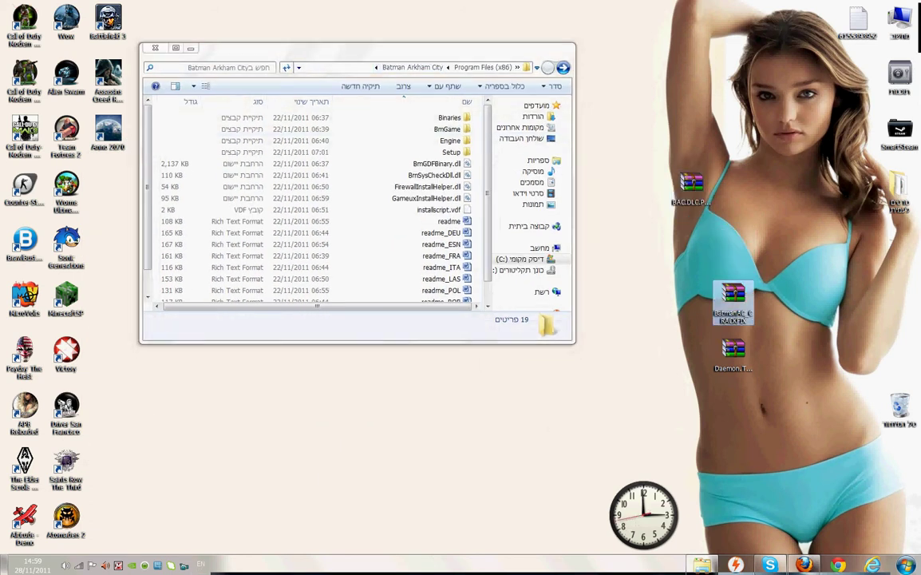
{"action": "left_click_drag", "start_coordinate": [733, 299], "coordinate": [691, 246]}
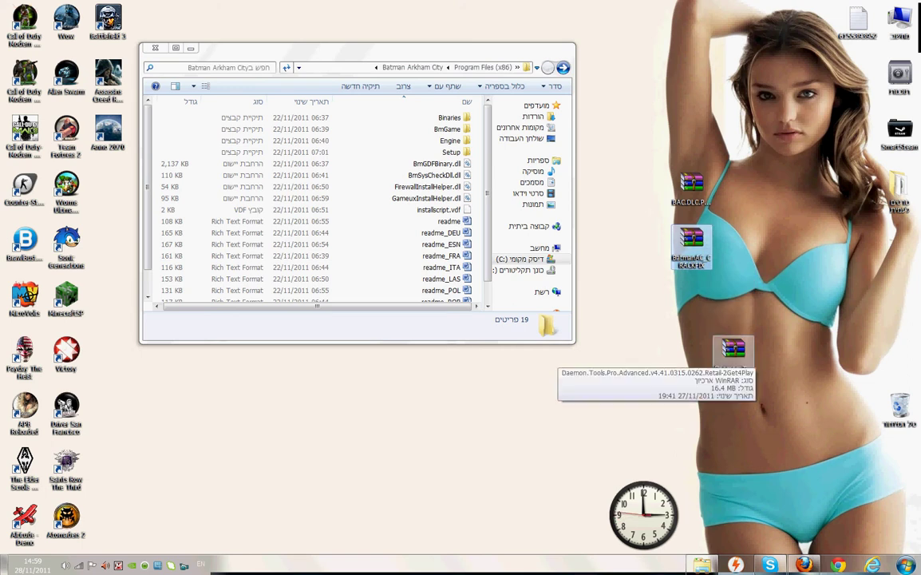
{"action": "left_click_drag", "start_coordinate": [733, 351], "coordinate": [692, 315]}
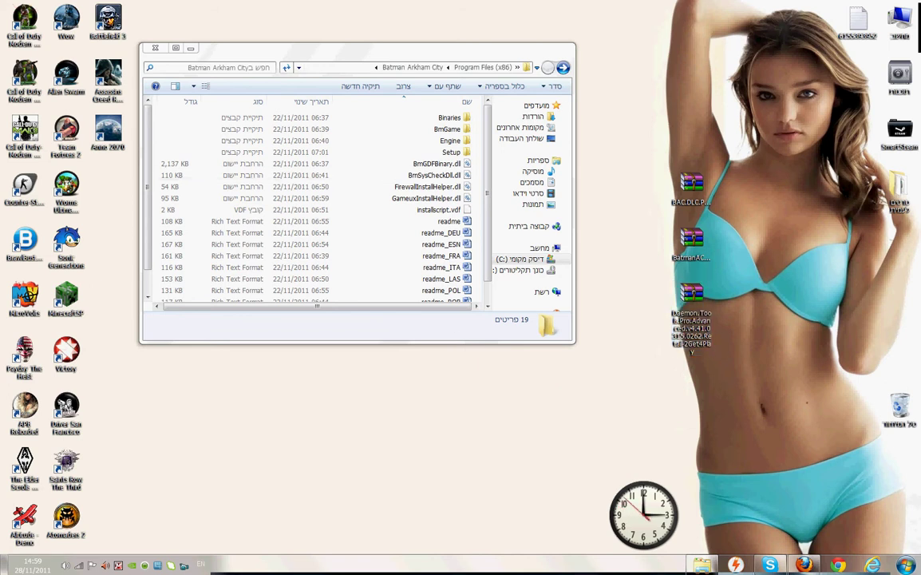
Step: Look through the Batman Arkham City installation folder in Program Files (x86) and its BmGame subfolder
{"action": "left_click_drag", "start_coordinate": [368, 50], "coordinate": [295, 70]}
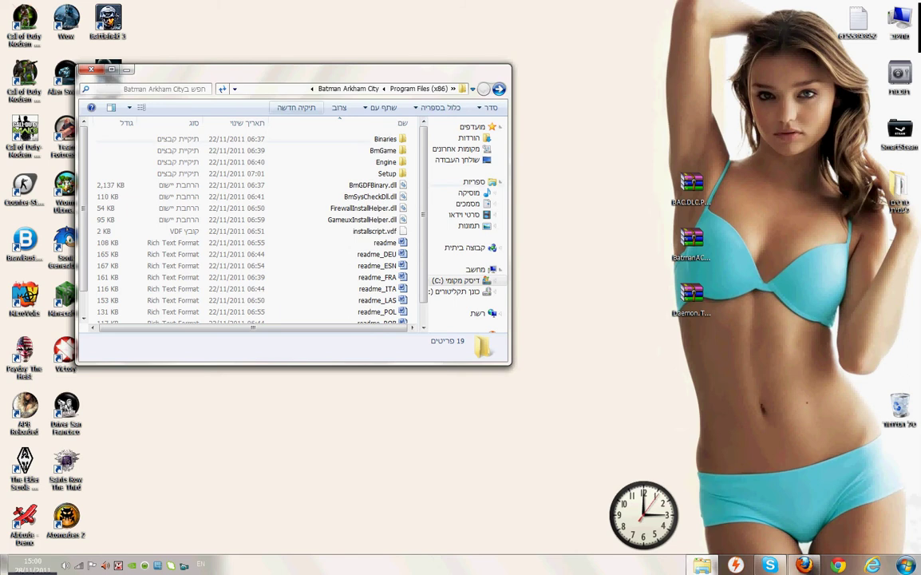
{"action": "left_click", "coordinate": [423, 88]}
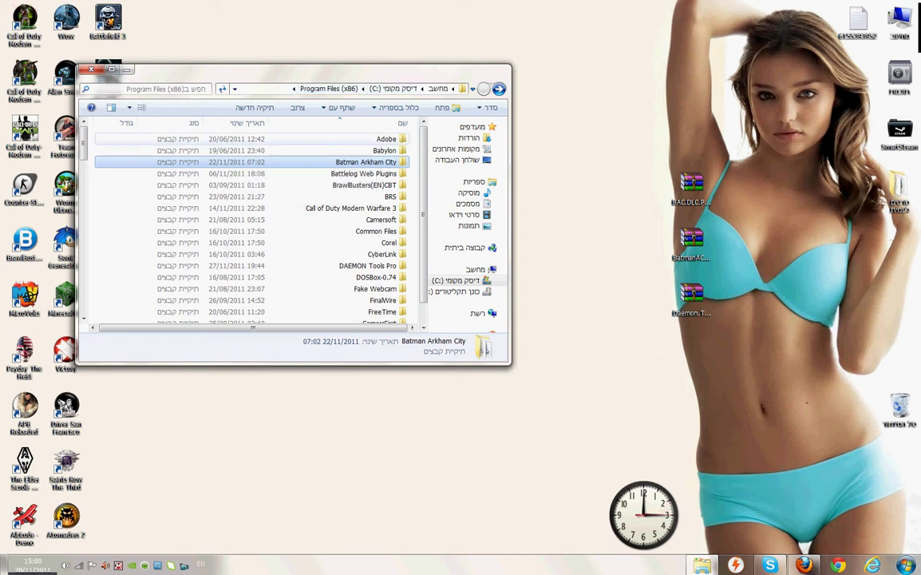
{"action": "double_click", "coordinate": [339, 162]}
{"action": "scroll", "coordinate": [331, 167], "scroll_direction": "down", "scroll_amount": 1}
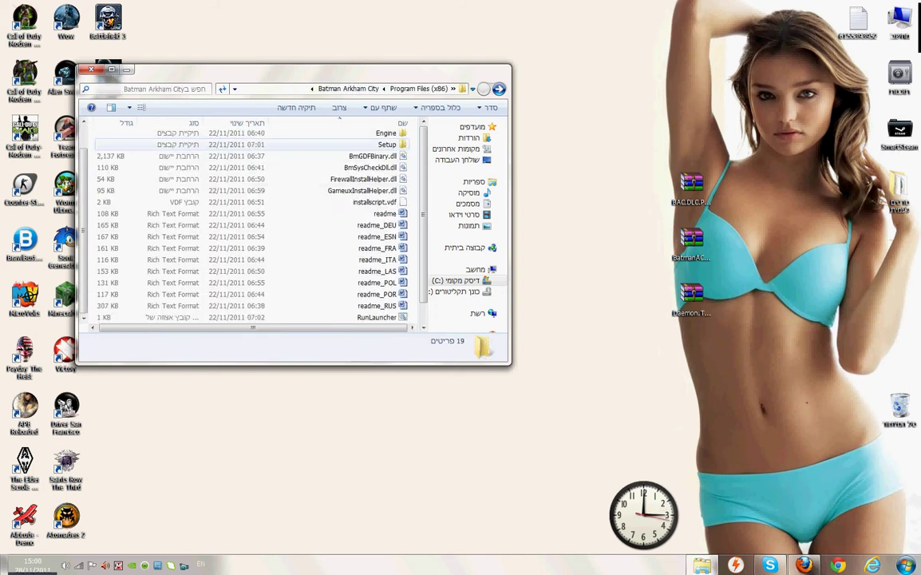
{"action": "scroll", "coordinate": [329, 184], "scroll_direction": "up", "scroll_amount": 1}
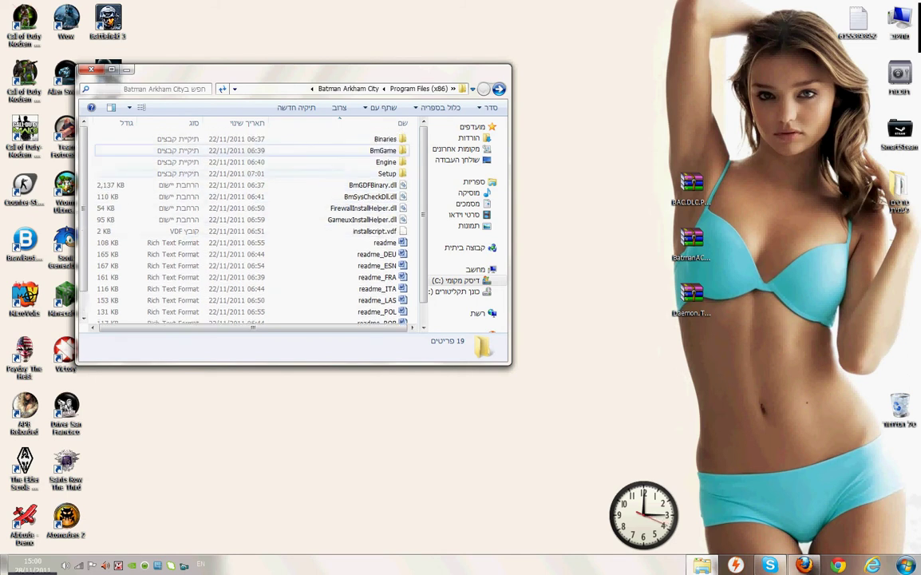
{"action": "double_click", "coordinate": [369, 150]}
{"action": "key", "text": "BackSpace"}
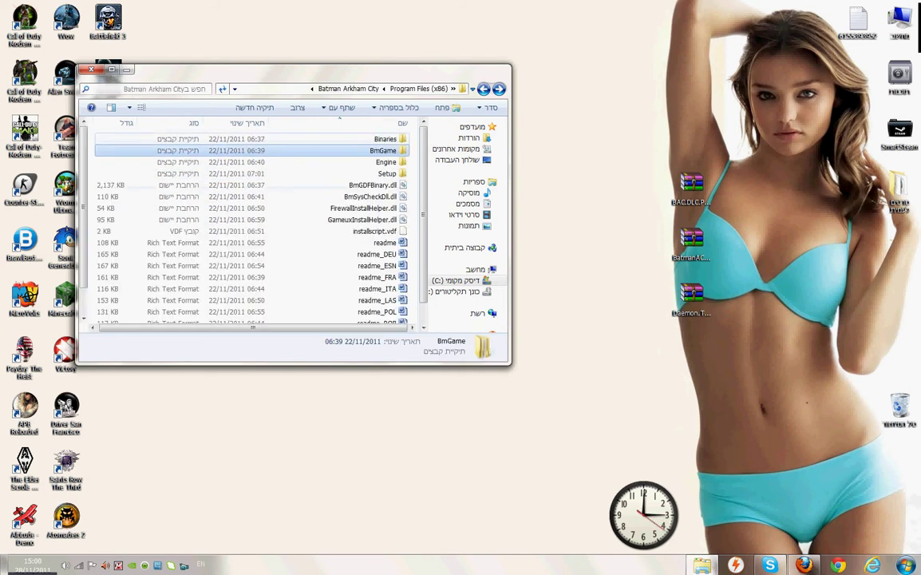
Step: Examine the BmLauncher program in the Binaries\Win32 folder of Batman Arkham City and close the folder window
{"action": "key", "text": "Up"}
{"action": "key", "text": "Return"}
{"action": "double_click", "coordinate": [386, 139]}
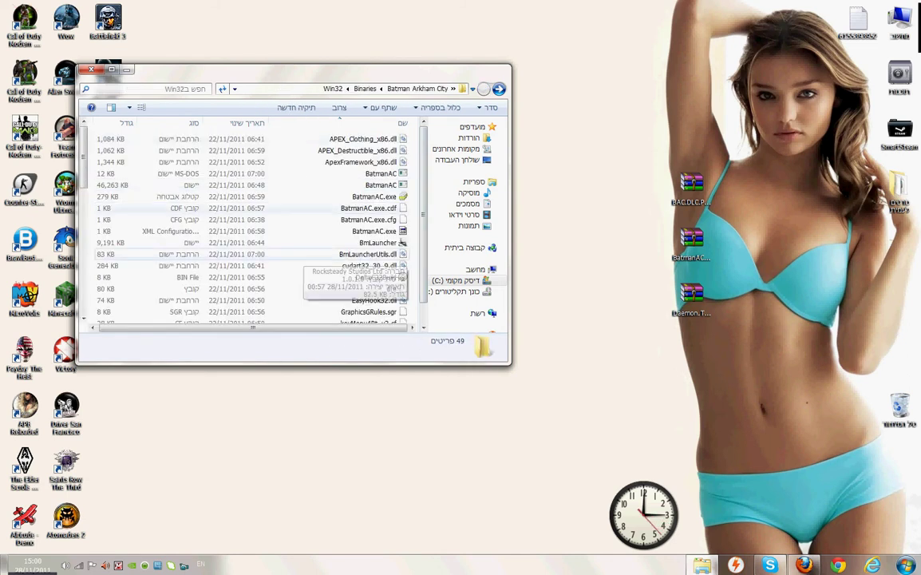
{"action": "left_click", "coordinate": [378, 242]}
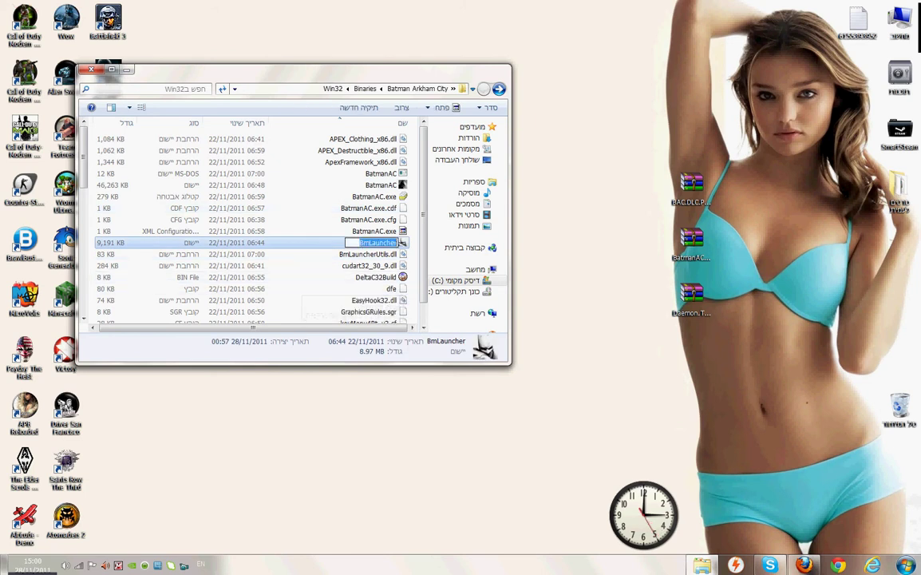
{"action": "key", "text": "Down"}
{"action": "key", "text": "BackSpace"}
{"action": "key", "text": "BackSpace"}
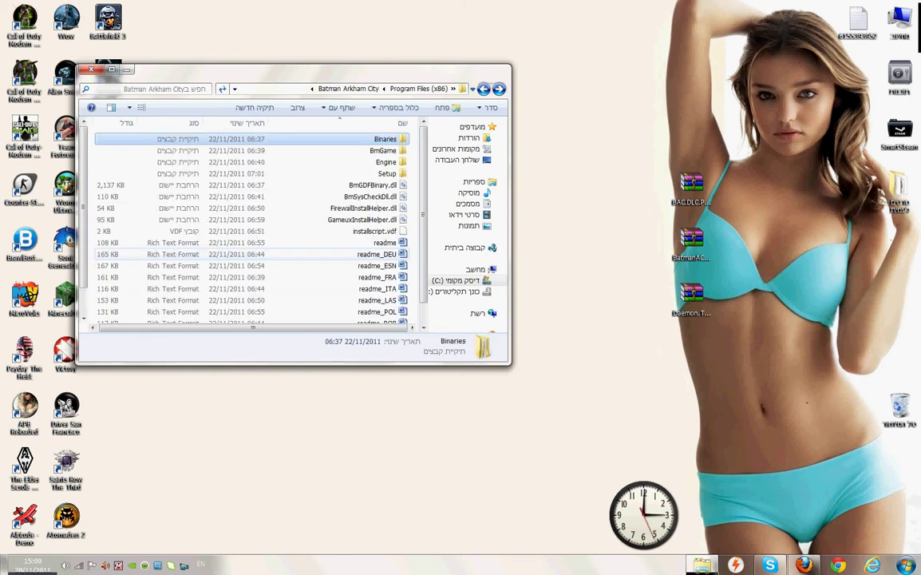
{"action": "left_click", "coordinate": [91, 69]}
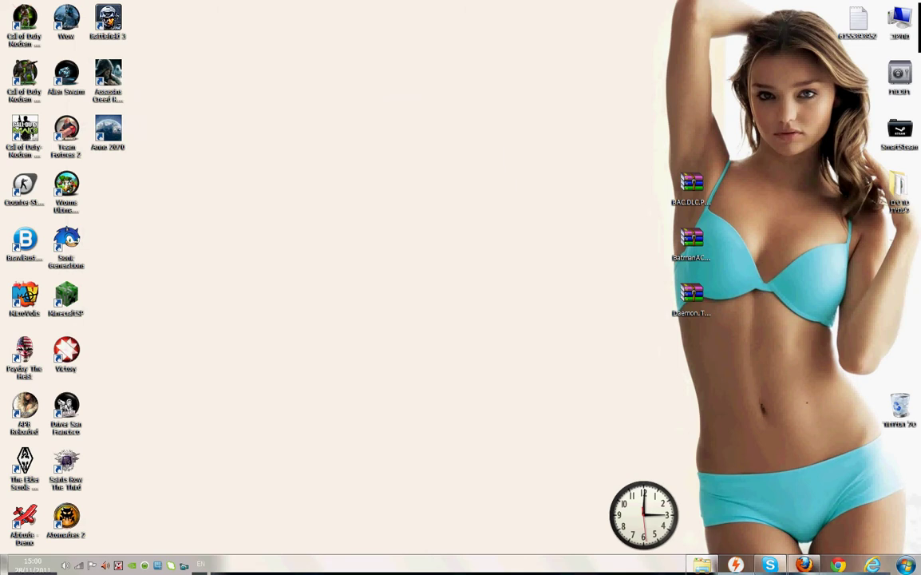
Step: Move the Daemon.Tools.Pro.Advanced archive away from the two Batman archives to an empty area of the desktop
{"action": "mouse_move", "coordinate": [692, 292]}
{"action": "left_mouse_down"}
{"action": "mouse_move", "coordinate": [624, 269]}
{"action": "mouse_move", "coordinate": [359, 239]}
{"action": "mouse_move", "coordinate": [416, 232]}
{"action": "mouse_move", "coordinate": [398, 238]}
{"action": "mouse_move", "coordinate": [358, 126]}
{"action": "mouse_move", "coordinate": [574, 253]}
{"action": "mouse_move", "coordinate": [691, 292]}
{"action": "left_mouse_up"}
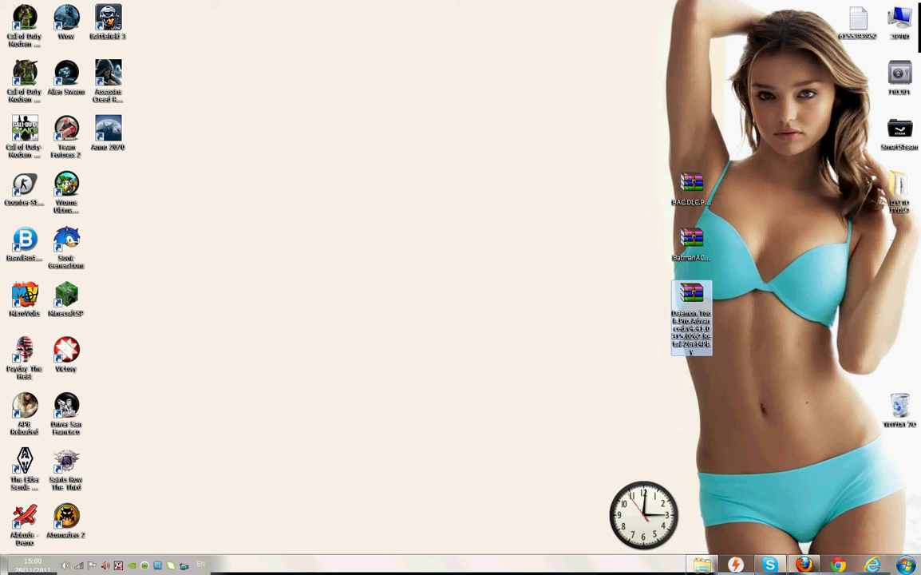
{"action": "left_click_drag", "start_coordinate": [769, 220], "coordinate": [855, 334]}
{"action": "left_click_drag", "start_coordinate": [773, 303], "coordinate": [693, 199]}
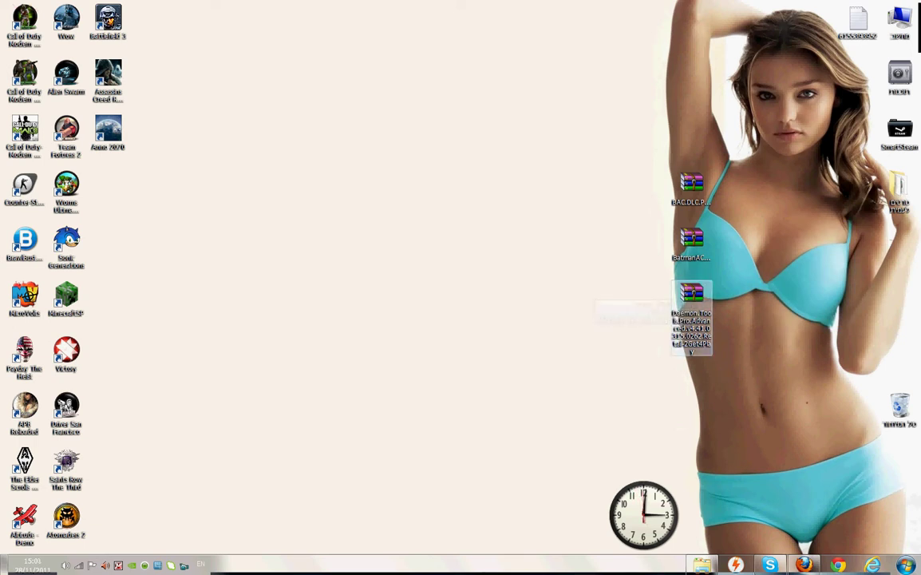
{"action": "left_click_drag", "start_coordinate": [692, 307], "coordinate": [233, 263]}
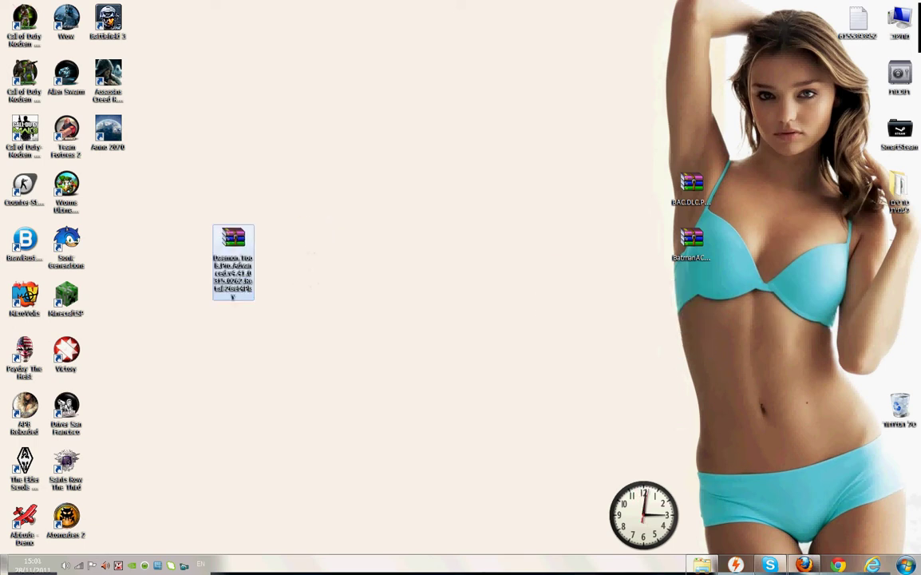
{"action": "left_click", "coordinate": [192, 203]}
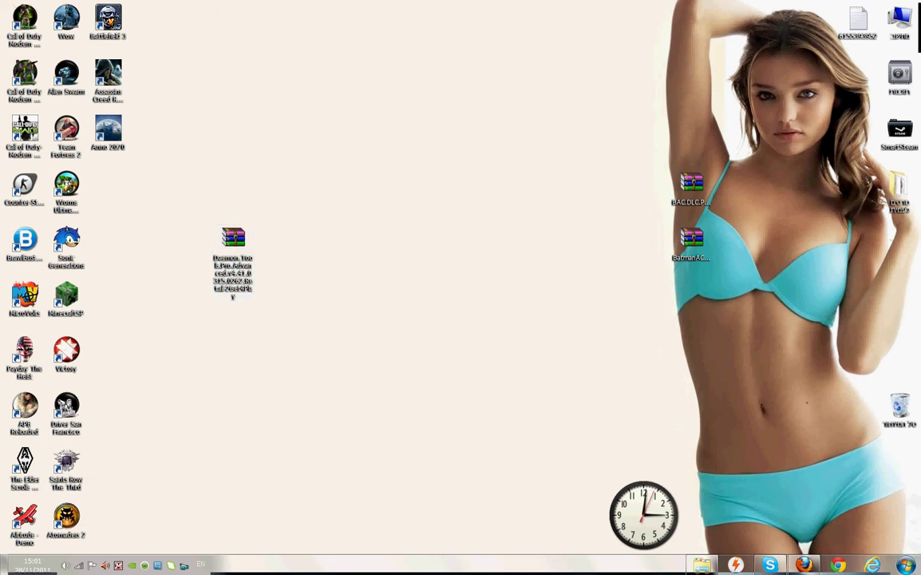
{"action": "mouse_move", "coordinate": [630, 503]}
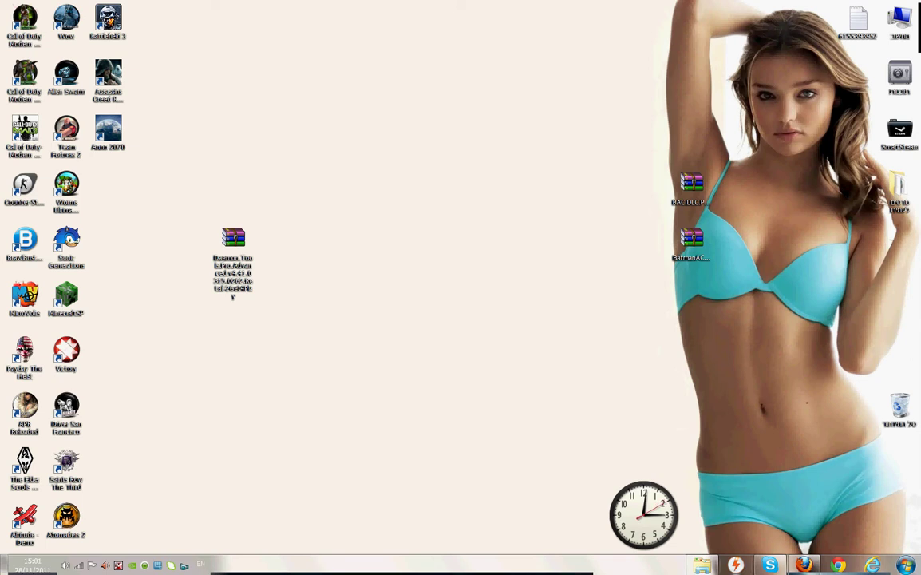
Step: Extract the Daemon.Tools archive into a folder of the same name and place that folder near the archive on the desktop
{"action": "right_click", "coordinate": [254, 247]}
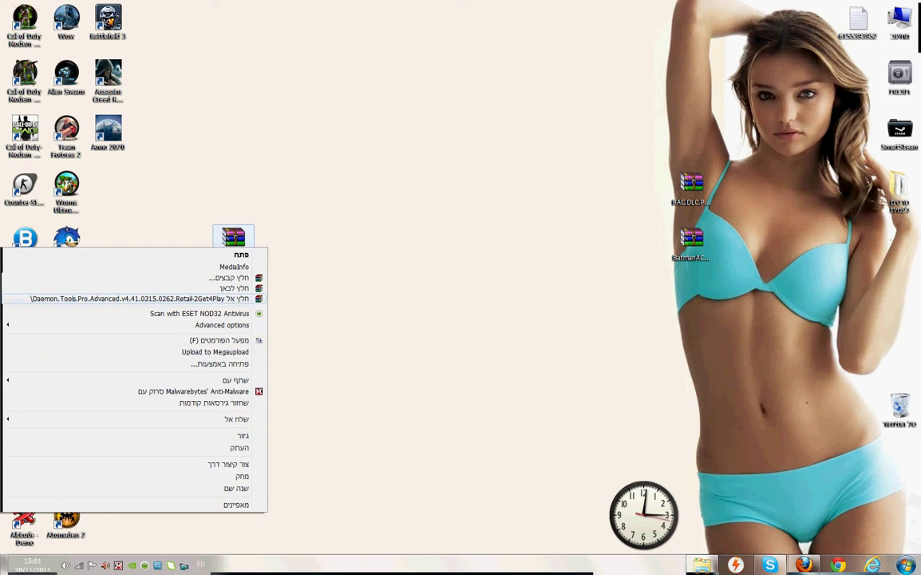
{"action": "left_click", "coordinate": [160, 298]}
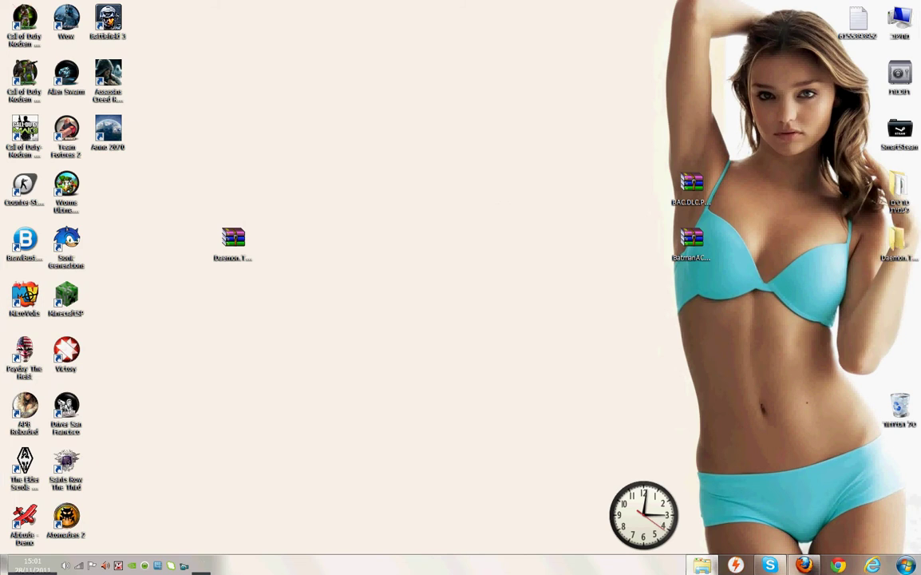
{"action": "left_click_drag", "start_coordinate": [848, 270], "coordinate": [356, 296]}
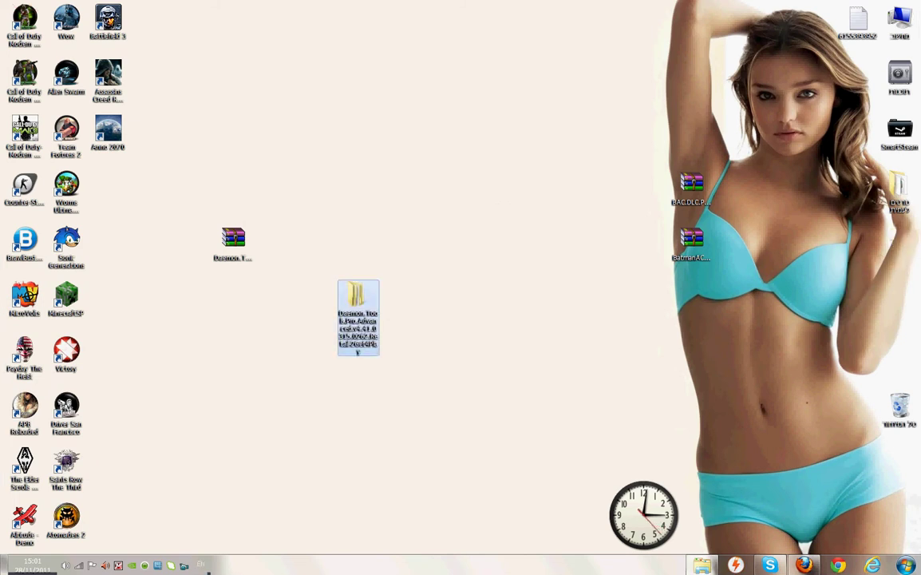
Step: Open the extracted Daemon.Tools folder and its inner folder, and read the installation notes in the Readme file
{"action": "double_click", "coordinate": [356, 295]}
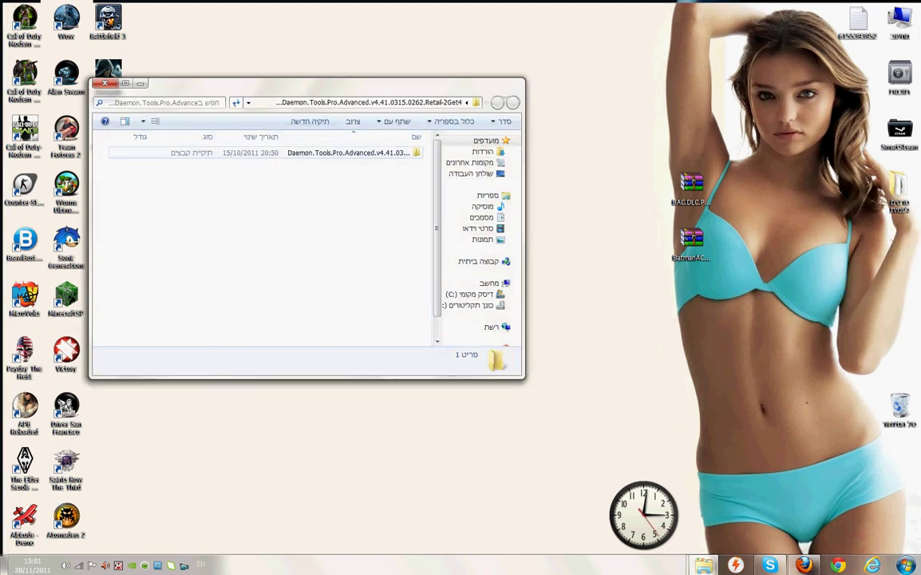
{"action": "double_click", "coordinate": [349, 153]}
{"action": "left_click", "coordinate": [397, 188]}
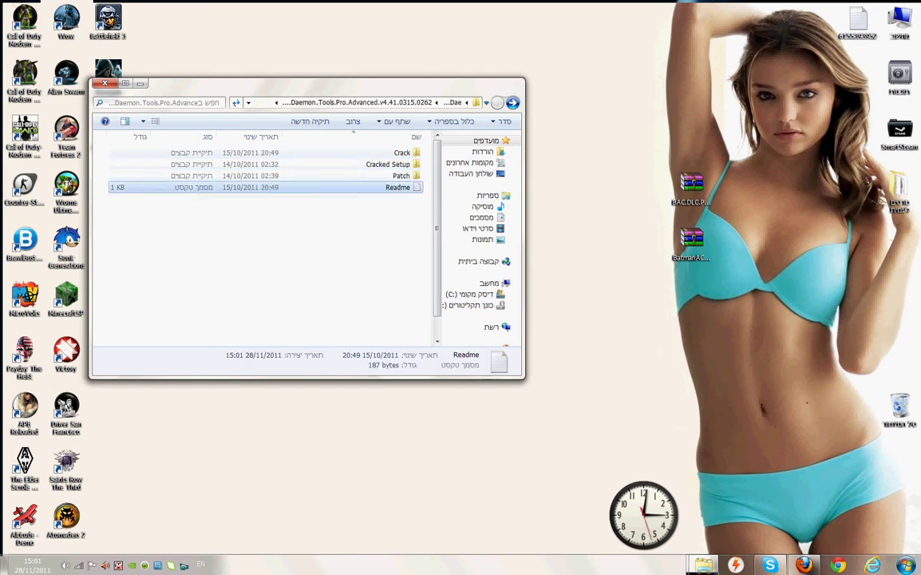
{"action": "left_click", "coordinate": [360, 240]}
{"action": "double_click", "coordinate": [397, 188]}
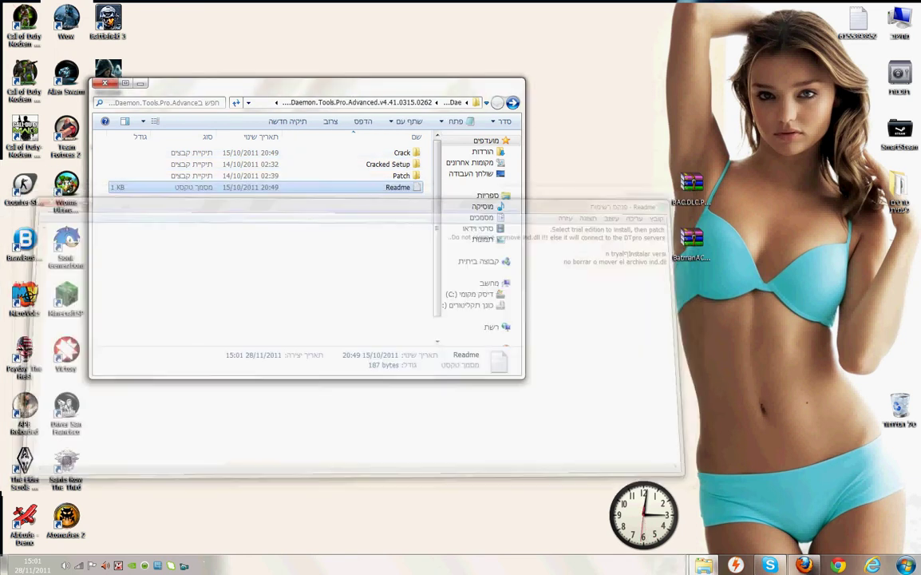
{"action": "left_click", "coordinate": [352, 239]}
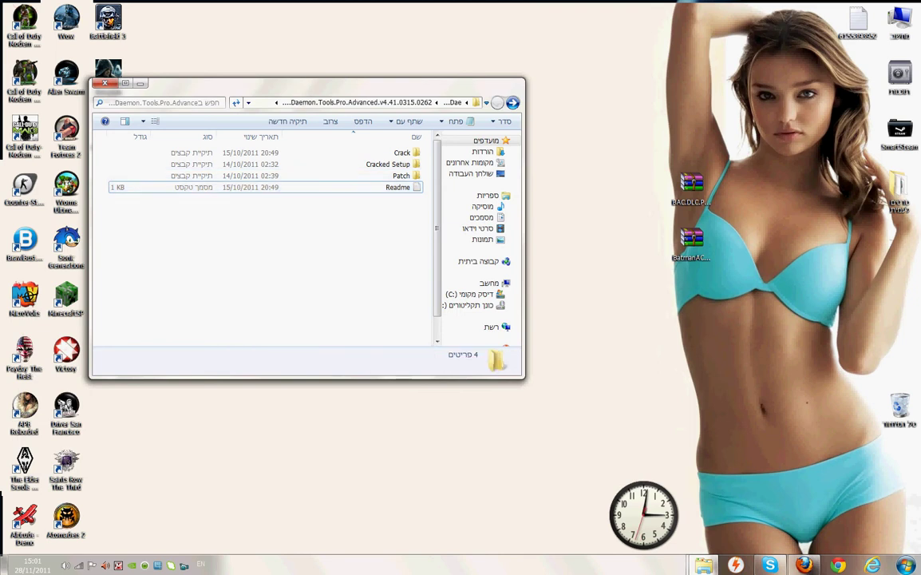
{"action": "double_click", "coordinate": [388, 164]}
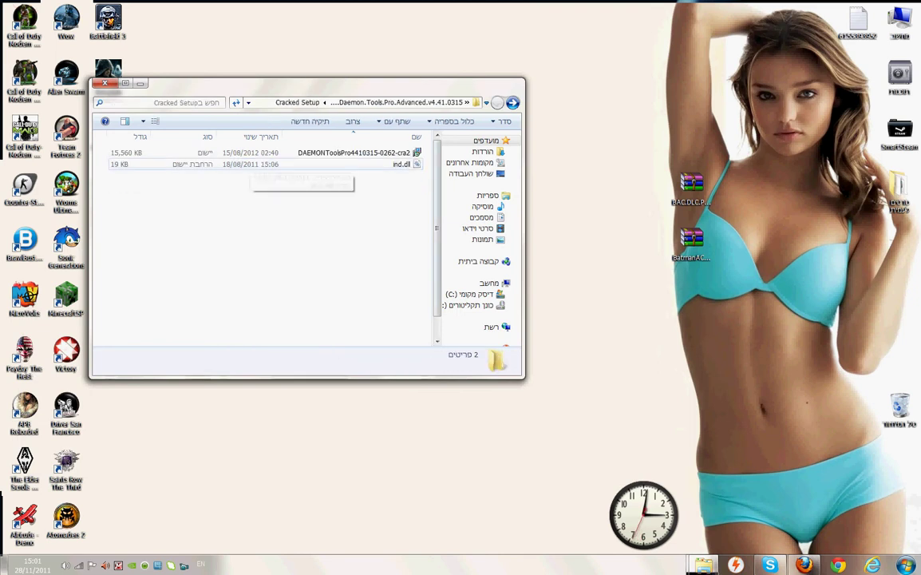
{"action": "double_click", "coordinate": [355, 153]}
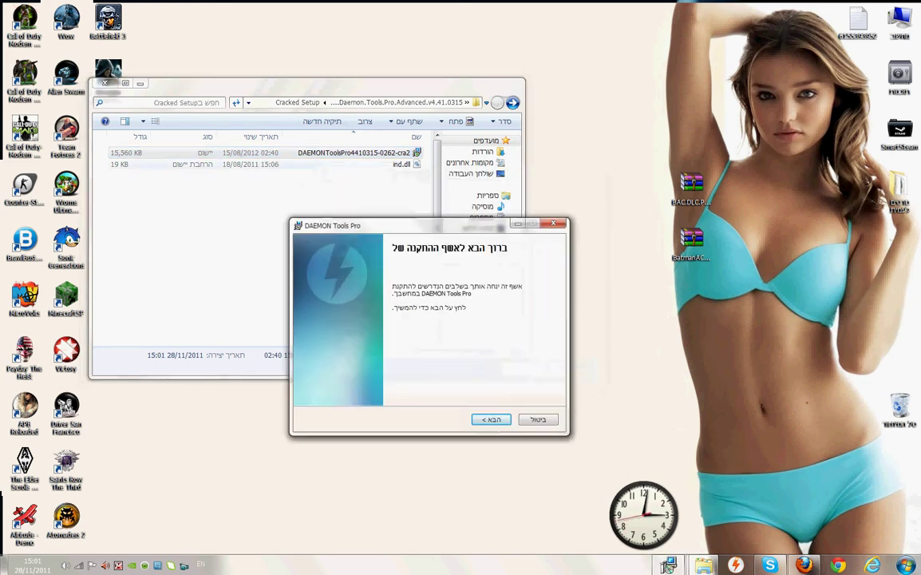
{"action": "left_click", "coordinate": [401, 165]}
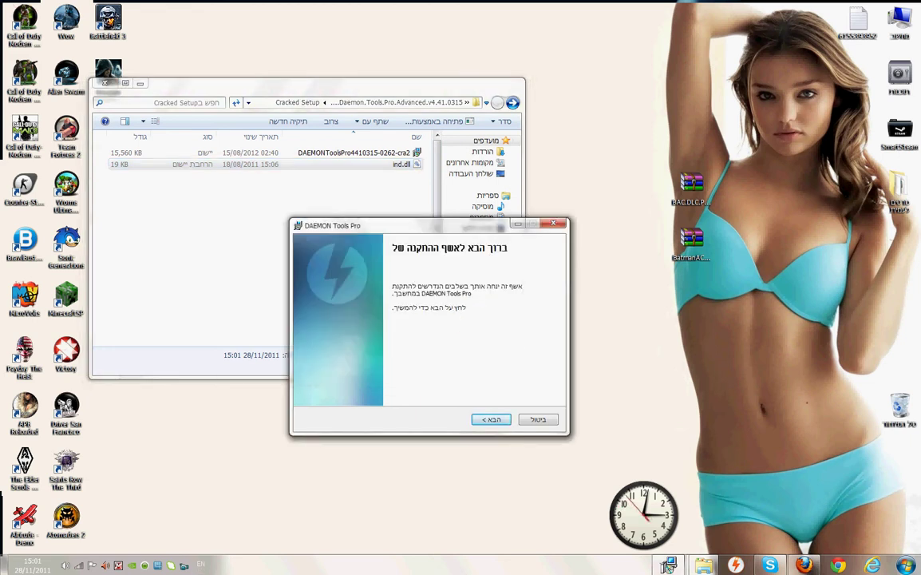
{"action": "key", "text": "Return"}
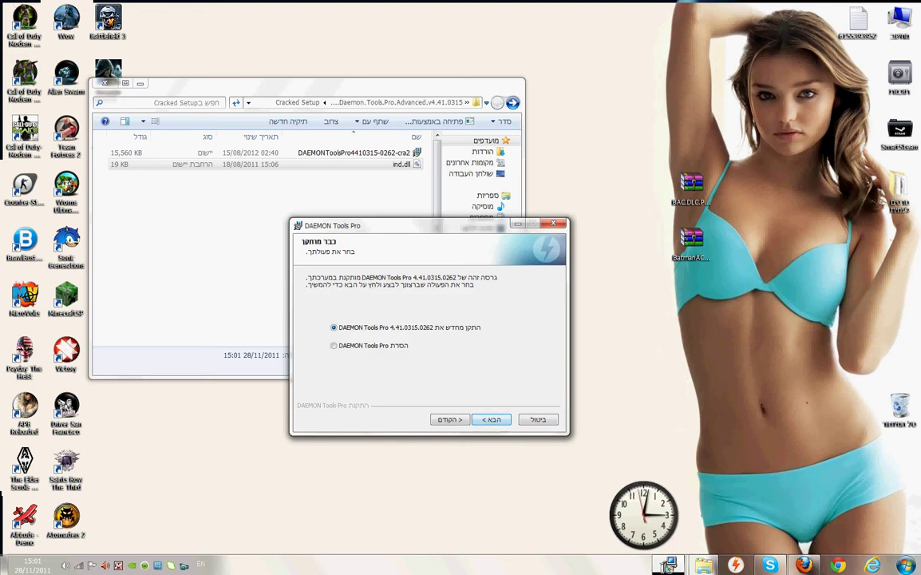
{"action": "key", "text": "Return"}
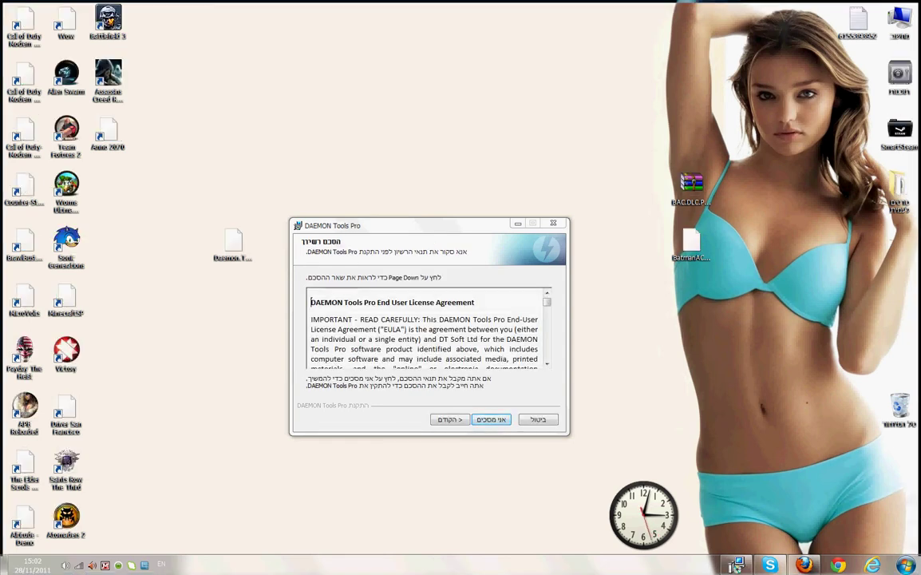
Step: Accept the DAEMON Tools Pro license agreement and select the trial license type
{"action": "left_click", "coordinate": [491, 419]}
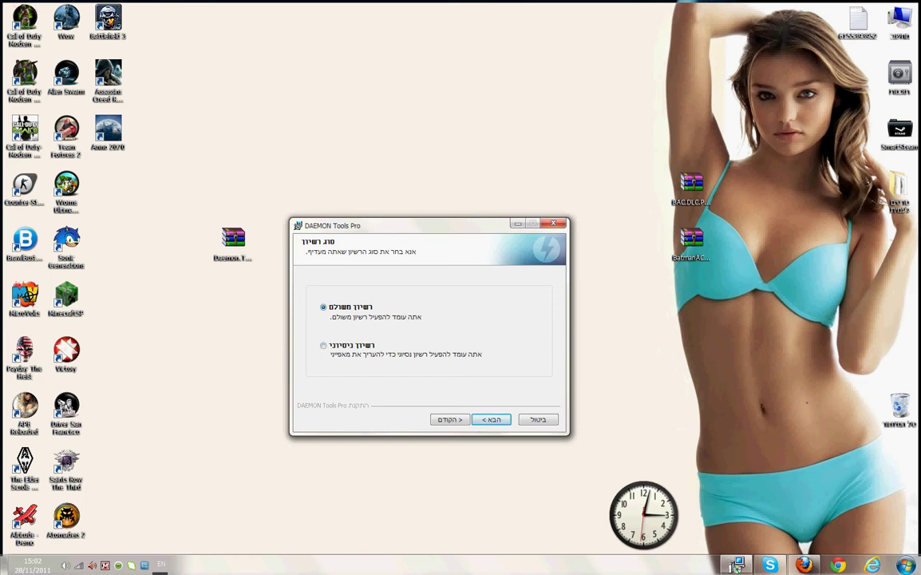
{"action": "key", "text": "Down"}
{"action": "left_click", "coordinate": [492, 419]}
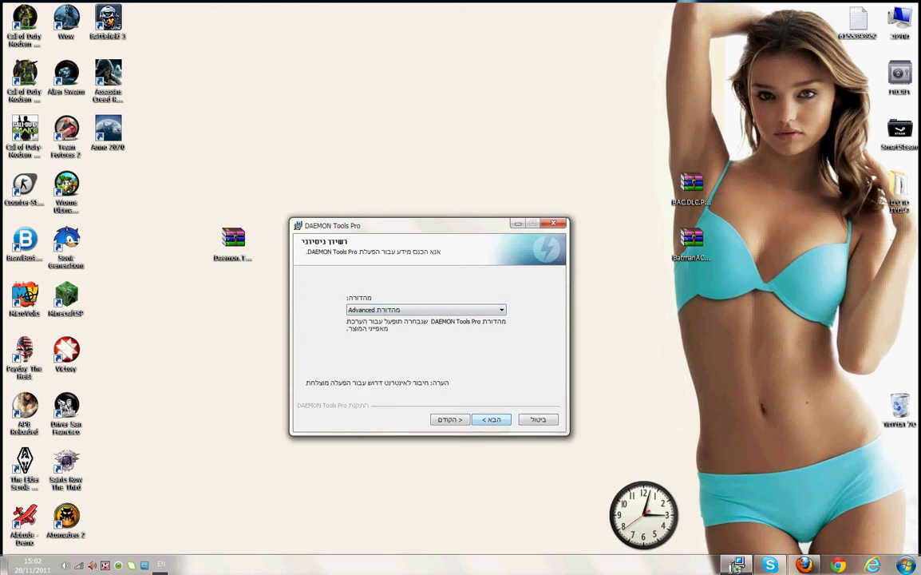
Step: Choose the Advanced trial edition, keep the default components and install DAEMON Tools Pro into C:\Program Files (x86)\DAEMON Tools Pro\
{"action": "left_click", "coordinate": [501, 310]}
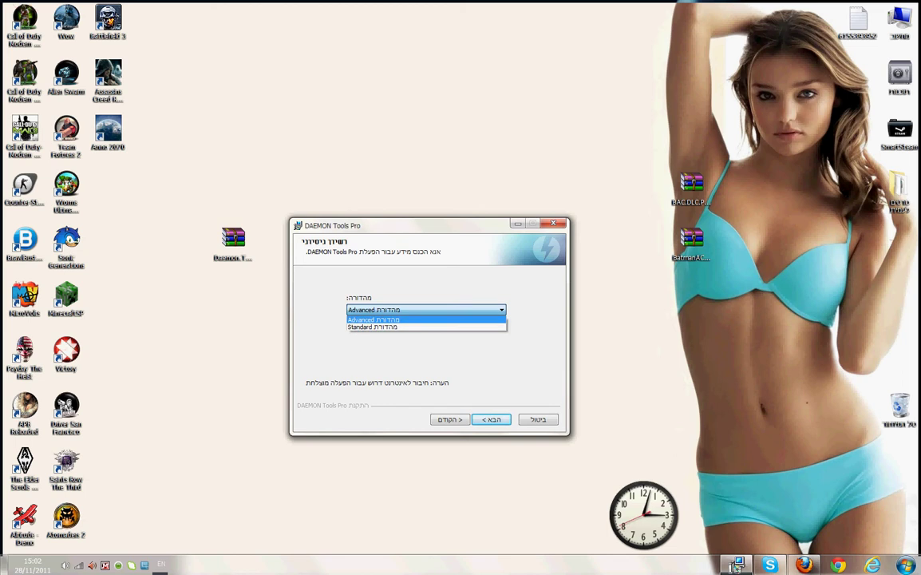
{"action": "key", "text": "Return"}
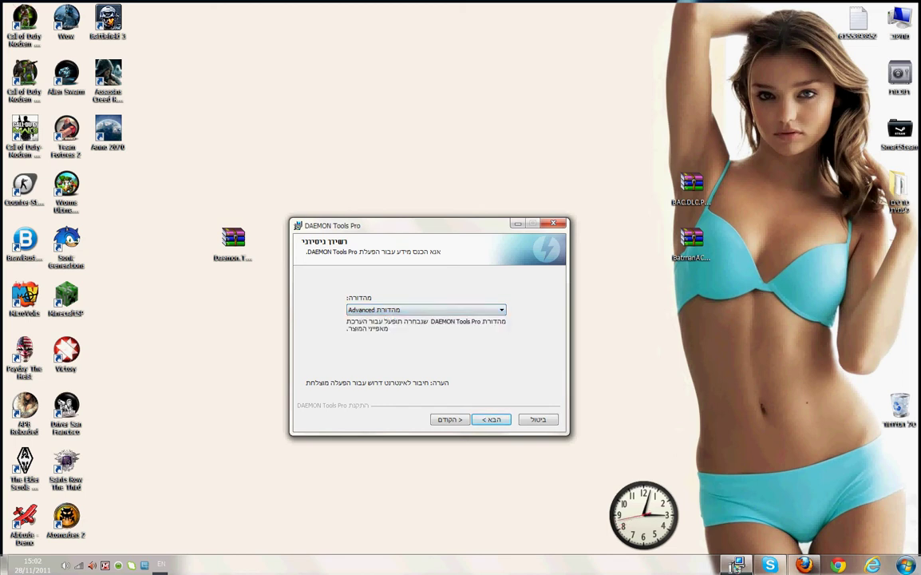
{"action": "key", "text": "Return"}
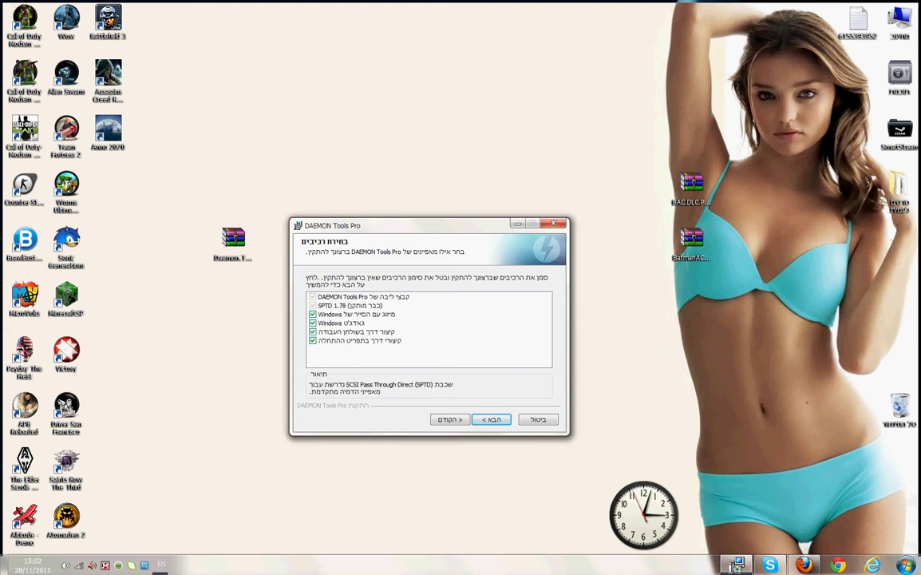
{"action": "left_click", "coordinate": [349, 306]}
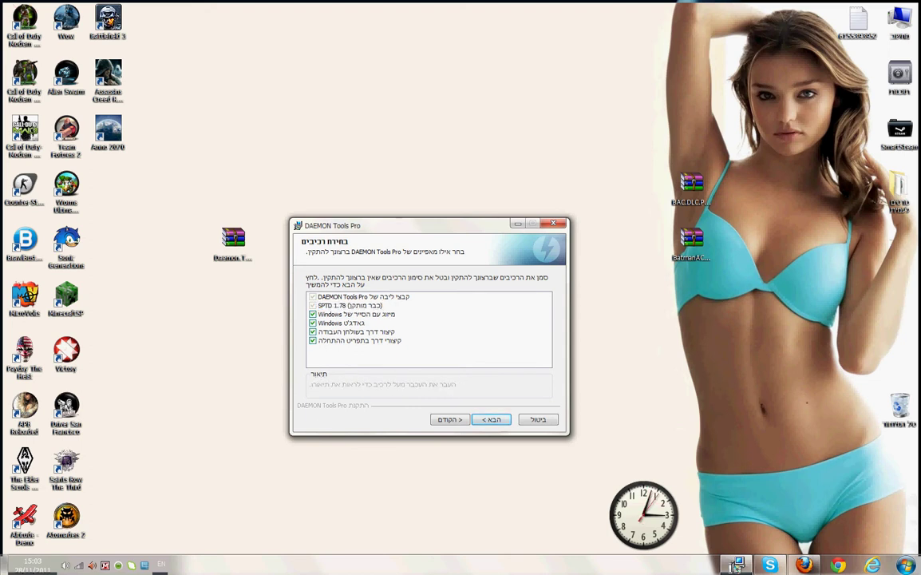
{"action": "key", "text": "Return"}
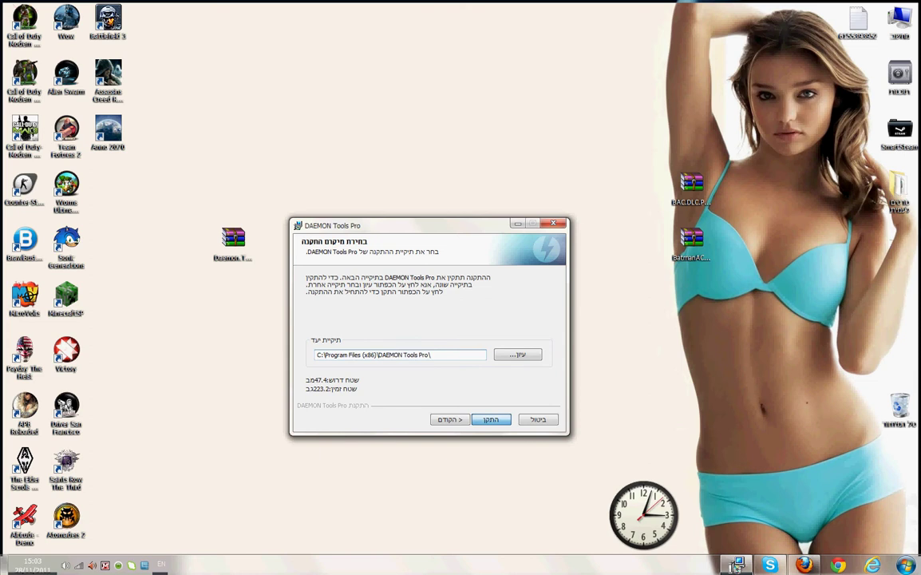
{"action": "key", "text": "Return"}
{"action": "key", "text": "Return"}
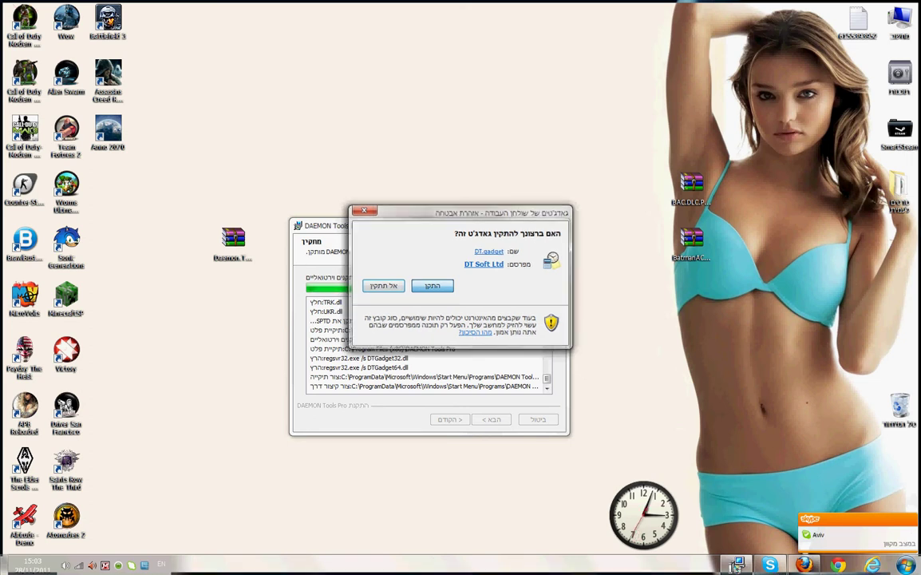
Step: Allow the DT.gadget installation and finish the setup wizard without launching DAEMON Tools Pro
{"action": "left_click", "coordinate": [432, 286]}
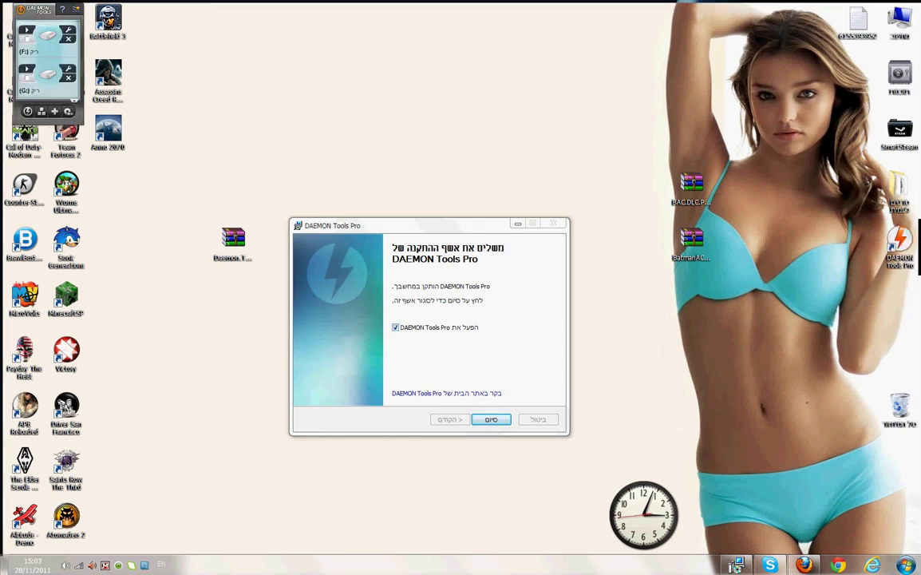
{"action": "left_click", "coordinate": [396, 328]}
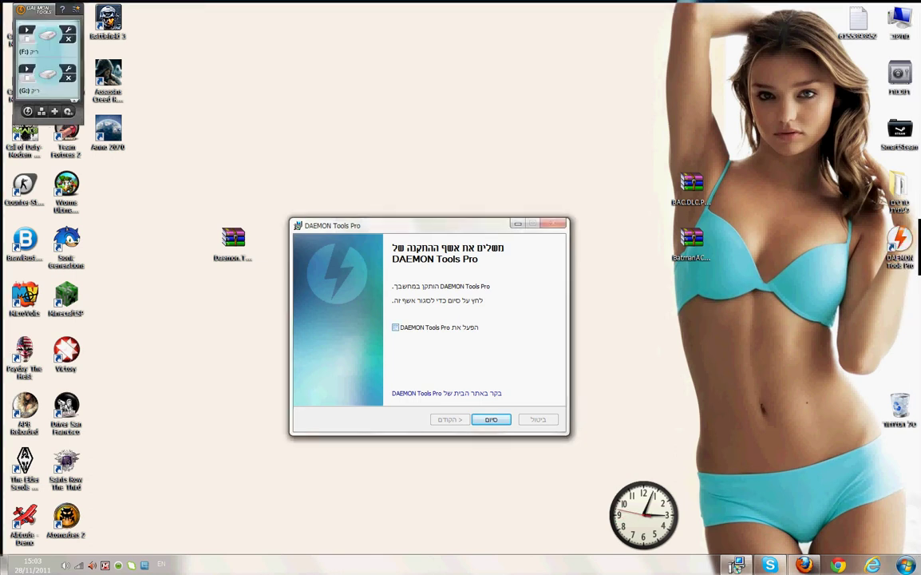
{"action": "left_click", "coordinate": [491, 419]}
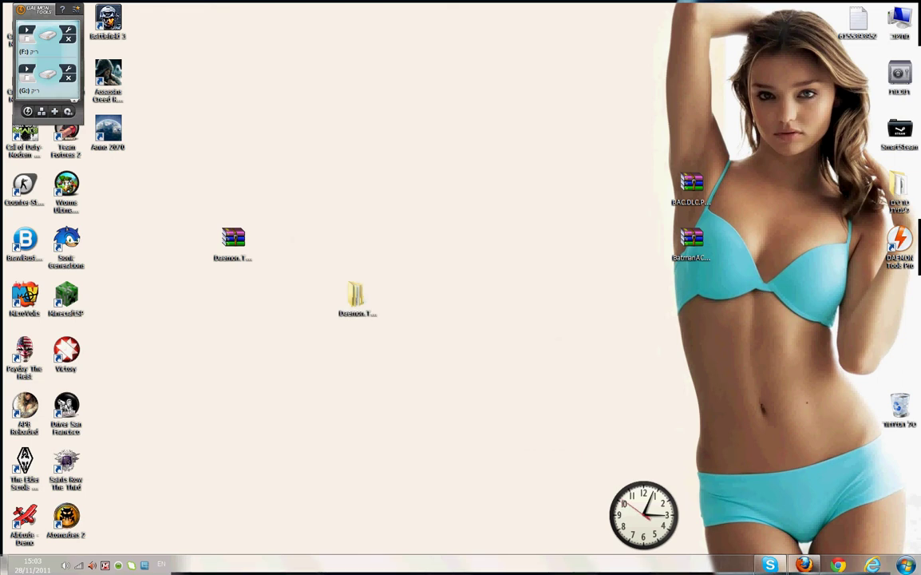
Step: Pin the DAEMON Tools Pro desktop shortcut to the taskbar and put its icon back below the other desktop icons
{"action": "left_click_drag", "start_coordinate": [900, 241], "coordinate": [728, 563]}
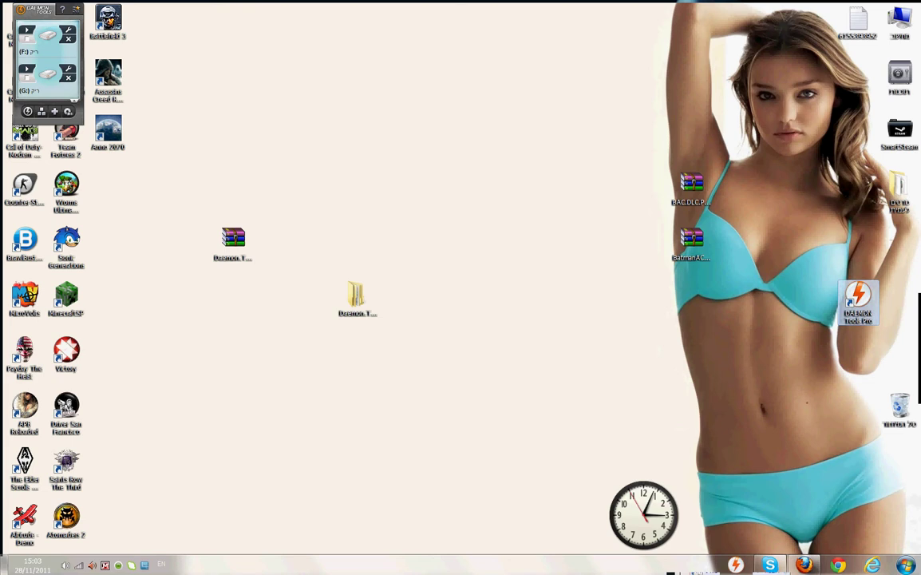
{"action": "left_click_drag", "start_coordinate": [859, 297], "coordinate": [900, 241]}
{"action": "left_click", "coordinate": [568, 443]}
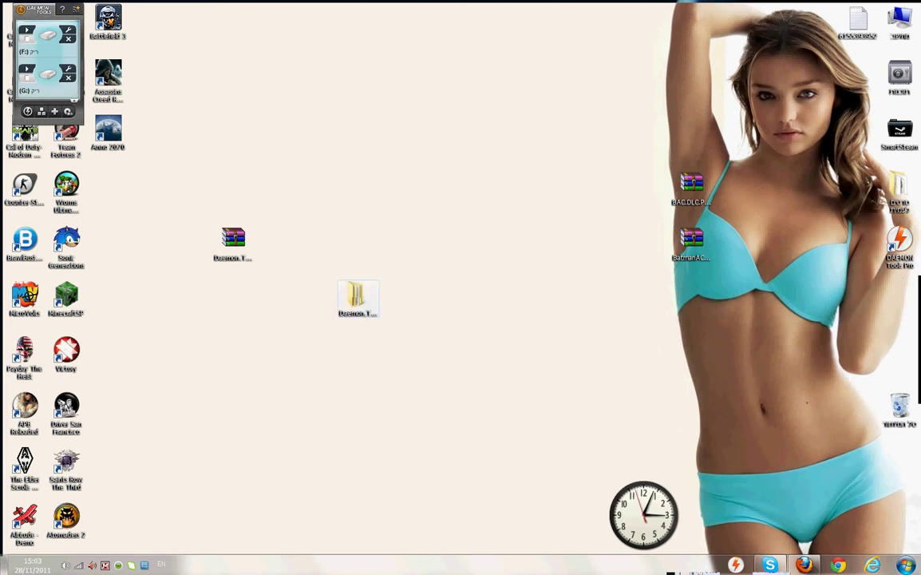
Step: Open the extracted Daemon.Tools folder and go through its inner folder to the Patch folder
{"action": "double_click", "coordinate": [358, 298]}
{"action": "left_click_drag", "start_coordinate": [326, 69], "coordinate": [430, 138]}
{"action": "double_click", "coordinate": [440, 206]}
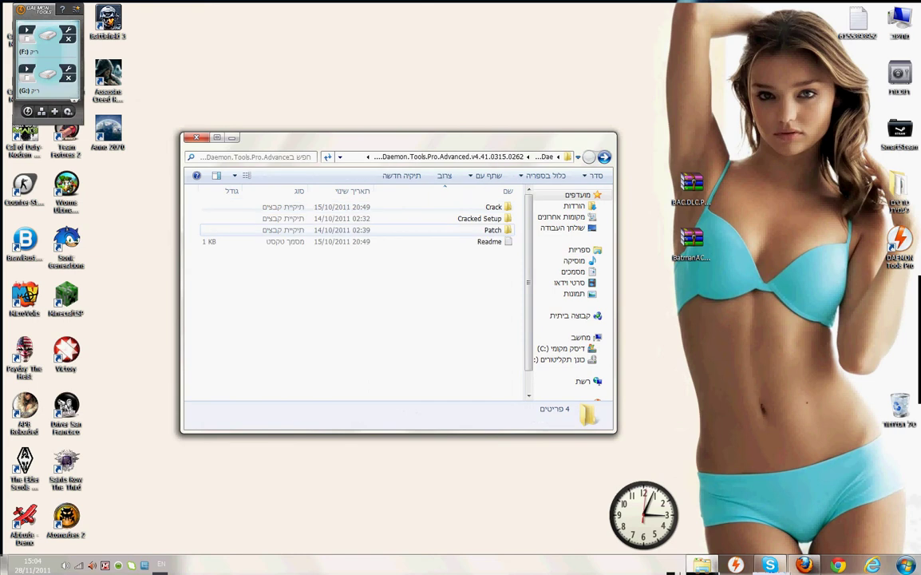
{"action": "double_click", "coordinate": [383, 229]}
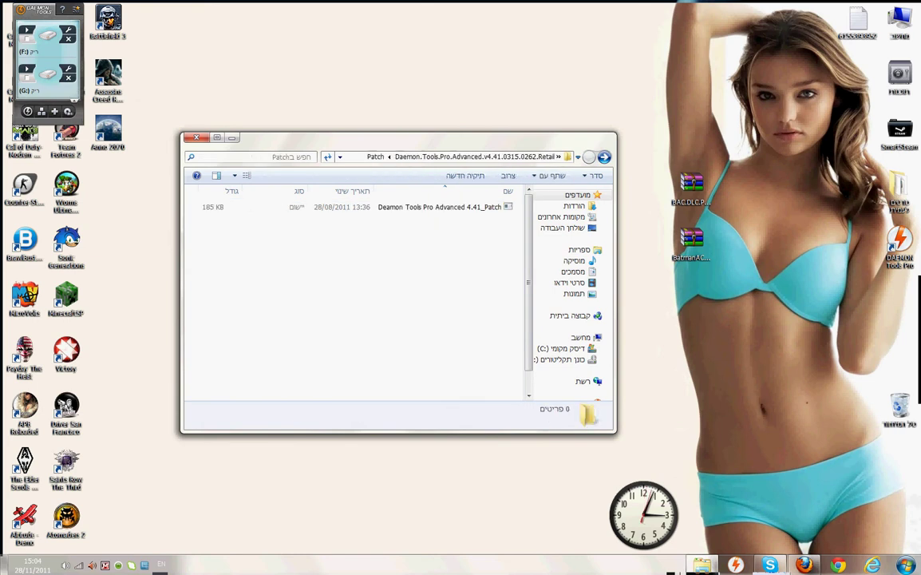
Step: Run Deamon Tools Pro Advanced 4.41_Patch, try to apply the patch and cancel locating DTCommonRes.dll
{"action": "double_click", "coordinate": [440, 208]}
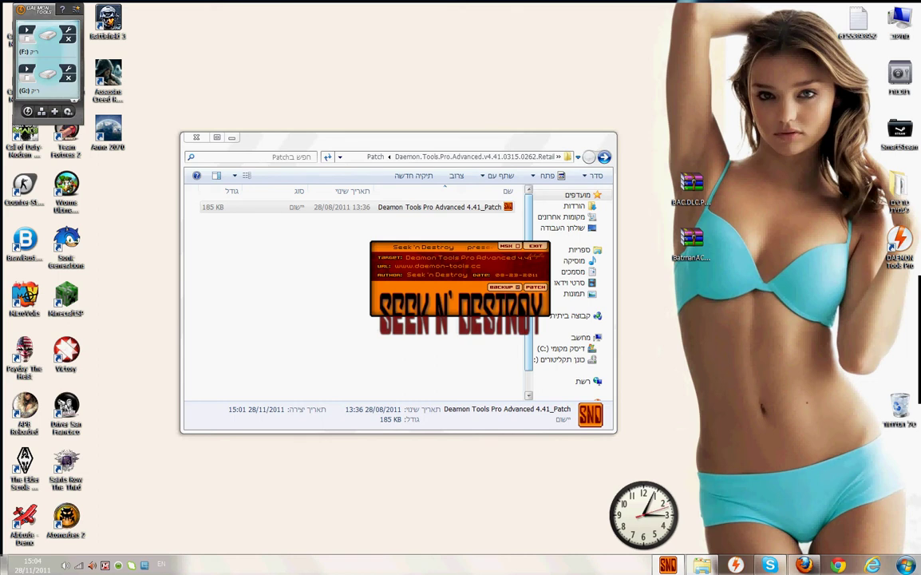
{"action": "left_click", "coordinate": [536, 287]}
{"action": "left_click_drag", "start_coordinate": [554, 249], "coordinate": [333, 231]}
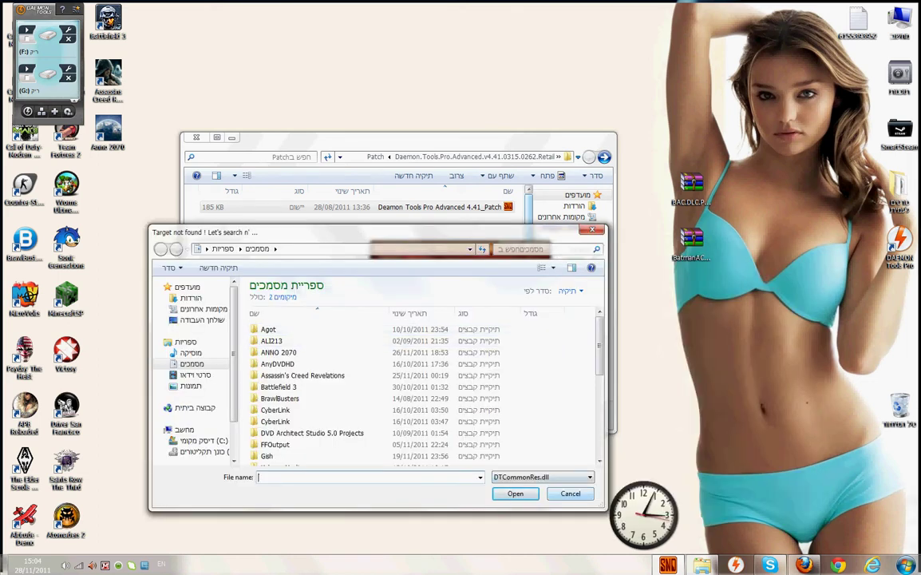
{"action": "key", "text": "Escape"}
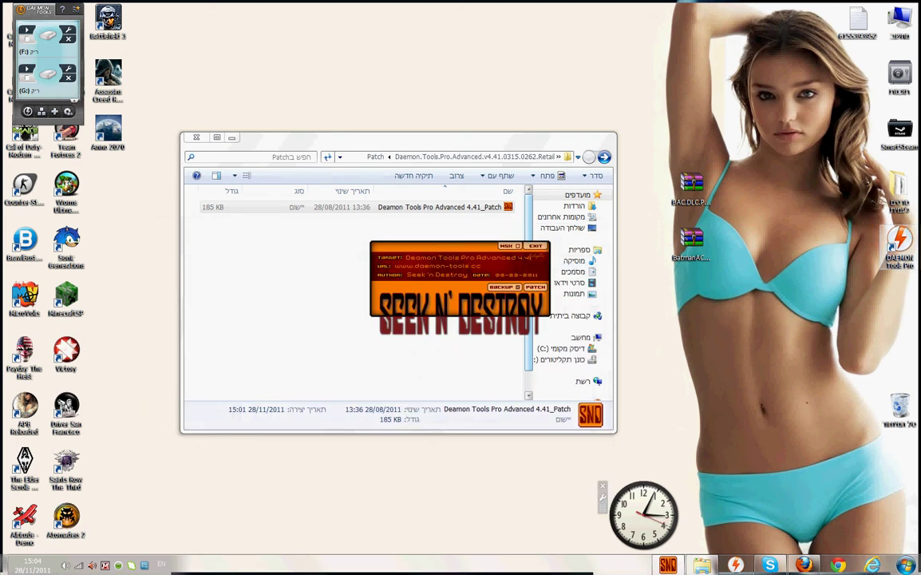
Step: Open the DAEMON Tools Pro shortcut's file location, exit the patcher and move the patch file into that maximized folder
{"action": "right_click", "coordinate": [900, 243]}
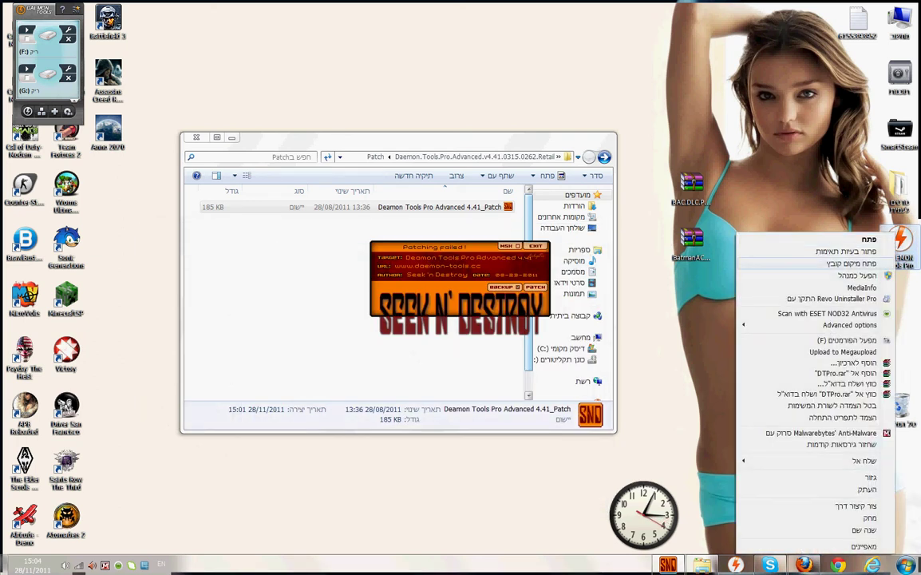
{"action": "left_click", "coordinate": [822, 264]}
{"action": "left_click_drag", "start_coordinate": [415, 150], "coordinate": [420, 341]}
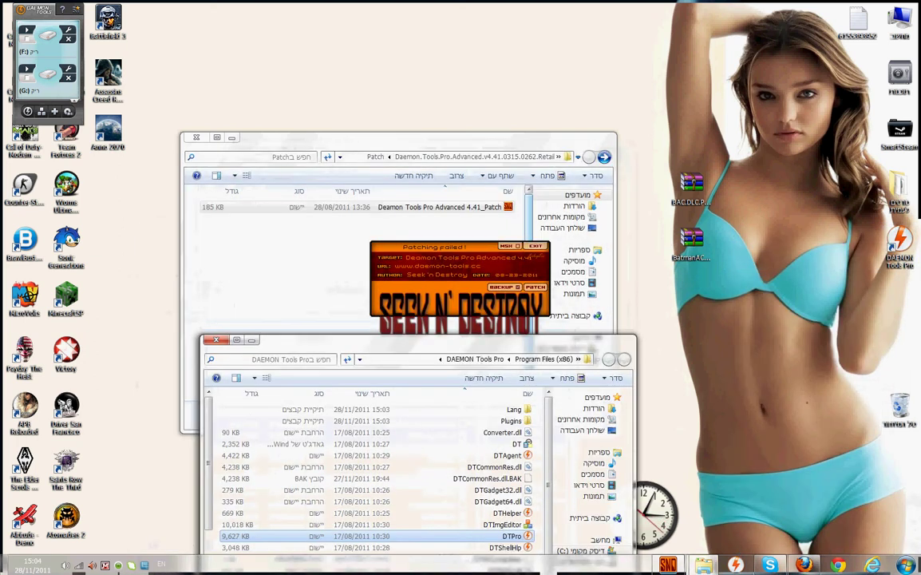
{"action": "left_click", "coordinate": [536, 246]}
{"action": "left_click_drag", "start_coordinate": [449, 207], "coordinate": [217, 435]}
{"action": "left_click_drag", "start_coordinate": [352, 341], "coordinate": [355, 2]}
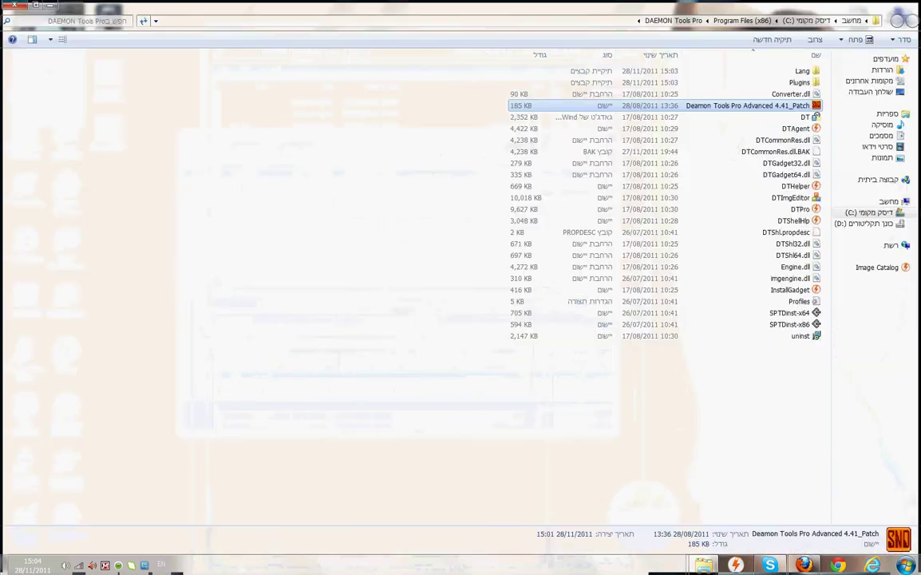
Step: Apply the patch from the DAEMON Tools Pro folder and open Task Manager's list of running processes
{"action": "double_click", "coordinate": [559, 105]}
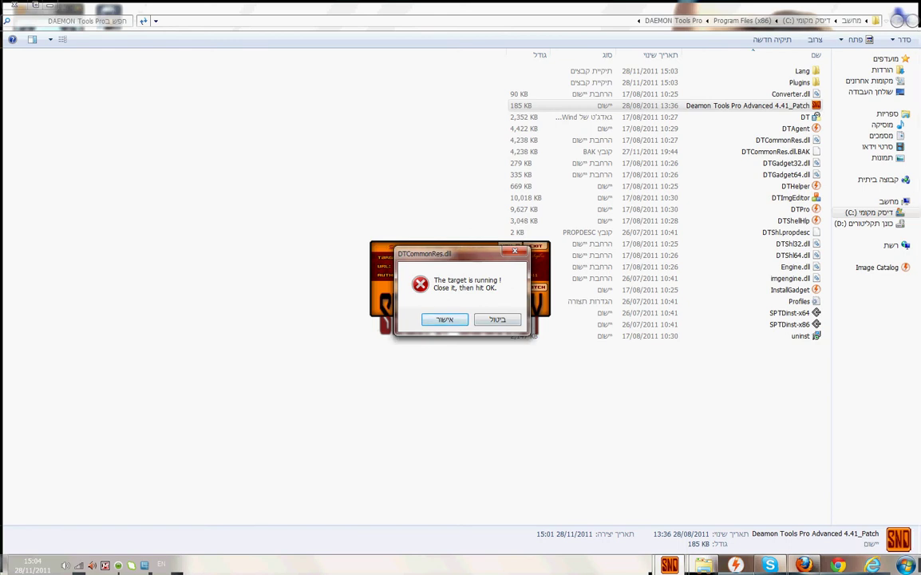
{"action": "right_click", "coordinate": [528, 568]}
{"action": "left_click", "coordinate": [484, 524]}
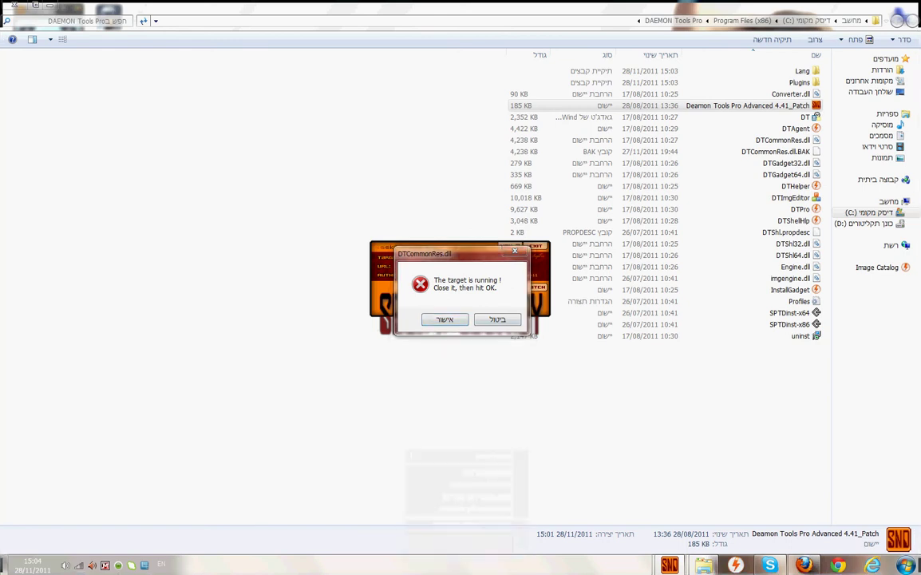
{"action": "left_click", "coordinate": [638, 256]}
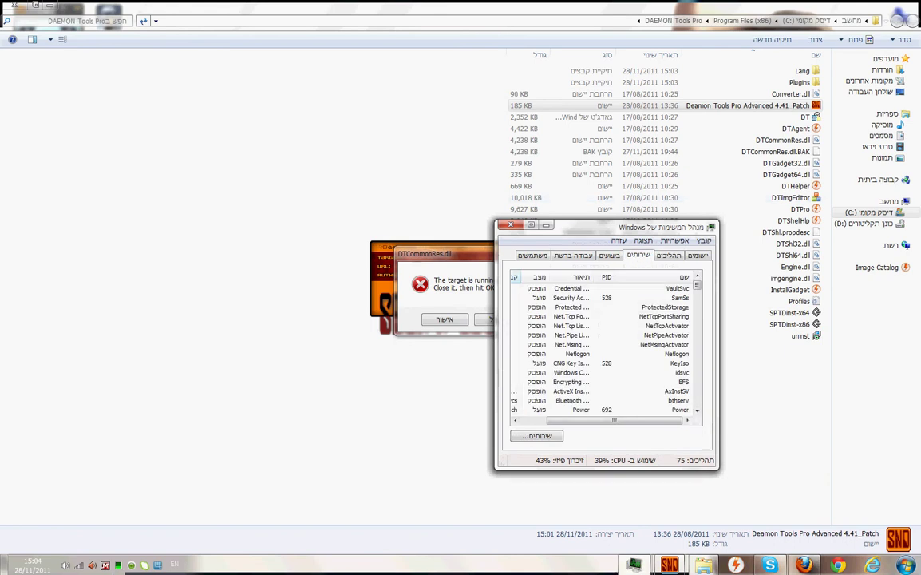
{"action": "left_click", "coordinate": [669, 256]}
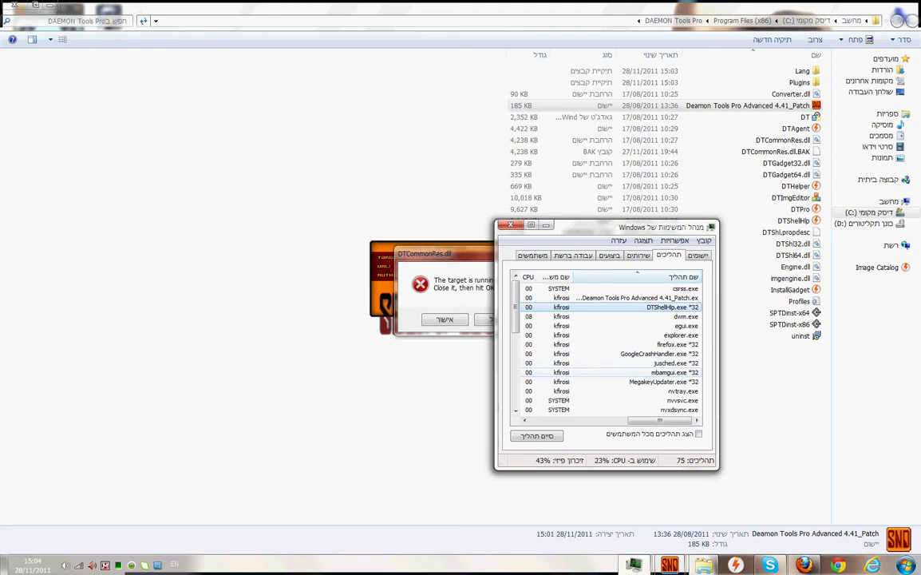
Step: Try to end the DTShellHlp.exe process repeatedly and retry the patch on DTCommonRes.dll
{"action": "key", "text": "Delete"}
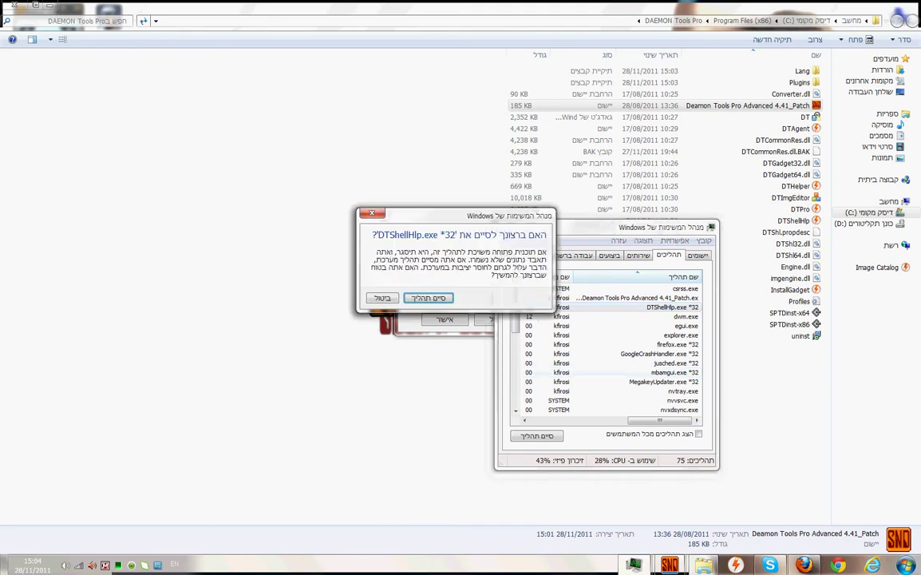
{"action": "key", "text": "Return"}
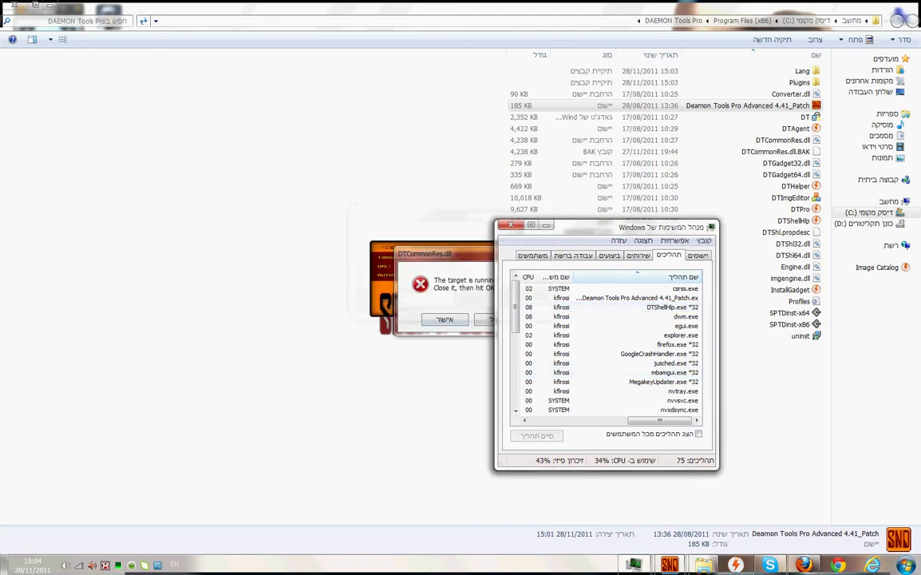
{"action": "left_click", "coordinate": [672, 307]}
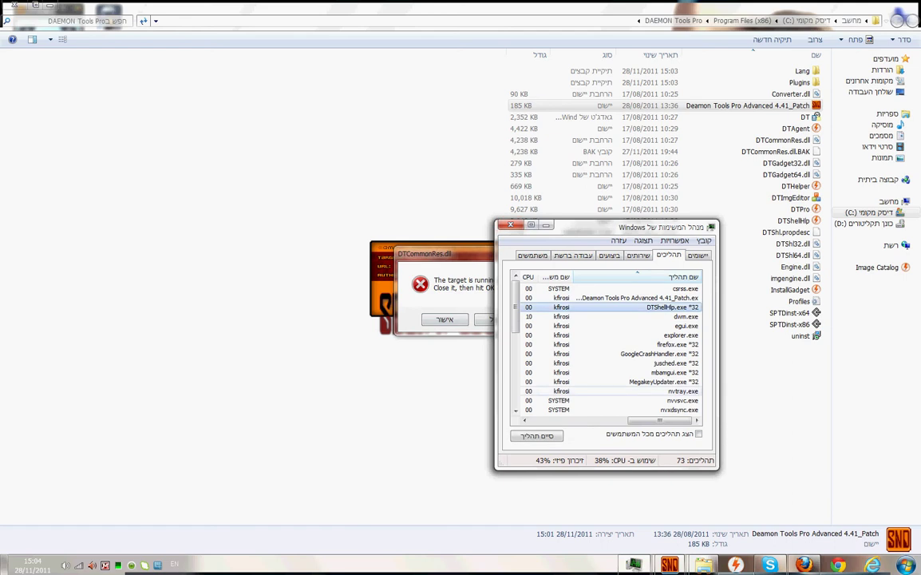
{"action": "left_click", "coordinate": [538, 436]}
{"action": "key", "text": "Return"}
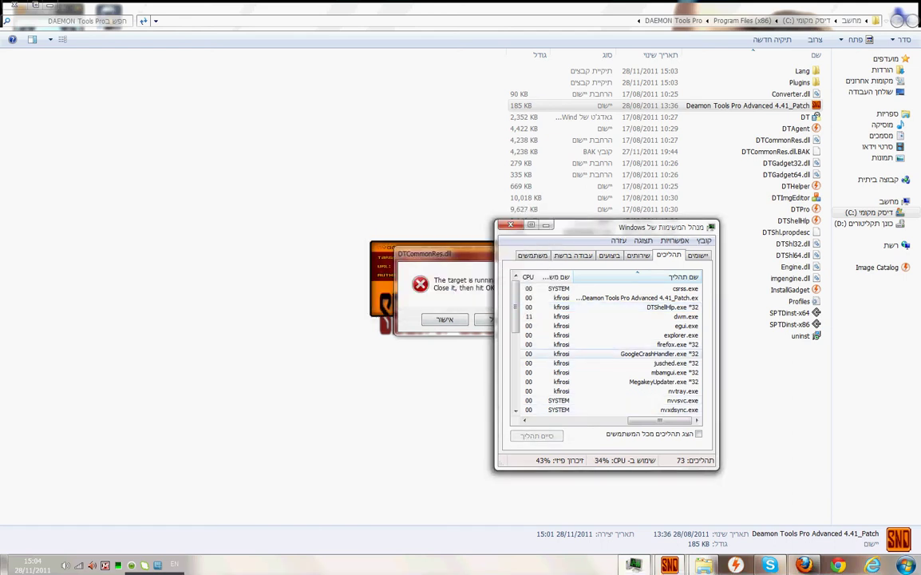
{"action": "left_click", "coordinate": [672, 307]}
{"action": "left_click", "coordinate": [445, 319]}
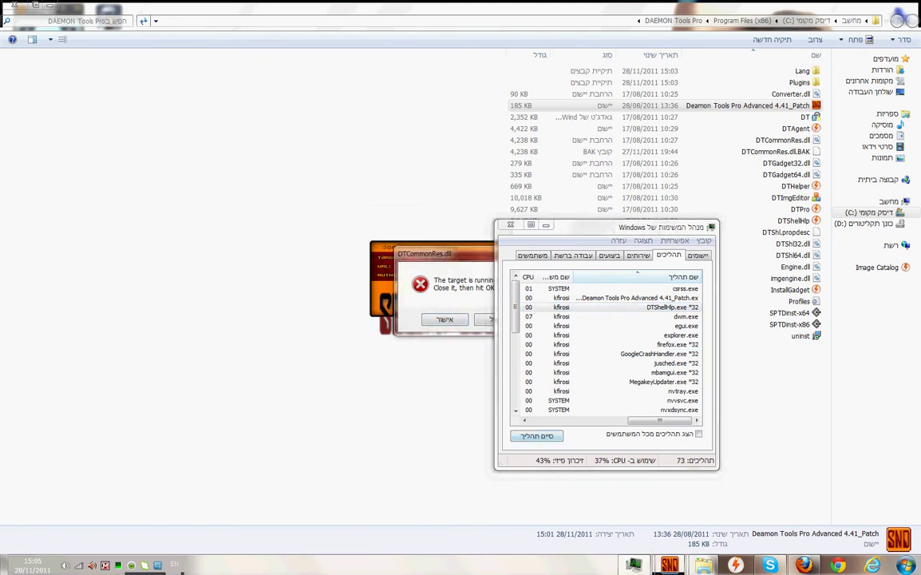
{"action": "left_click", "coordinate": [537, 436]}
{"action": "left_click", "coordinate": [429, 298]}
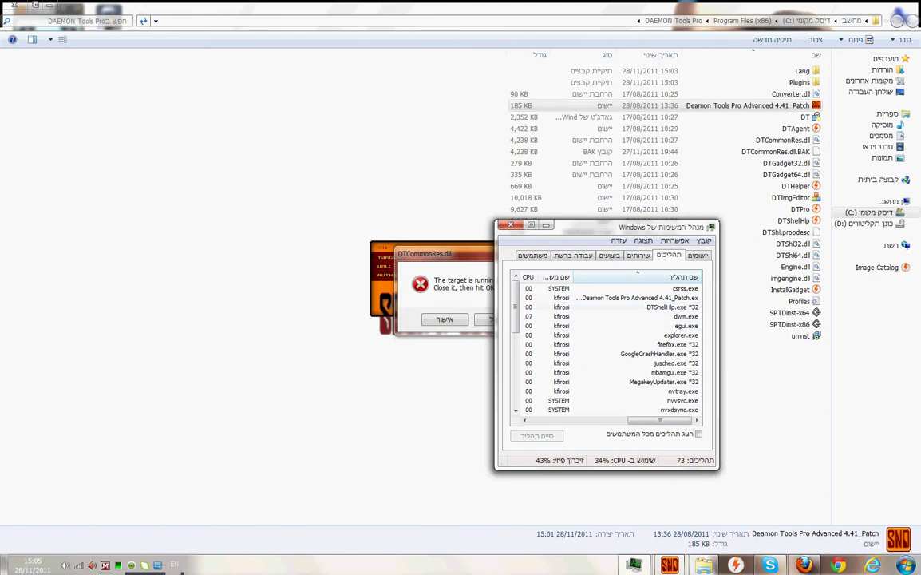
{"action": "left_click", "coordinate": [445, 320]}
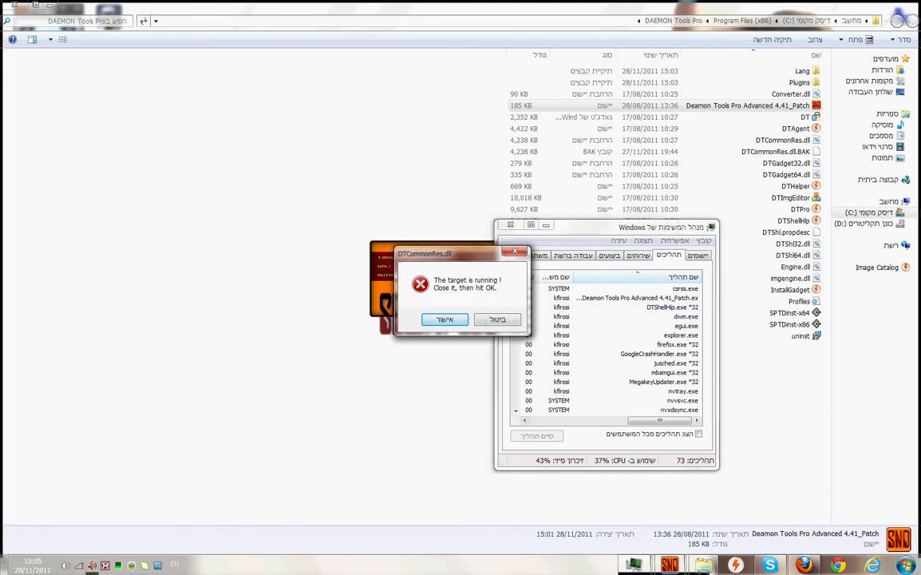
Step: Cancel the patch attempt, end the patcher's process and try once more to end DTShellHlp.exe
{"action": "left_click", "coordinate": [497, 319]}
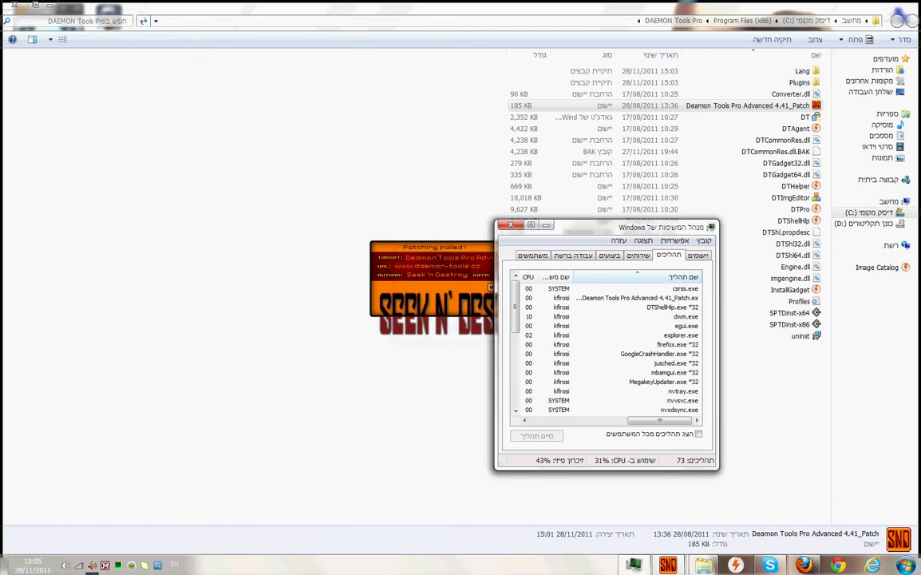
{"action": "left_click", "coordinate": [623, 298]}
{"action": "key", "text": "Delete"}
{"action": "key", "text": "Return"}
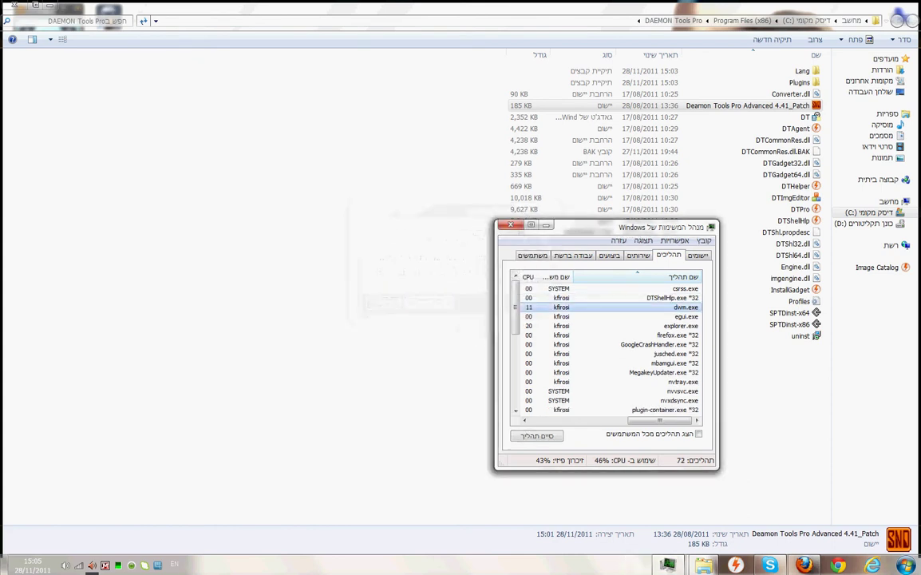
{"action": "key", "text": "Delete"}
{"action": "key", "text": "Return"}
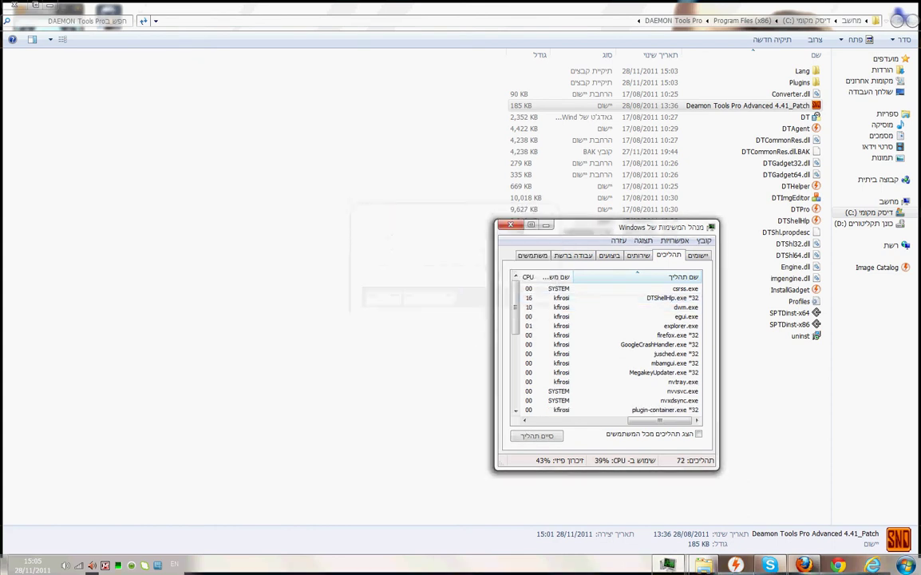
Step: Minimize Task Manager, clear the file selection and minimize the DAEMON Tools Pro folder window
{"action": "left_click", "coordinate": [546, 225]}
{"action": "left_click", "coordinate": [431, 312]}
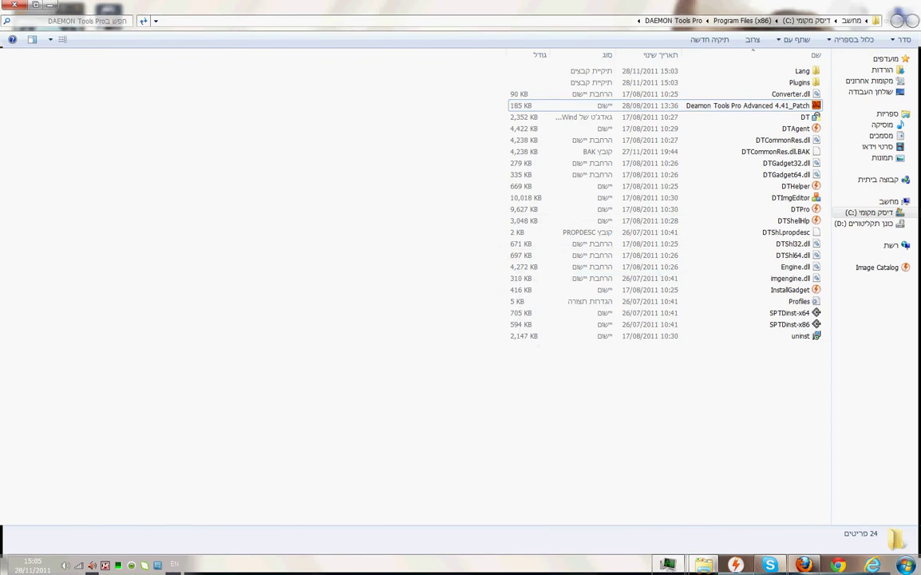
{"action": "left_click", "coordinate": [49, 5]}
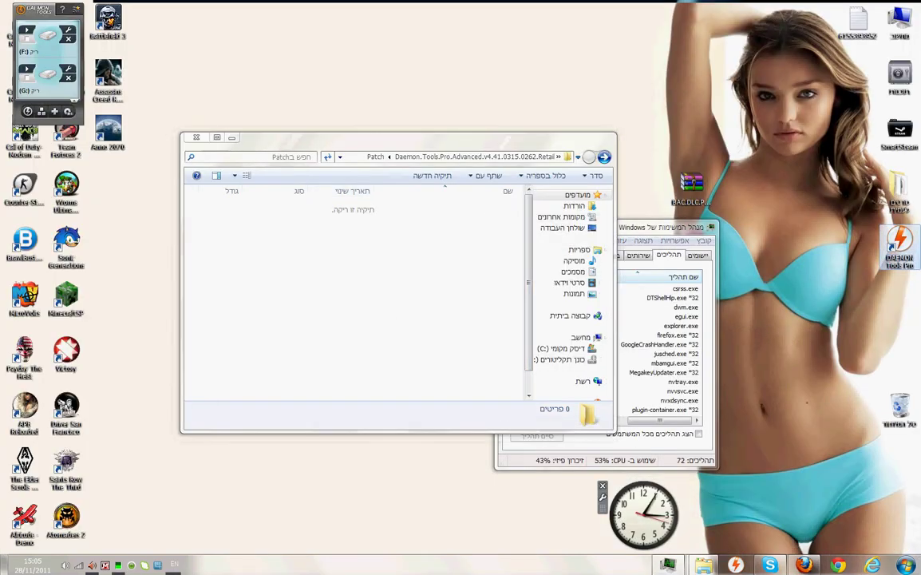
Step: Launch DAEMON Tools Pro, close its main window and return to Task Manager's process list
{"action": "double_click", "coordinate": [900, 244]}
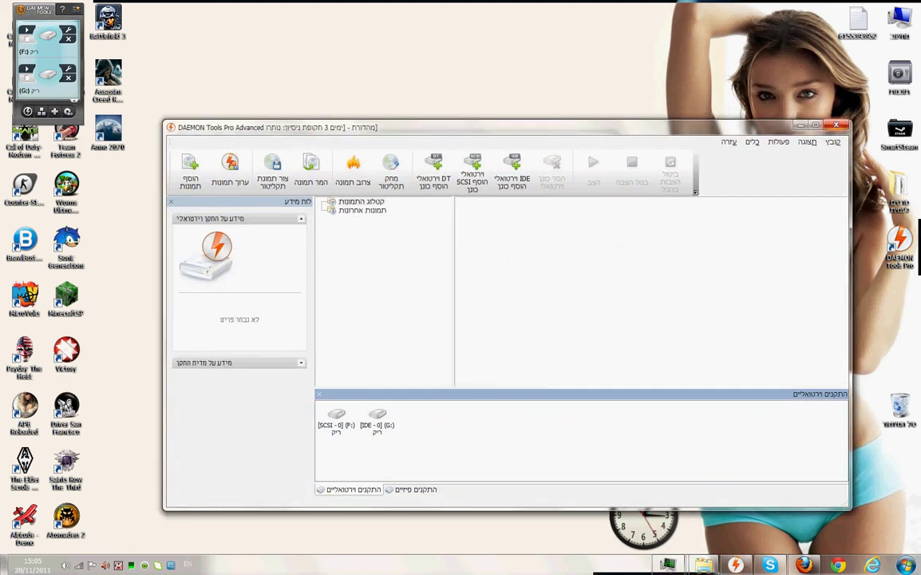
{"action": "key", "text": "alt+F4"}
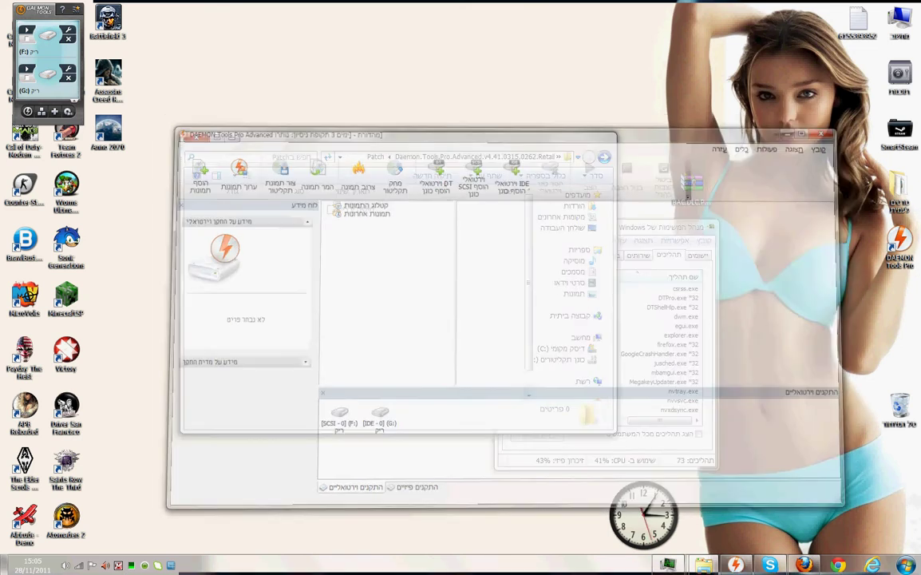
{"action": "left_click", "coordinate": [675, 325]}
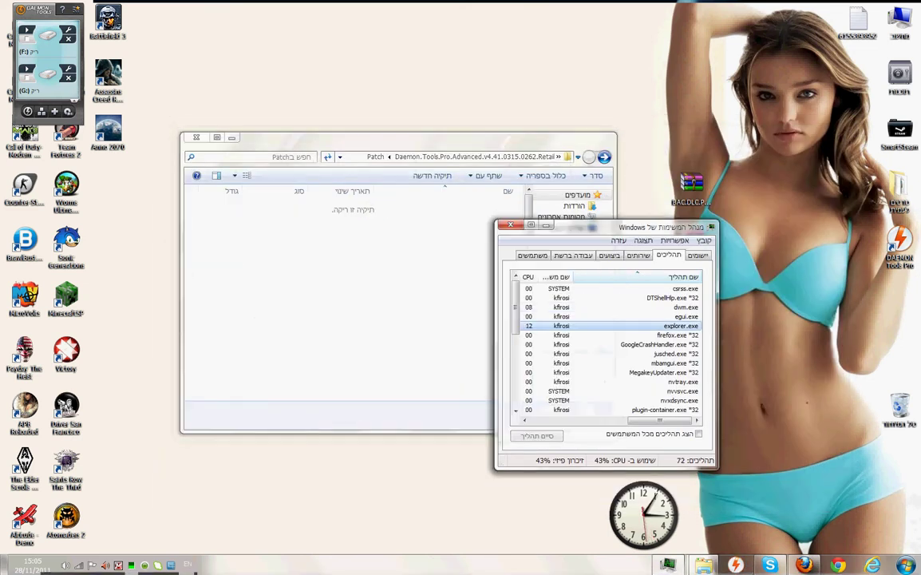
Step: Try repeatedly to end the DTShellHlp.exe process in Task Manager
{"action": "left_click", "coordinate": [672, 298]}
{"action": "key", "text": "Delete"}
{"action": "key", "text": "Return"}
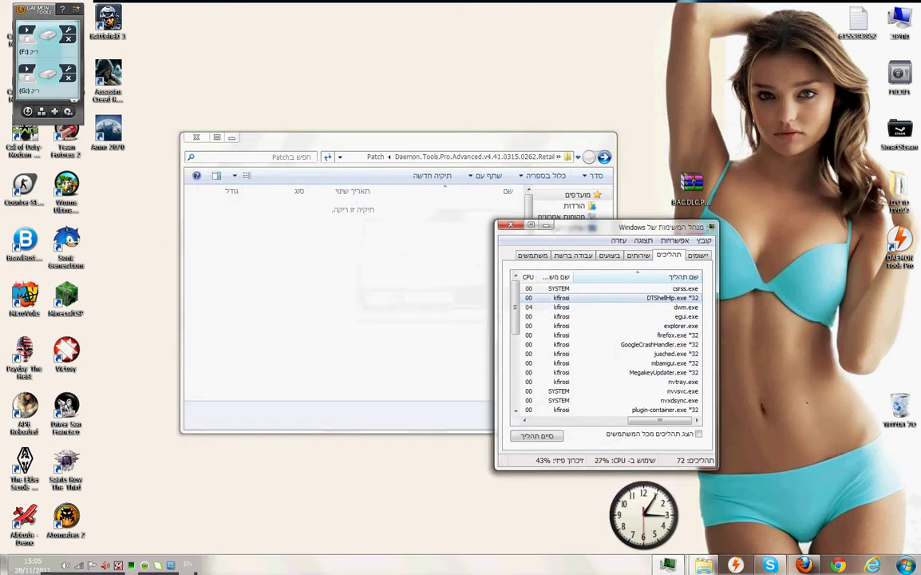
{"action": "right_click", "coordinate": [679, 298]}
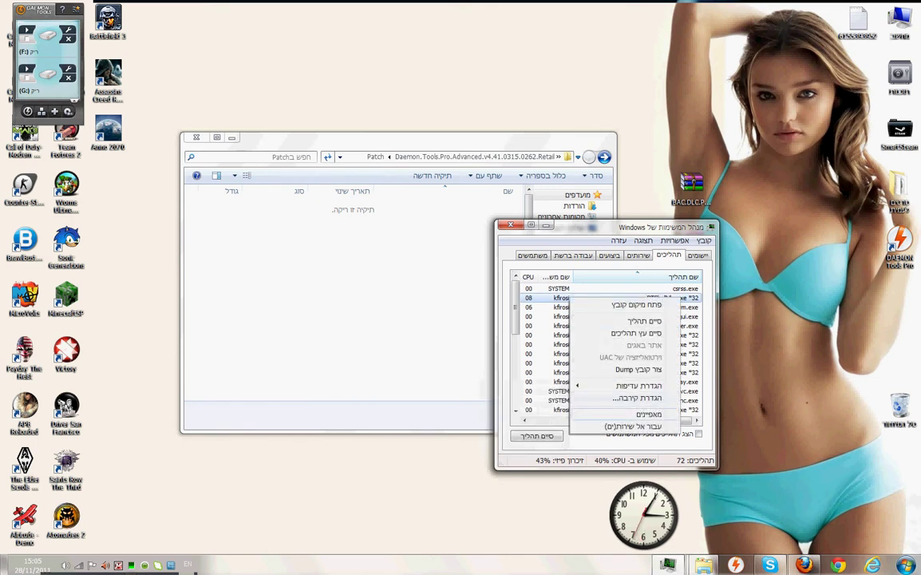
{"action": "mouse_move", "coordinate": [630, 386]}
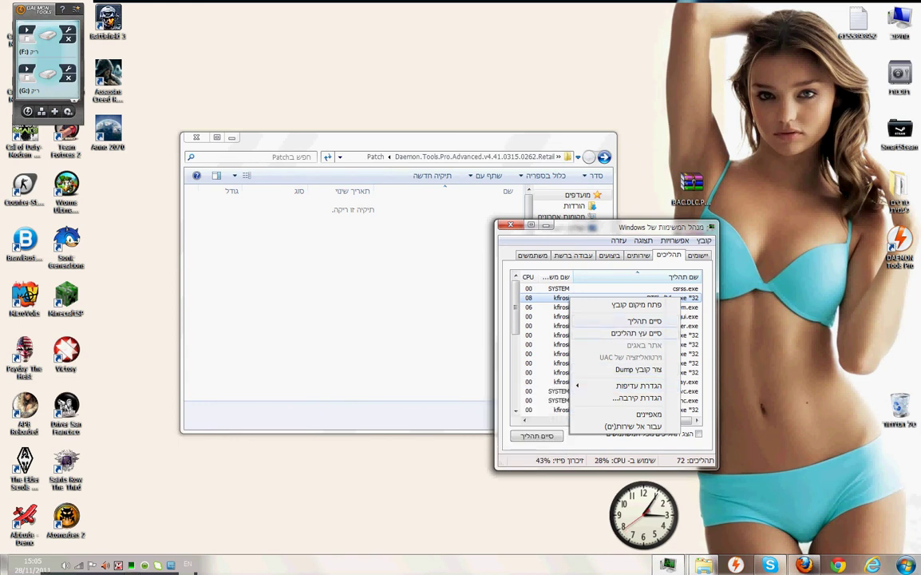
{"action": "left_click", "coordinate": [644, 320]}
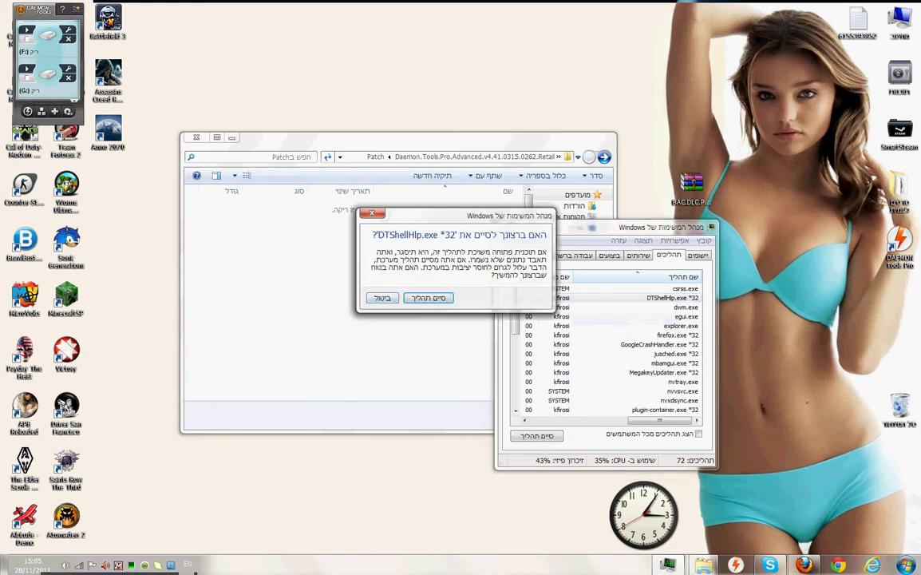
{"action": "left_click", "coordinate": [428, 298]}
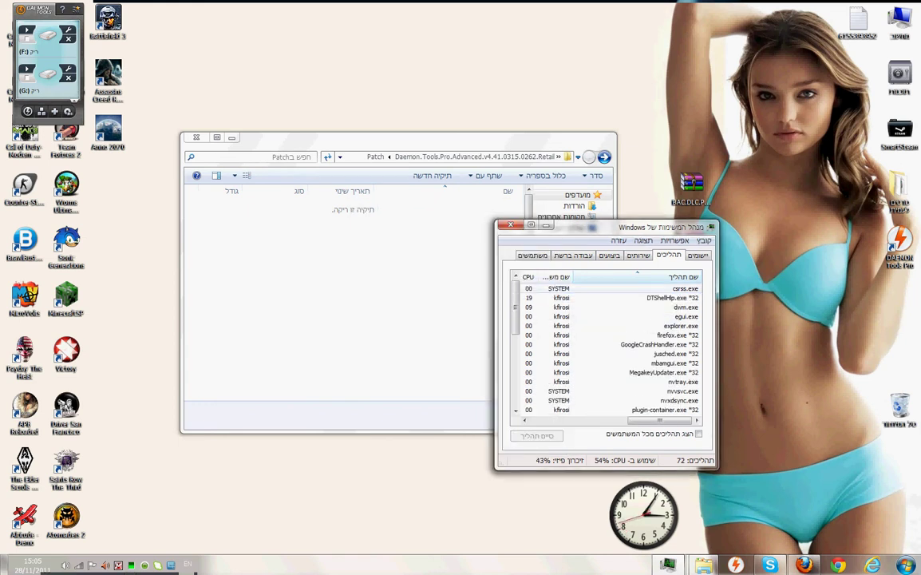
{"action": "left_click", "coordinate": [669, 298]}
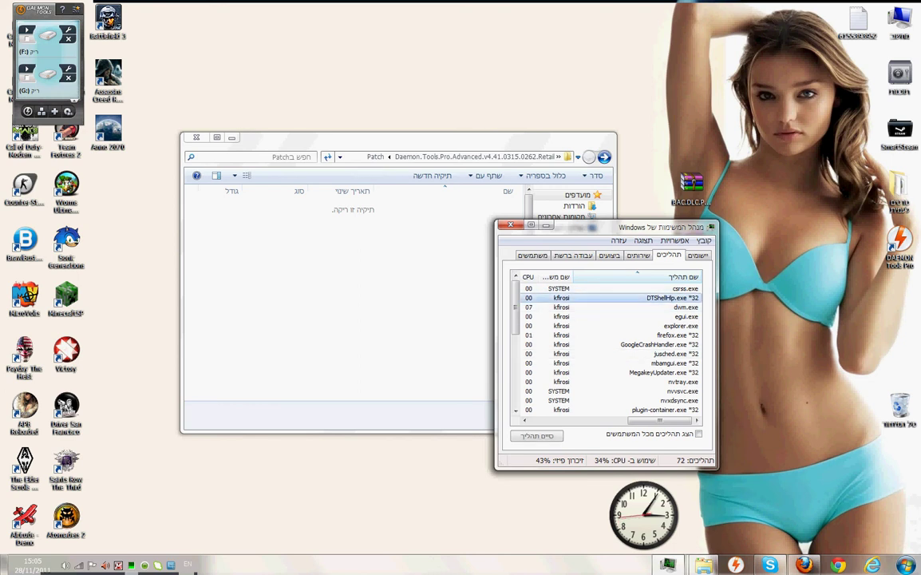
{"action": "key", "text": "Delete"}
{"action": "key", "text": "Return"}
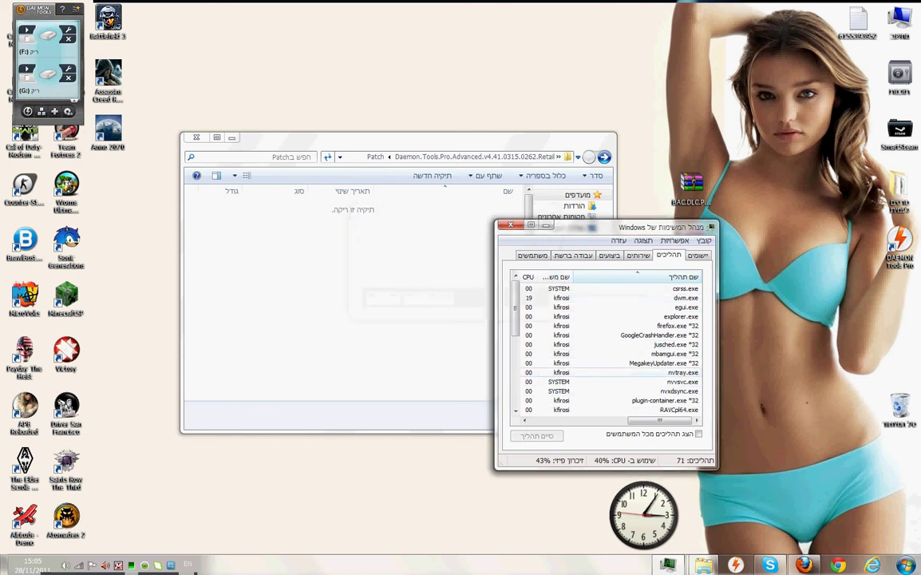
Step: Examine the running applications and processes in Task Manager, including the file properties of vdDaemon.exe
{"action": "left_click", "coordinate": [698, 255]}
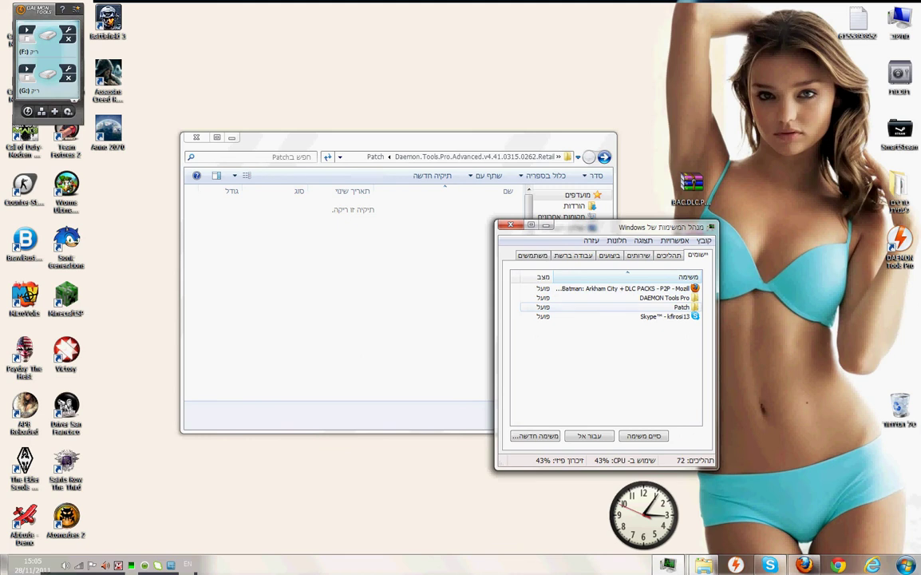
{"action": "key", "text": "ctrl+Tab"}
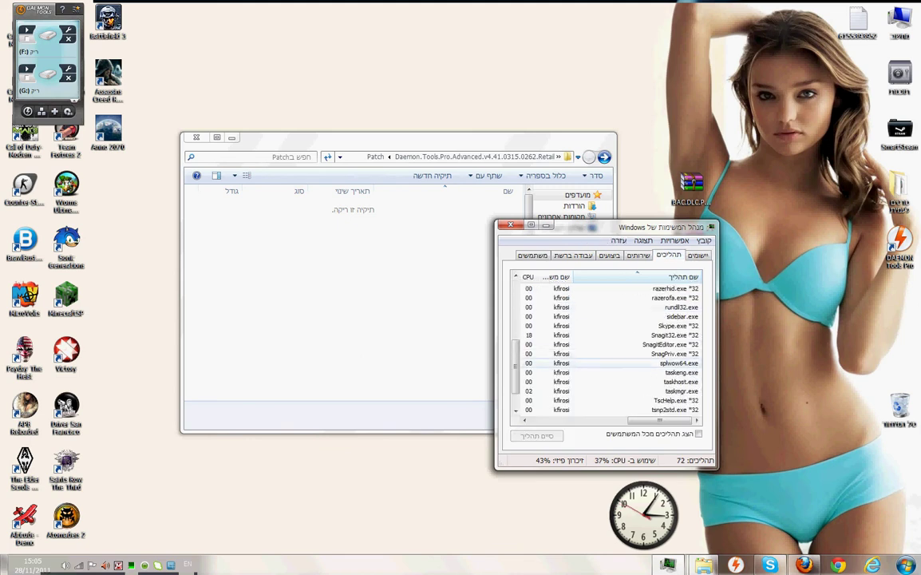
{"action": "scroll", "coordinate": [639, 364], "scroll_direction": "down", "scroll_amount": 1}
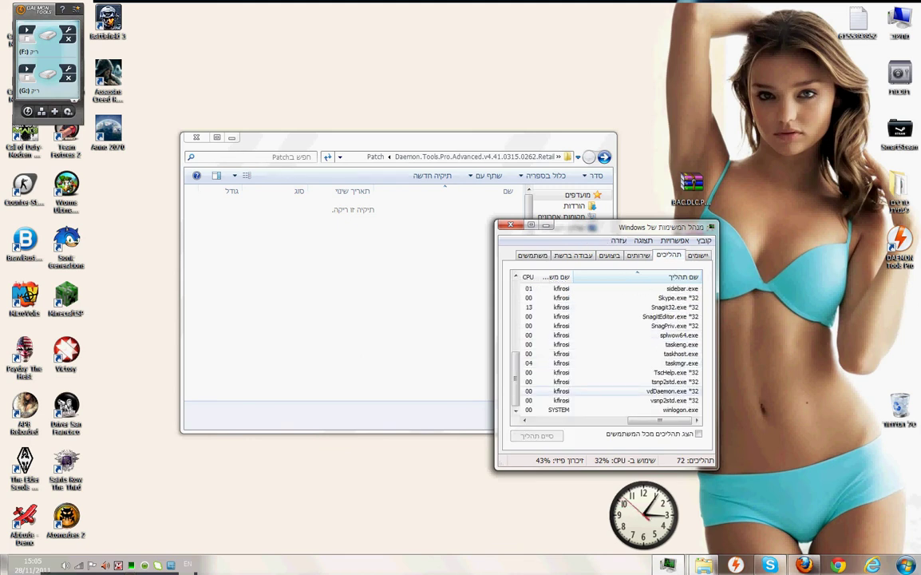
{"action": "left_click", "coordinate": [673, 391]}
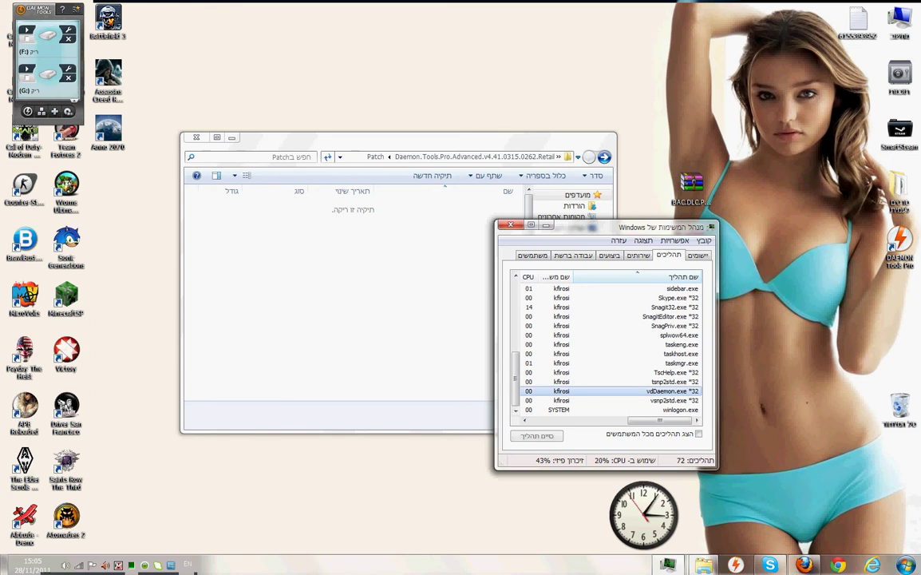
{"action": "right_click", "coordinate": [669, 392]}
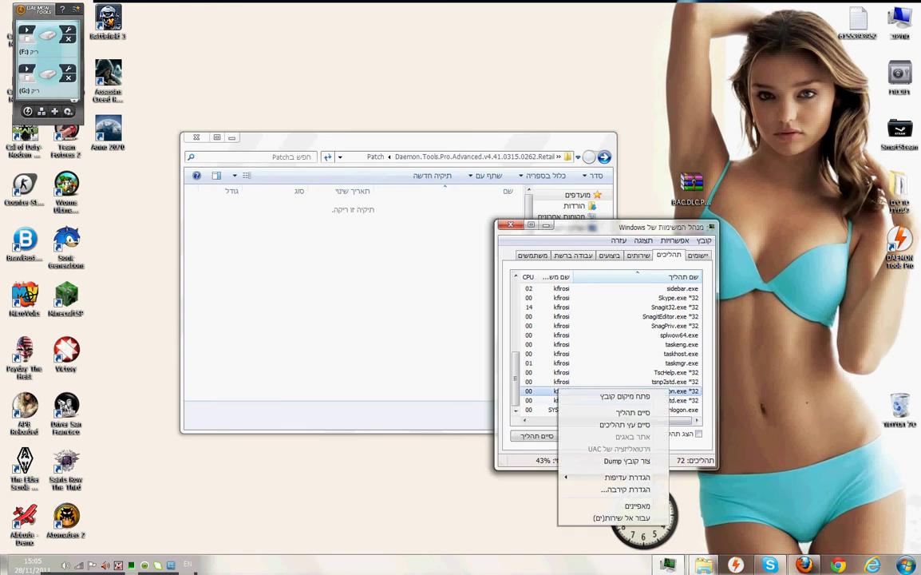
{"action": "left_click", "coordinate": [638, 505]}
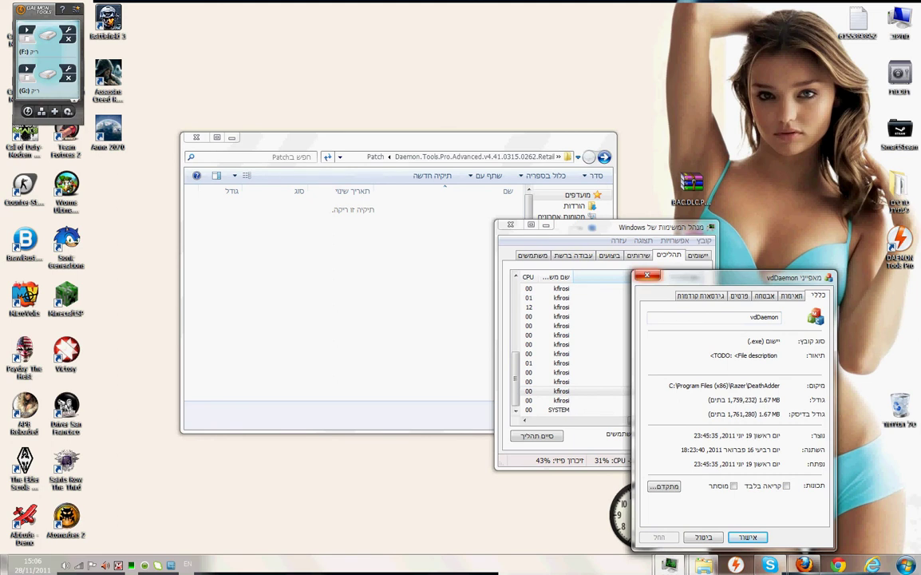
{"action": "left_click", "coordinate": [648, 276]}
{"action": "left_click", "coordinate": [648, 344]}
{"action": "scroll", "coordinate": [648, 344], "scroll_direction": "up", "scroll_amount": 3}
{"action": "scroll", "coordinate": [655, 352], "scroll_direction": "up", "scroll_amount": 3}
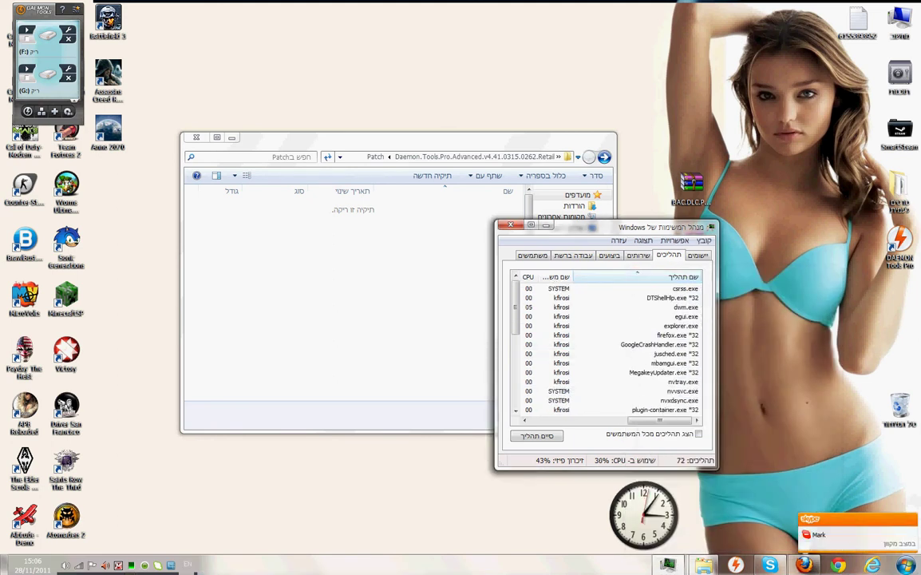
Step: Try once more to end the DTShellHlp.exe process
{"action": "left_click", "coordinate": [668, 298]}
{"action": "key", "text": "Delete"}
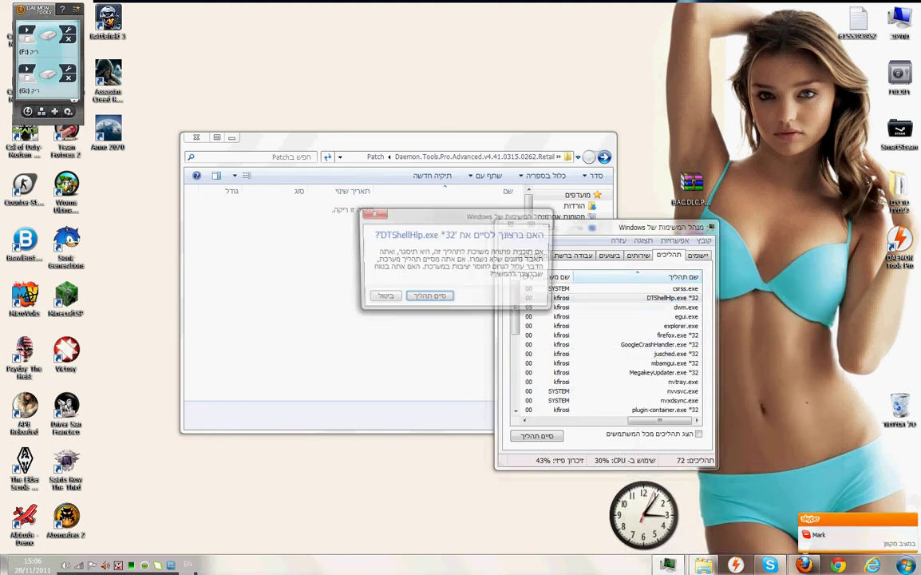
{"action": "key", "text": "Return"}
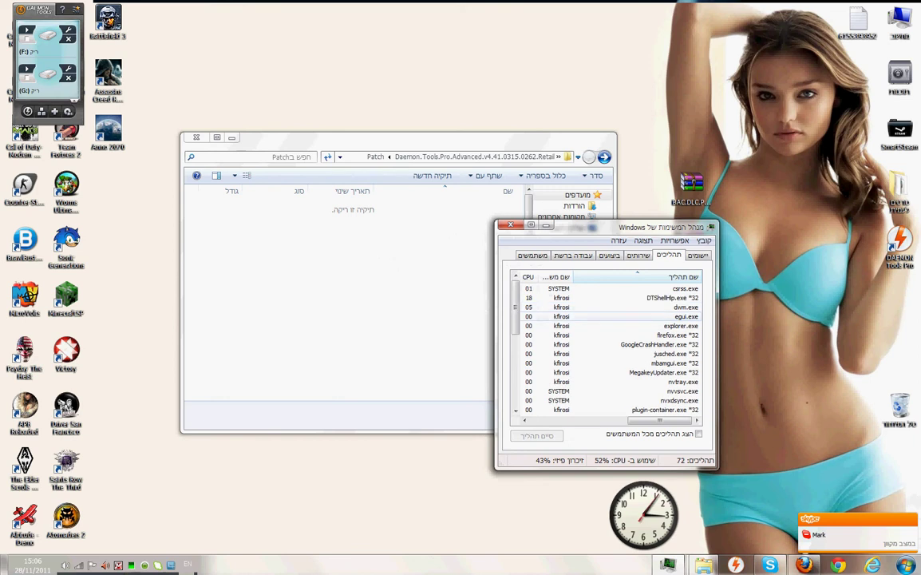
Step: Place the DAEMON Tools Pro program folder beside Task Manager and bring up the end-process confirmation for DTShellHlp.exe
{"action": "left_click", "coordinate": [383, 299]}
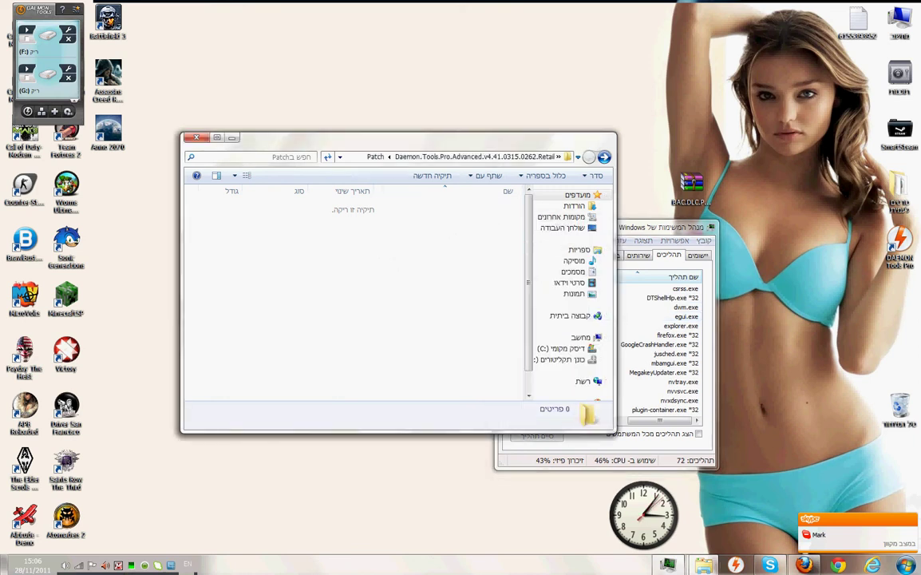
{"action": "left_click", "coordinate": [703, 564]}
{"action": "left_click", "coordinate": [644, 505]}
{"action": "left_click_drag", "start_coordinate": [479, 5], "coordinate": [297, 150]}
{"action": "left_click", "coordinate": [673, 298]}
{"action": "left_click", "coordinate": [537, 436]}
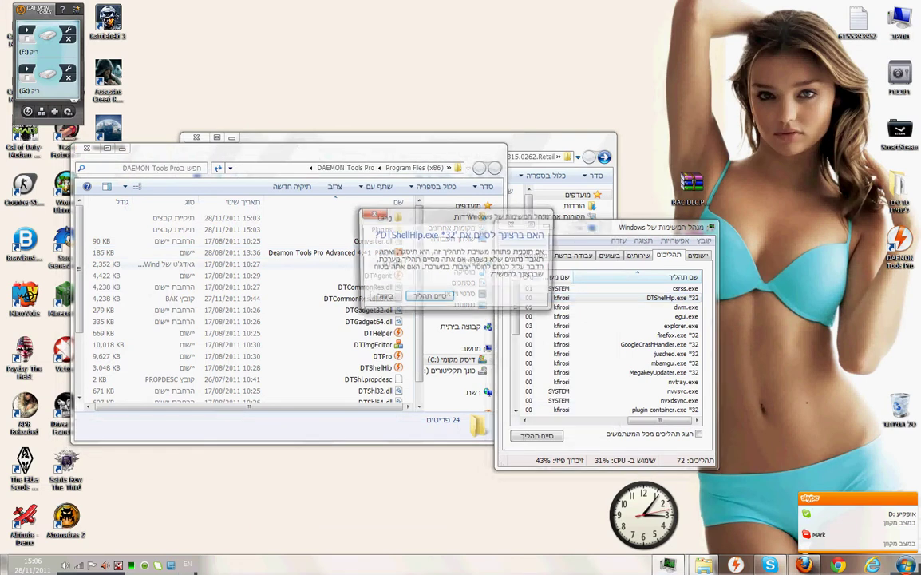
Step: Launch Deamon Tools Pro Advanced 4.41_Patch and arrange the patcher directly below the end-process confirmation
{"action": "double_click", "coordinate": [311, 254]}
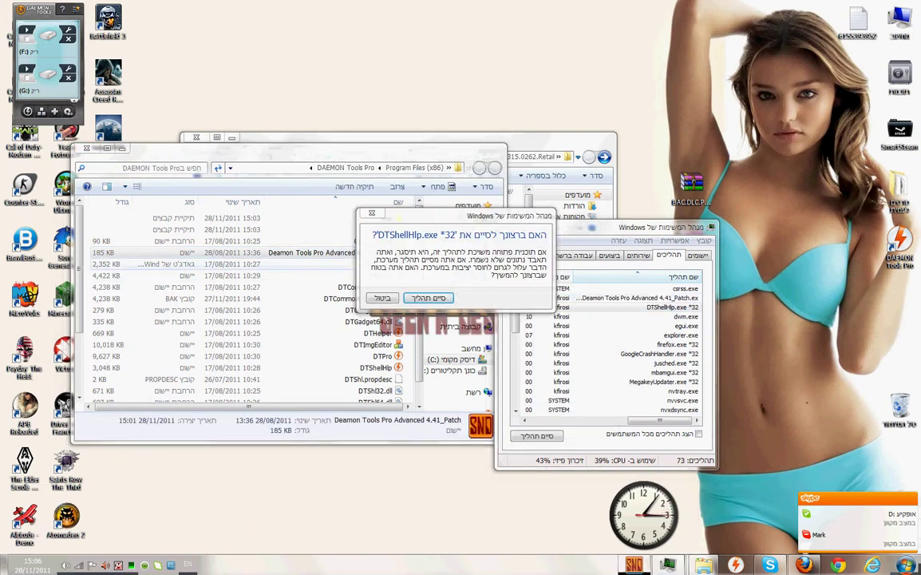
{"action": "left_click_drag", "start_coordinate": [447, 215], "coordinate": [279, 256]}
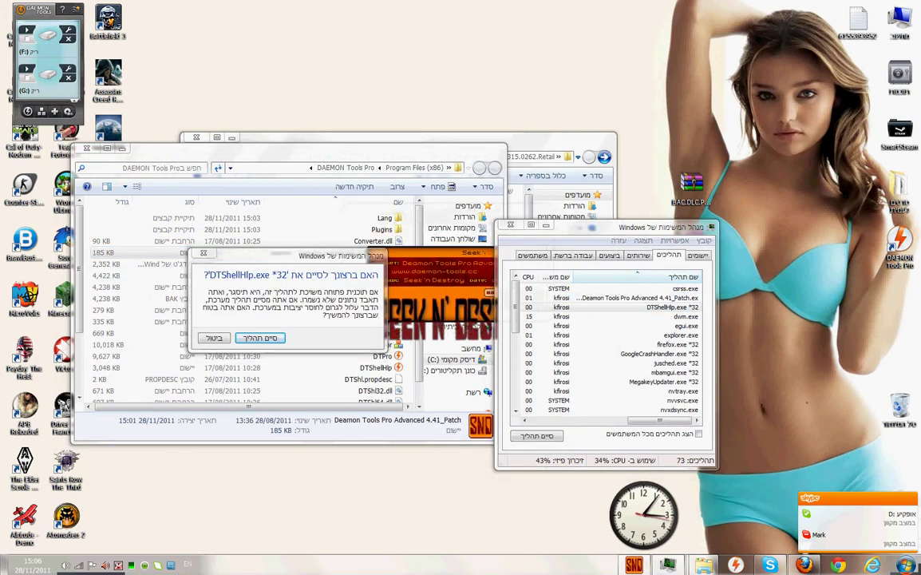
{"action": "left_click_drag", "start_coordinate": [438, 256], "coordinate": [303, 373]}
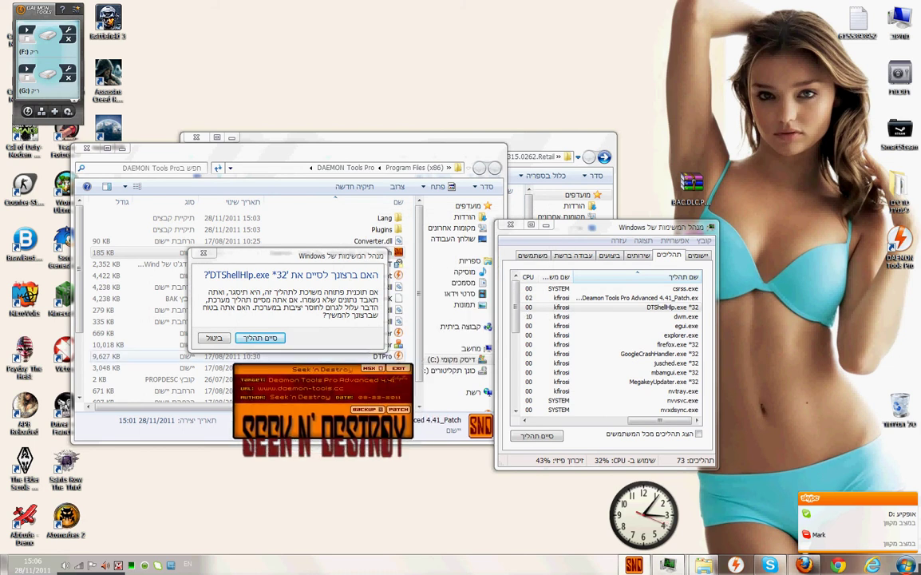
Step: Try to end DTShellHlp.exe and patch DTCommonRes.dll immediately, retrying the patch once
{"action": "left_click", "coordinate": [260, 338]}
{"action": "left_click", "coordinate": [398, 409]}
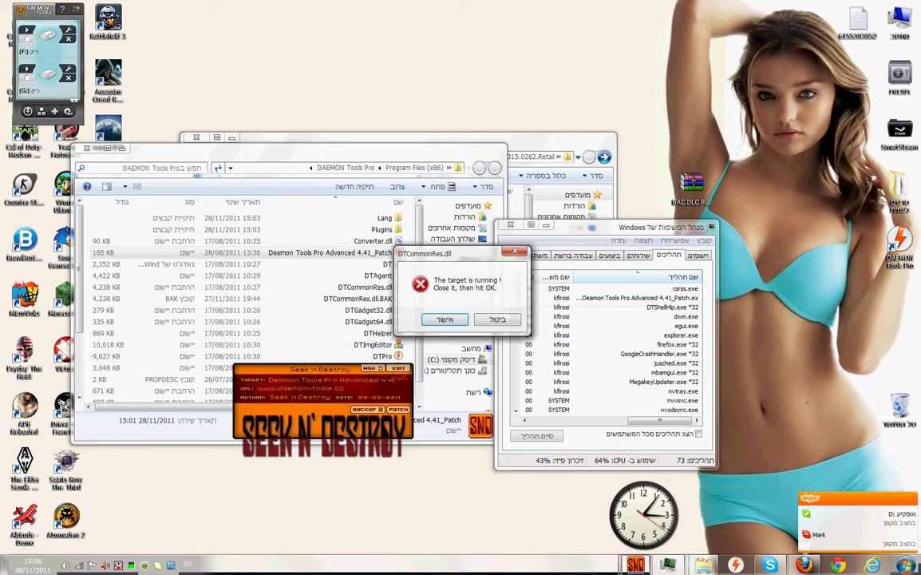
{"action": "left_click", "coordinate": [446, 319]}
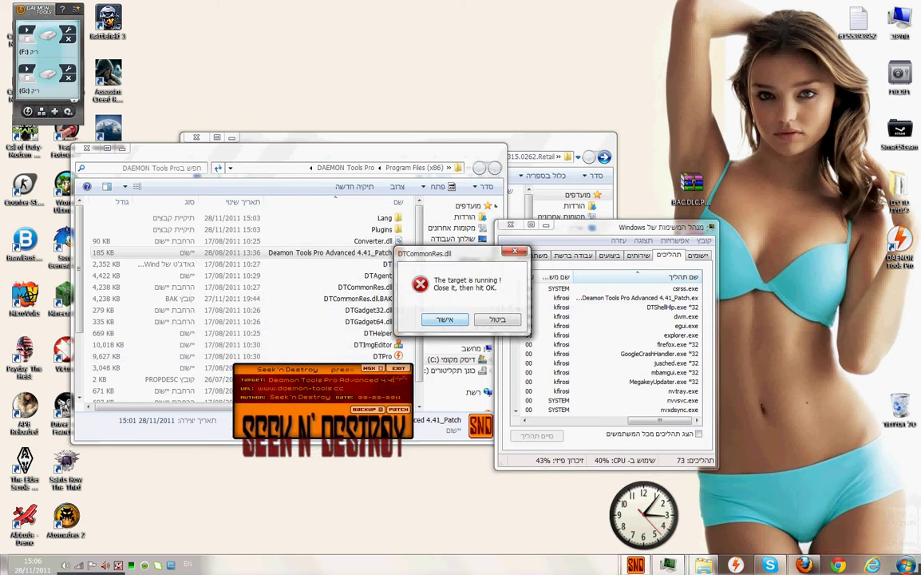
{"action": "left_click", "coordinate": [171, 566]}
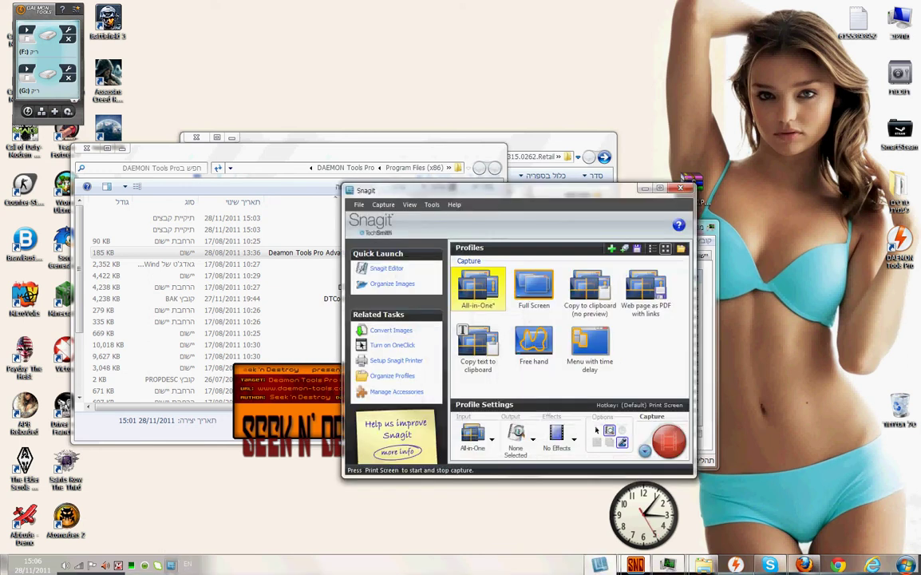
{"action": "left_click", "coordinate": [645, 190]}
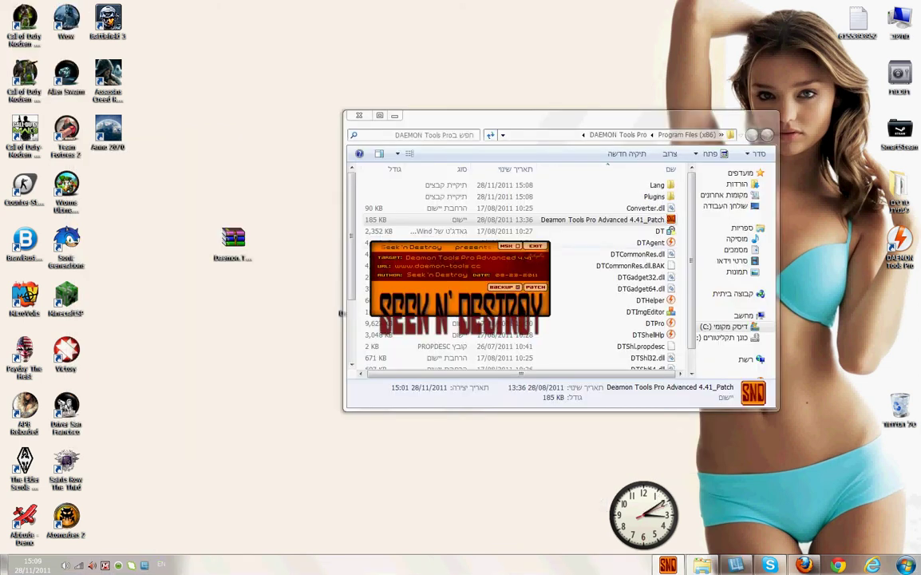
Step: Move the patcher window clear of the DAEMON Tools Pro folder and open Task Manager's list of processes
{"action": "left_click_drag", "start_coordinate": [455, 265], "coordinate": [238, 300]}
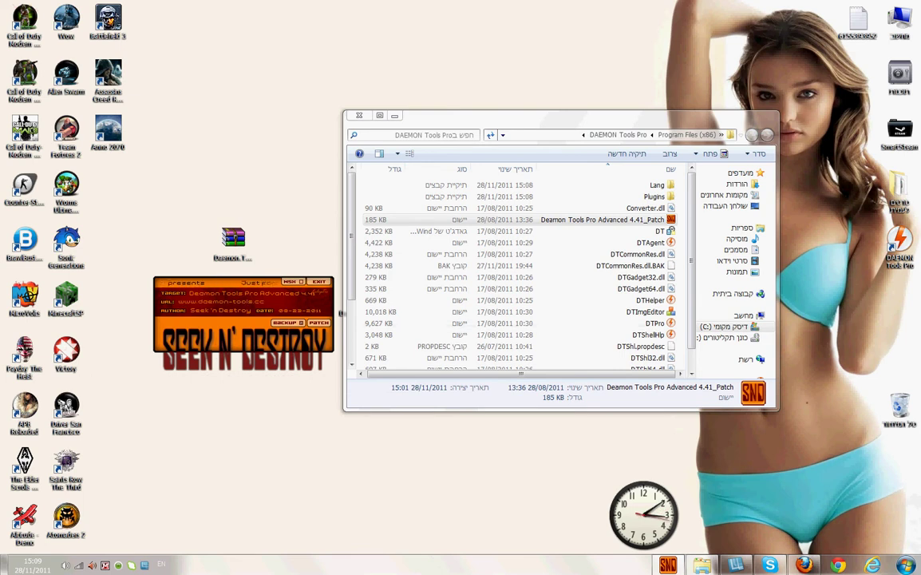
{"action": "right_click", "coordinate": [542, 562]}
{"action": "left_click", "coordinate": [511, 522]}
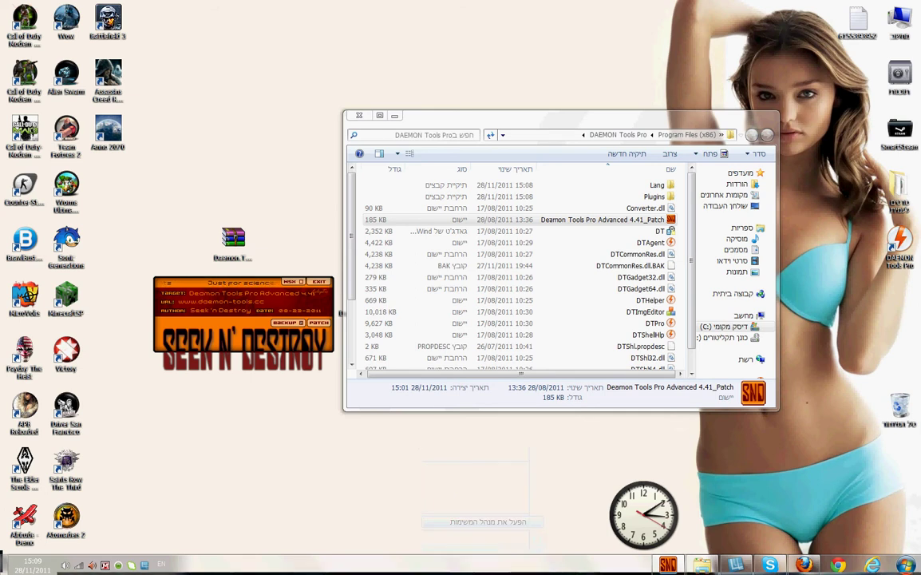
{"action": "left_click", "coordinate": [669, 256]}
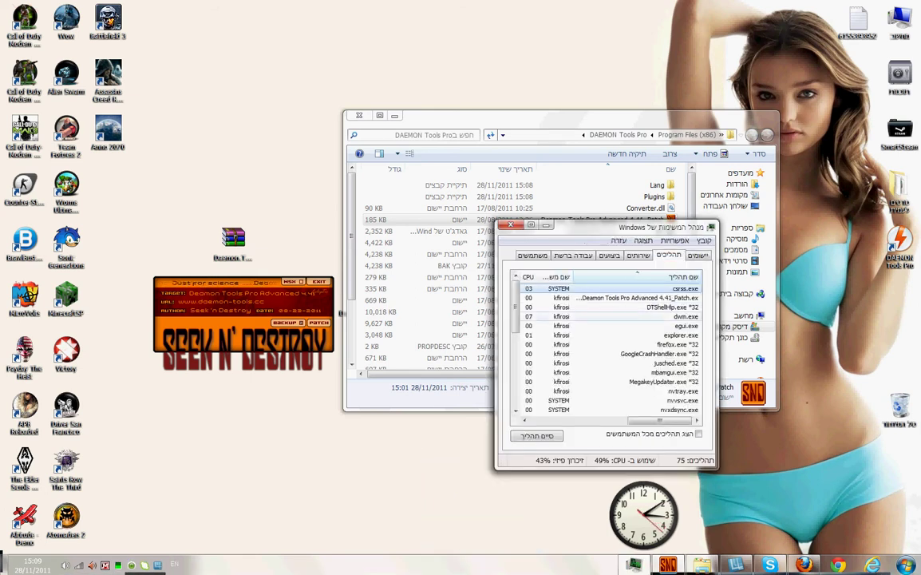
Step: End the DTShellHlp.exe process and close Task Manager
{"action": "right_click", "coordinate": [670, 308]}
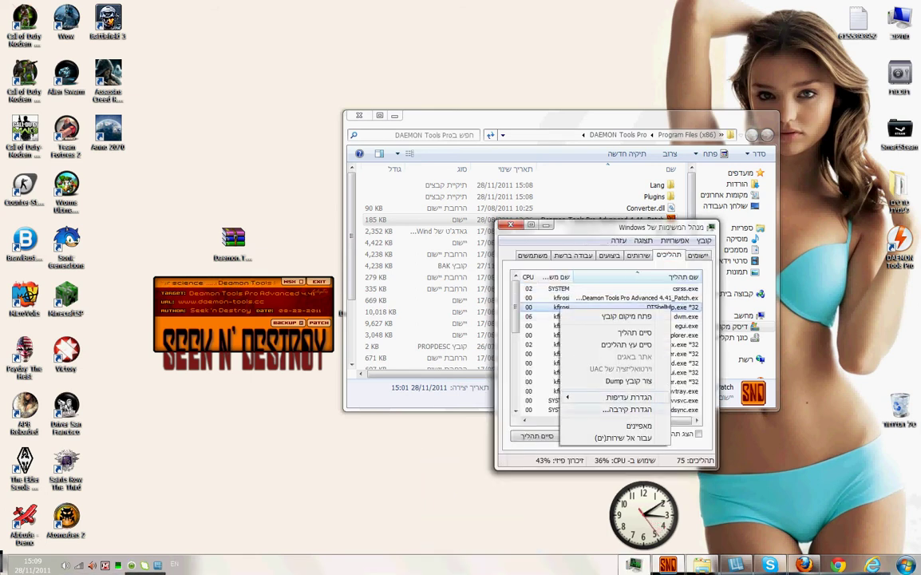
{"action": "left_click", "coordinate": [635, 332]}
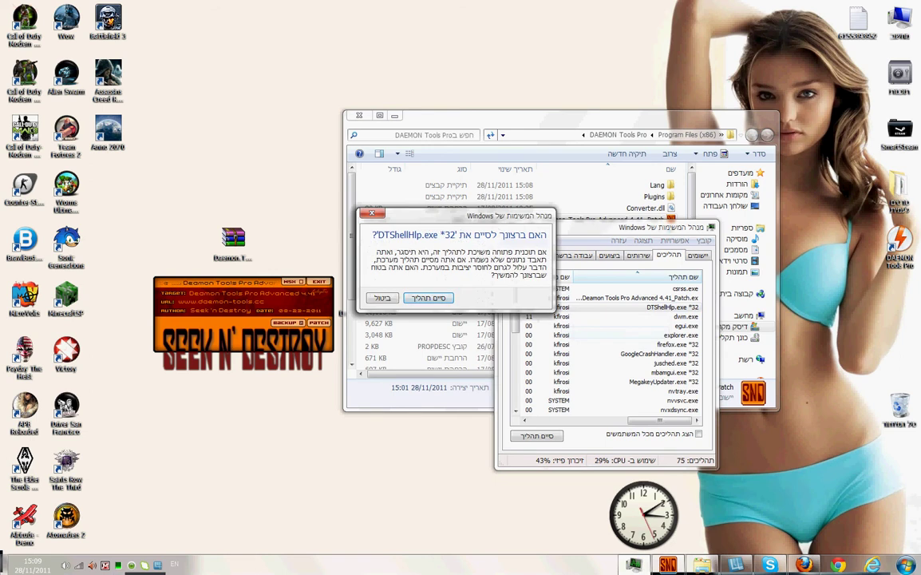
{"action": "key", "text": "Return"}
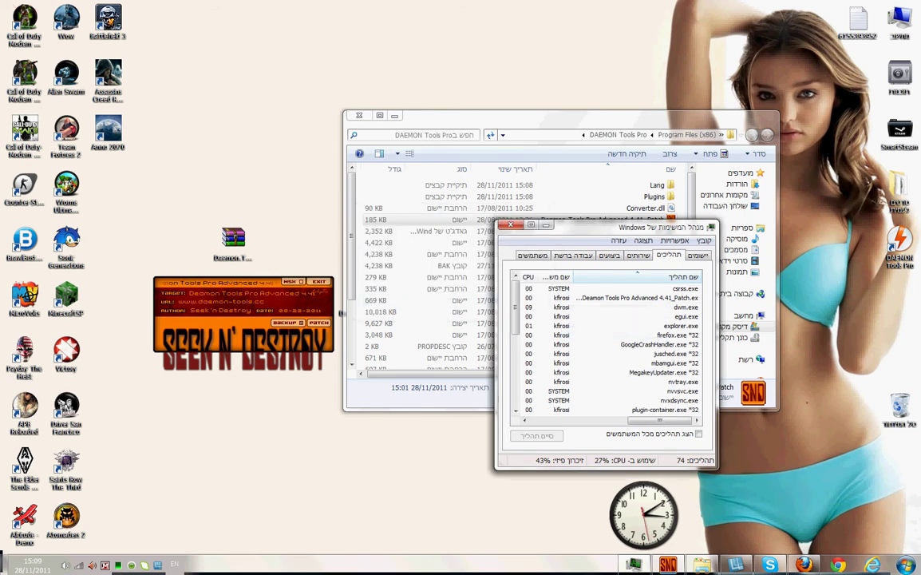
{"action": "left_click", "coordinate": [511, 224]}
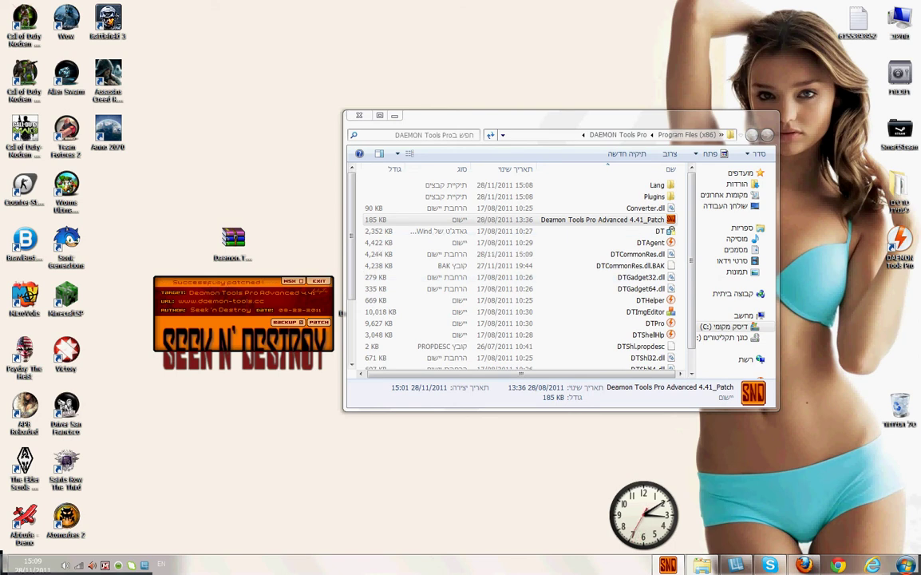
Step: Exit the patcher and delete Deamon Tools Pro Advanced 4.41_Patch from the DAEMON Tools Pro folder
{"action": "left_click", "coordinate": [319, 281]}
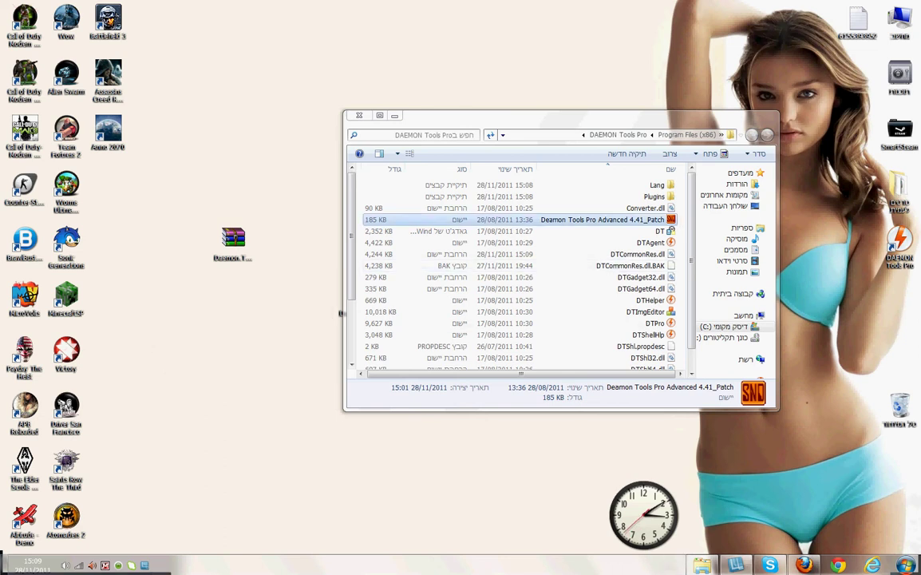
{"action": "right_click", "coordinate": [643, 218]}
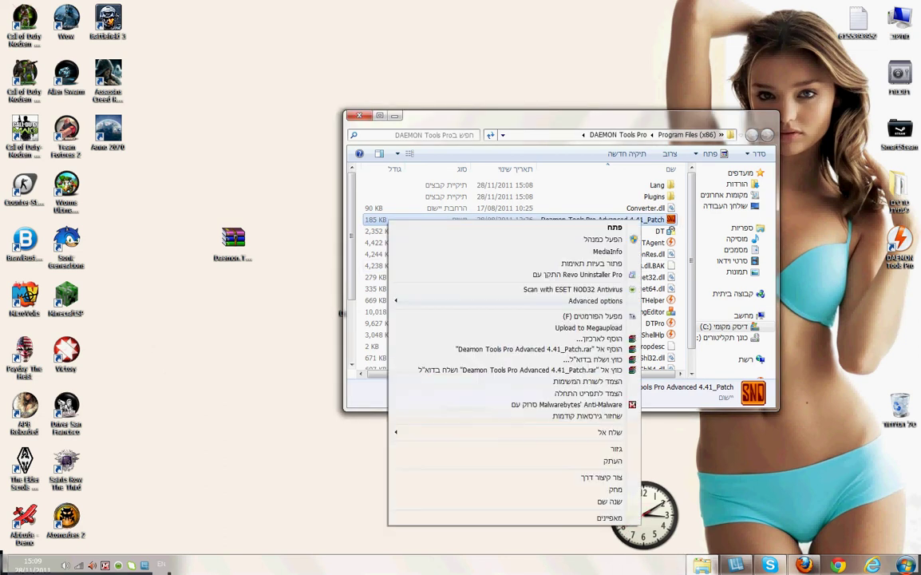
{"action": "left_click", "coordinate": [609, 492]}
{"action": "key", "text": "Return"}
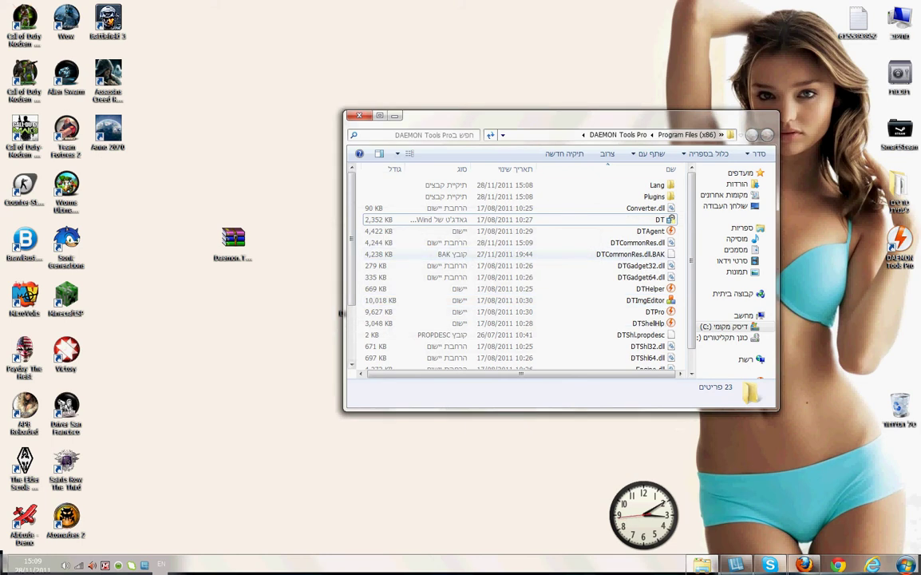
Step: Open the Crack folder inside the extracted Daemon Tools folder on the desktop and position its window beside the DAEMON Tools Pro folder
{"action": "left_click_drag", "start_coordinate": [559, 116], "coordinate": [584, 85]}
{"action": "double_click", "coordinate": [353, 296]}
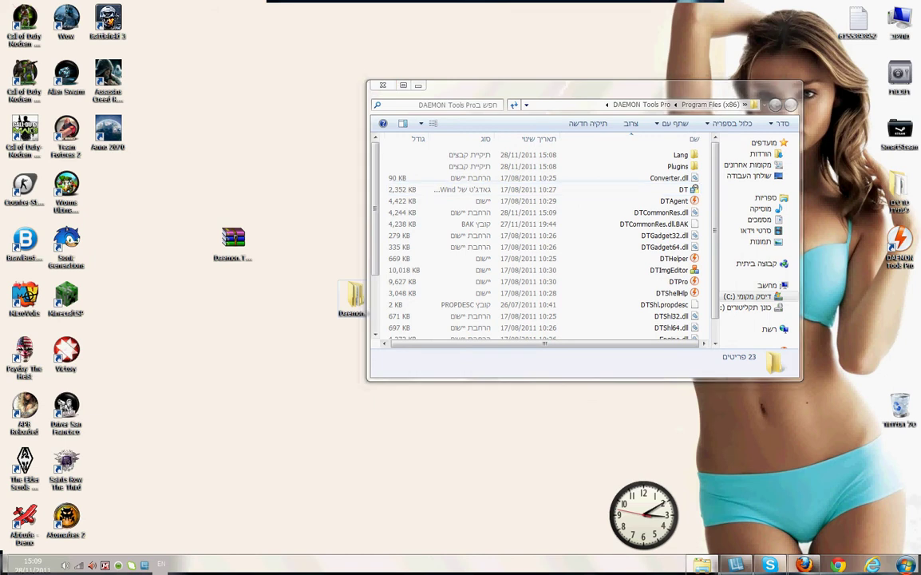
{"action": "double_click", "coordinate": [676, 169]}
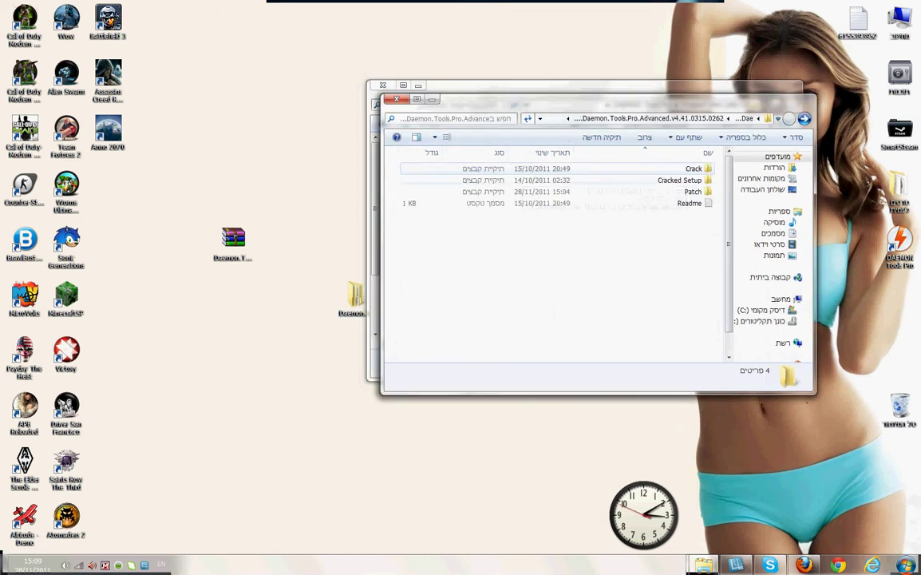
{"action": "double_click", "coordinate": [687, 168]}
{"action": "left_click_drag", "start_coordinate": [583, 102], "coordinate": [267, 245]}
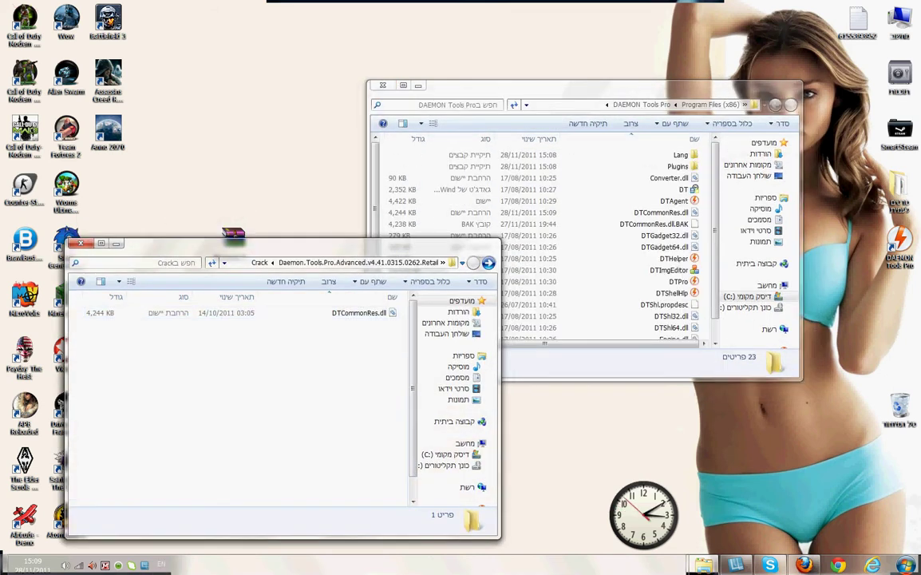
Step: Try to move DTCommonRes.dll from the Crack folder into the DAEMON Tools Pro folder, cancelling at the access prompt
{"action": "left_click_drag", "start_coordinate": [363, 313], "coordinate": [375, 169]}
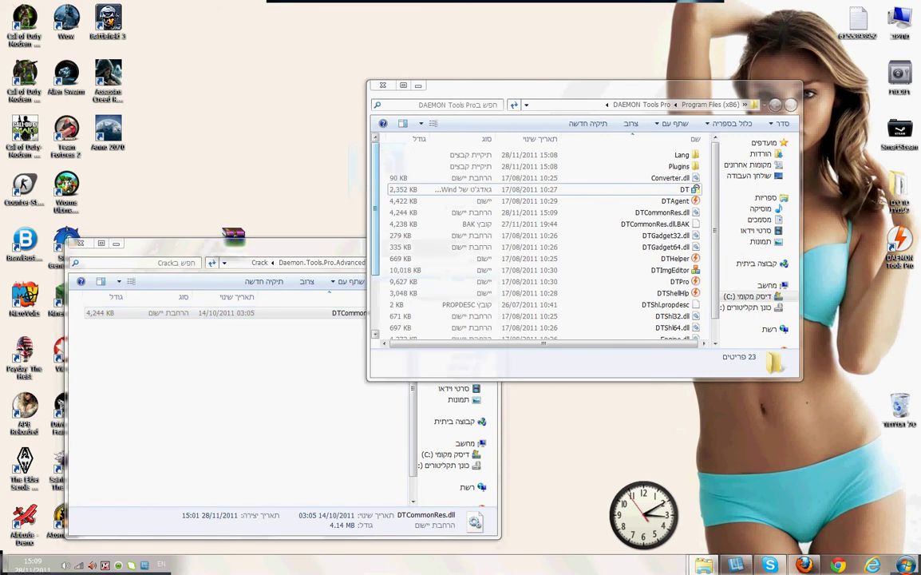
{"action": "left_click", "coordinate": [424, 223]}
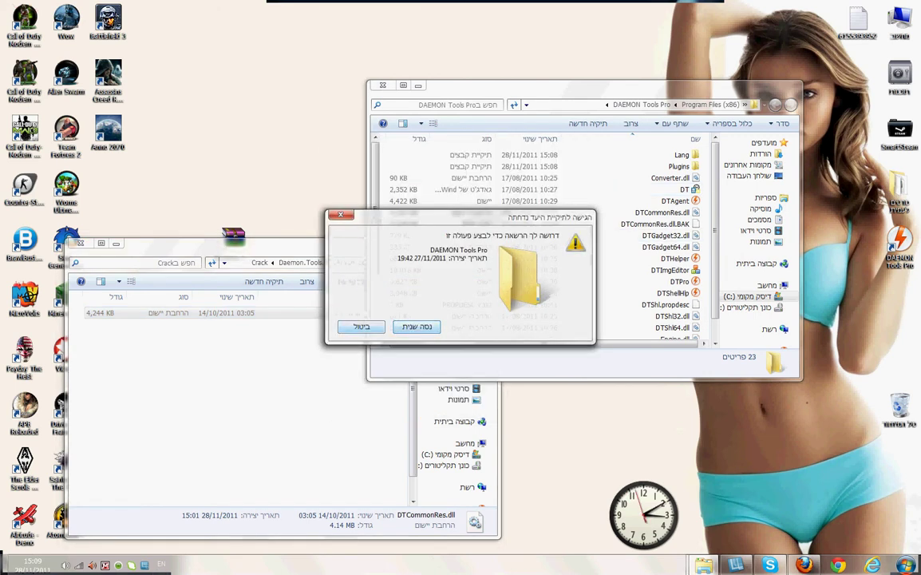
{"action": "left_click", "coordinate": [362, 326]}
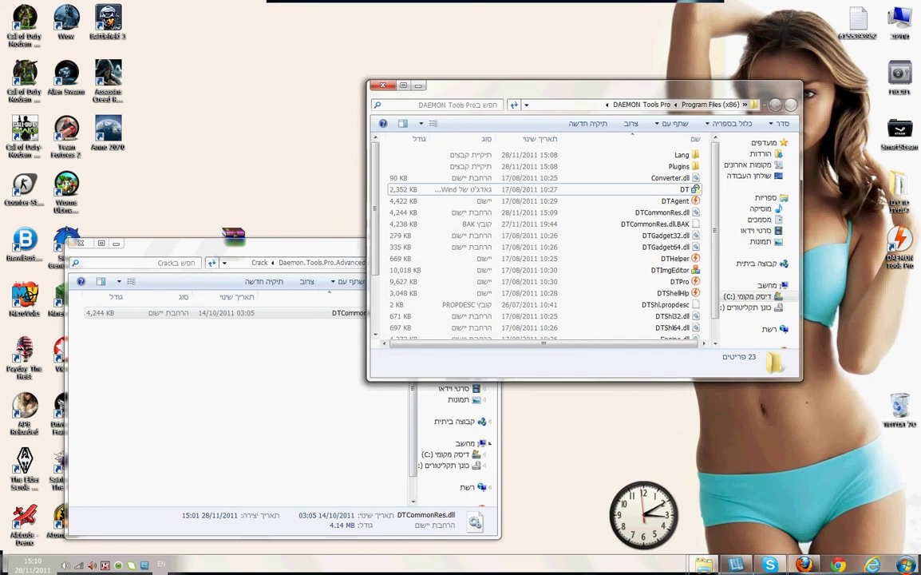
{"action": "left_click", "coordinate": [347, 376]}
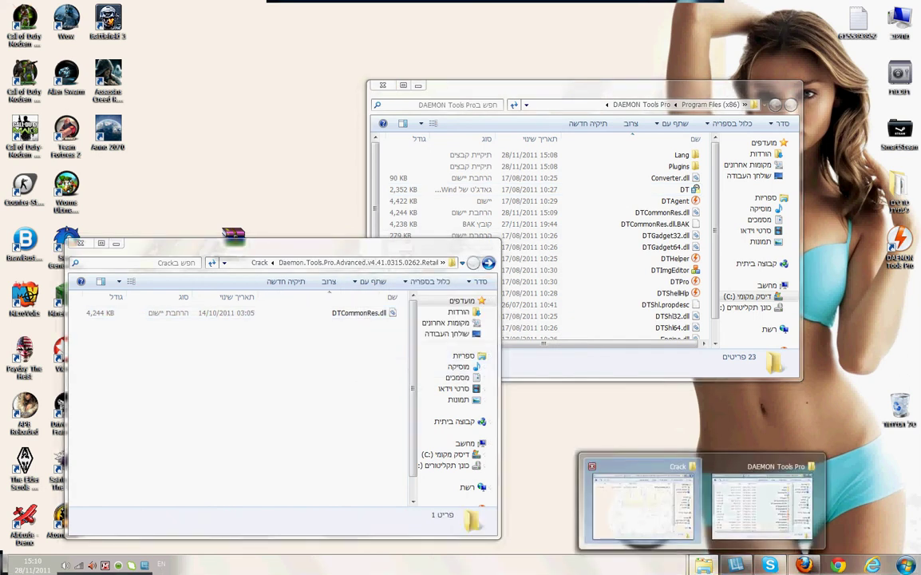
Step: Replace DTCommonRes.dll in the DAEMON Tools Pro folder with the Crack folder's copy, ending DTShellHlp.exe and retrying the move
{"action": "left_click_drag", "start_coordinate": [359, 313], "coordinate": [372, 197]}
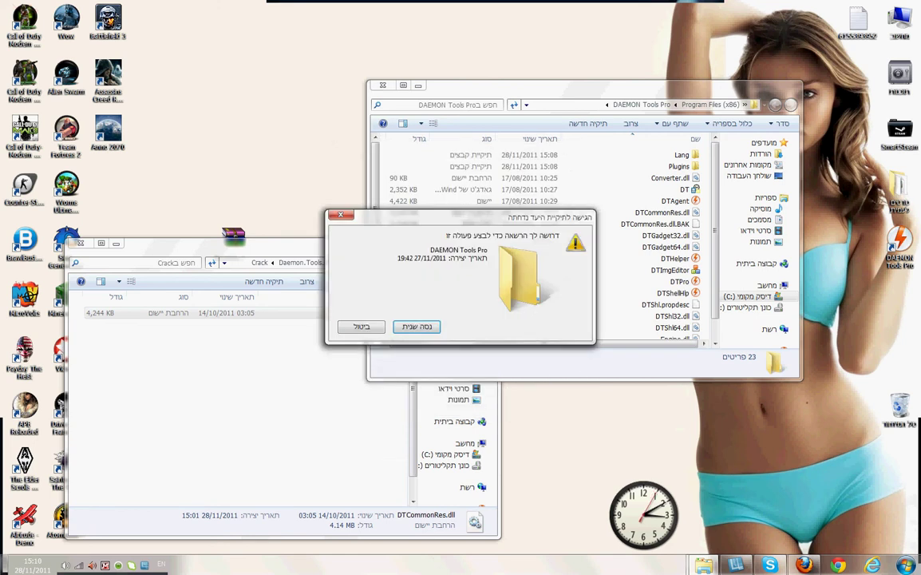
{"action": "right_click", "coordinate": [502, 566]}
{"action": "left_click", "coordinate": [471, 537]}
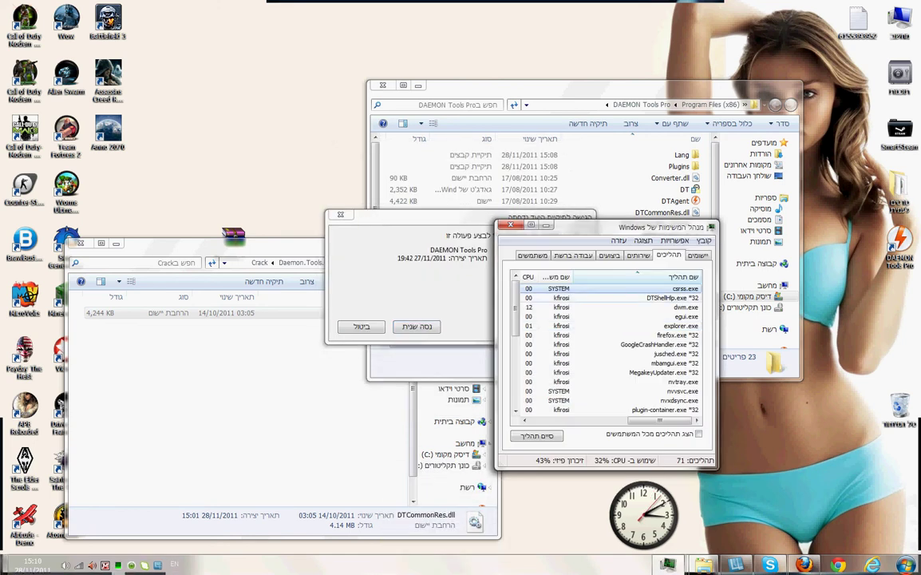
{"action": "left_click", "coordinate": [673, 298]}
{"action": "left_click", "coordinate": [538, 436]}
{"action": "left_click", "coordinate": [430, 296]}
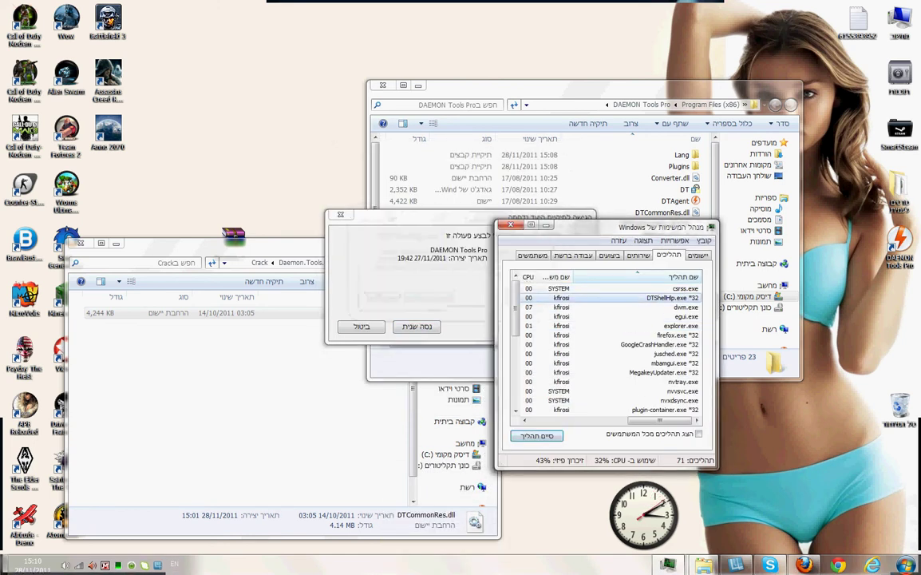
{"action": "left_click", "coordinate": [417, 326]}
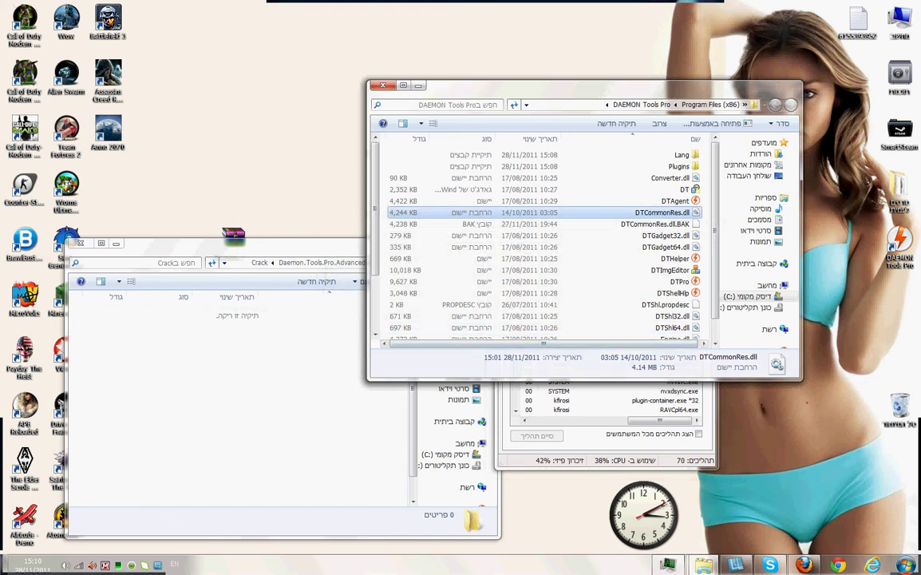
Step: Close the extracted files' window and delete the extracted Daemon Tools folder from the desktop
{"action": "left_click", "coordinate": [240, 384]}
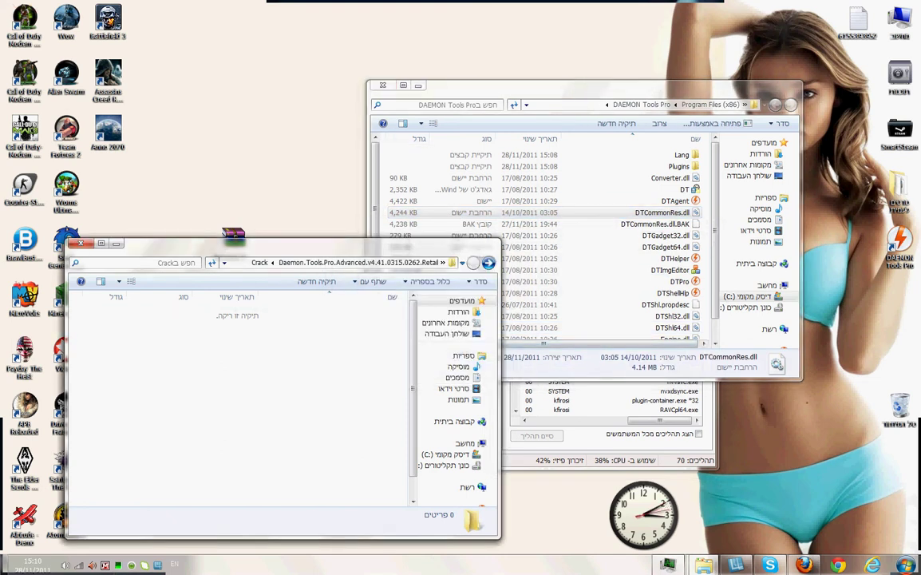
{"action": "key", "text": "BackSpace"}
{"action": "key", "text": "BackSpace"}
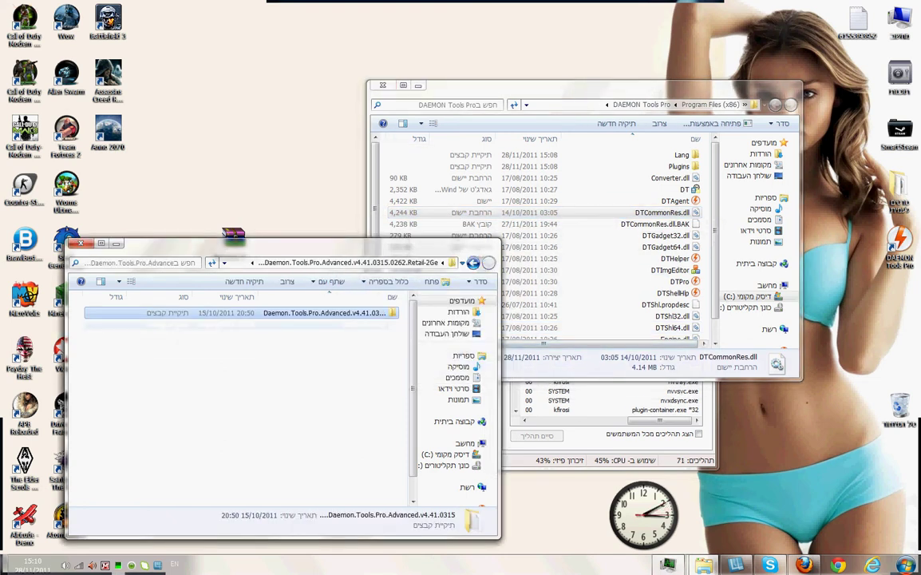
{"action": "left_click", "coordinate": [80, 244]}
{"action": "left_click", "coordinate": [353, 295]}
{"action": "key", "text": "Delete"}
{"action": "key", "text": "Return"}
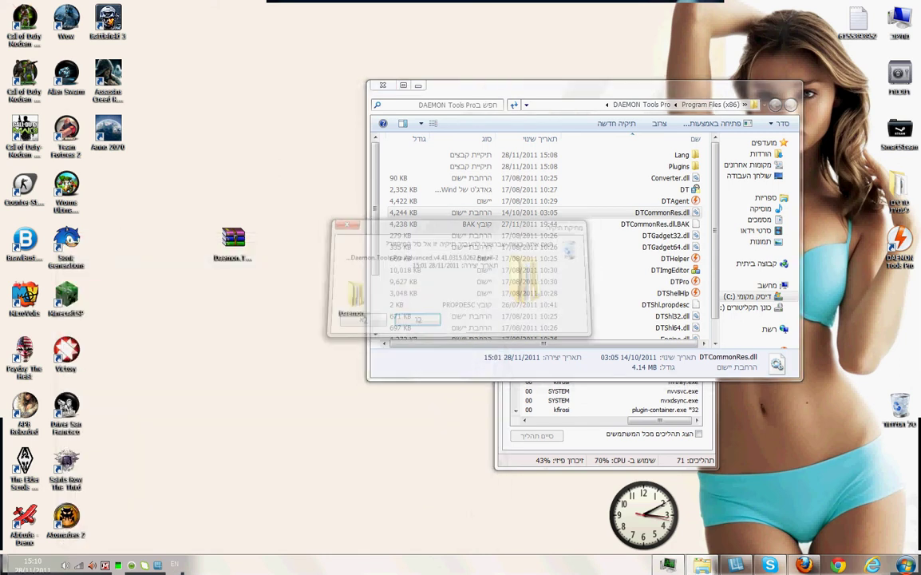
Step: Close the DAEMON Tools Pro folder and Task Manager
{"action": "left_click_drag", "start_coordinate": [527, 86], "coordinate": [190, 1]}
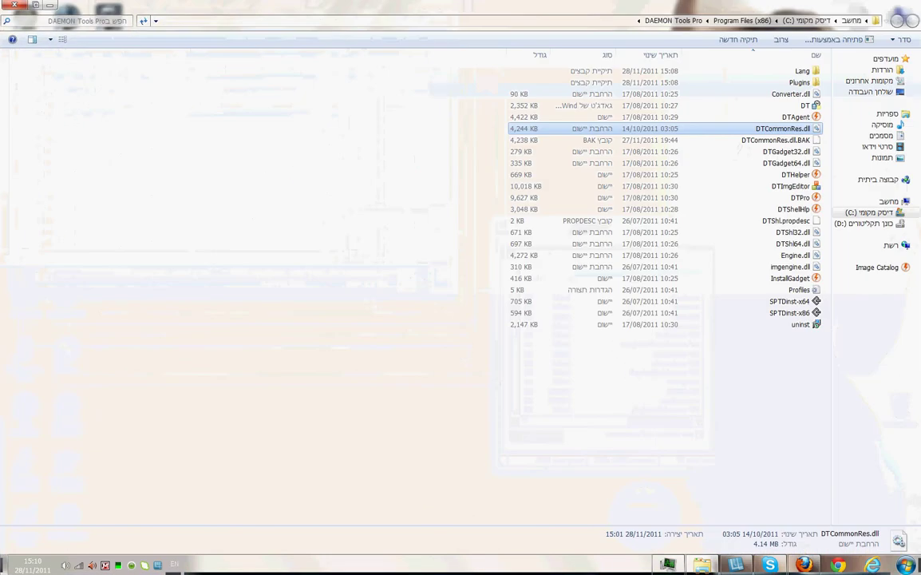
{"action": "left_click", "coordinate": [14, 4]}
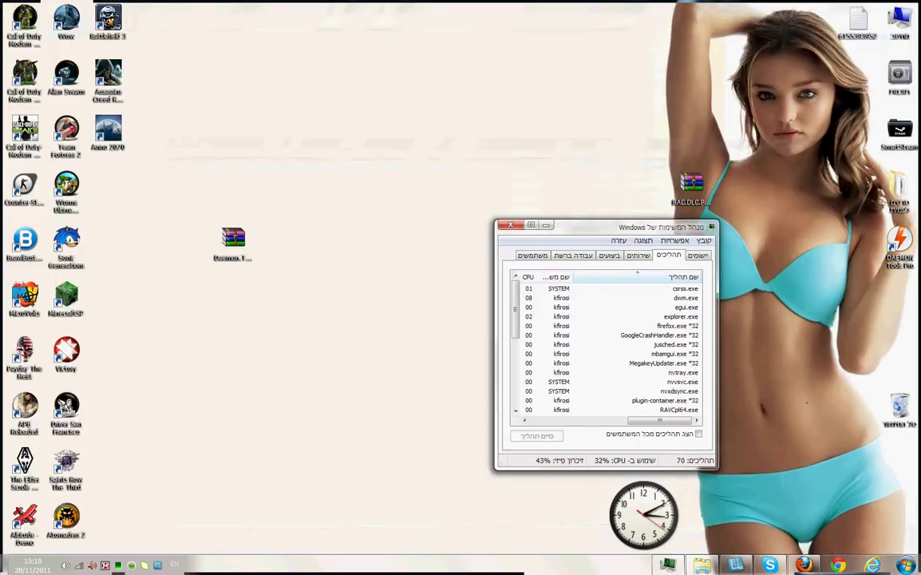
{"action": "left_click", "coordinate": [510, 224]}
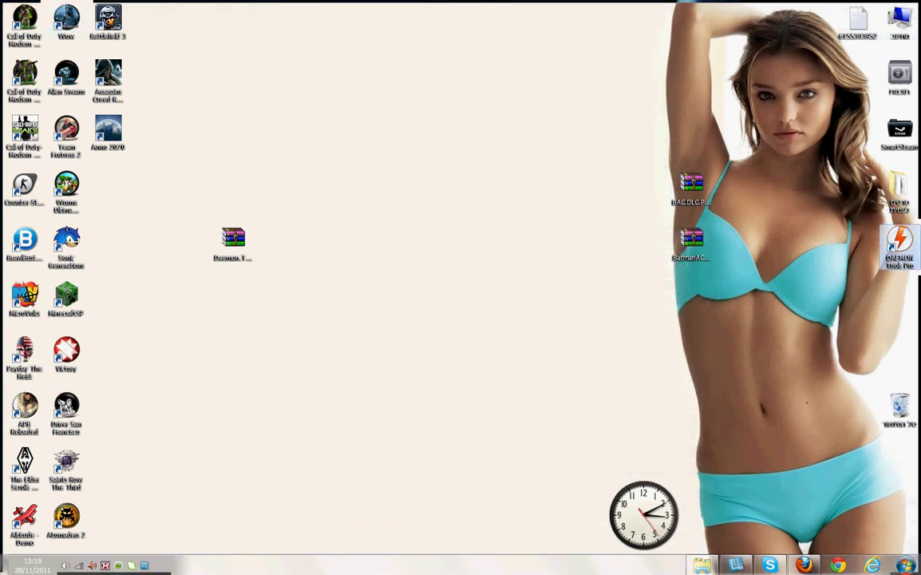
Step: Launch DAEMON Tools Pro from its desktop shortcut and look through its tools and help commands
{"action": "double_click", "coordinate": [900, 246]}
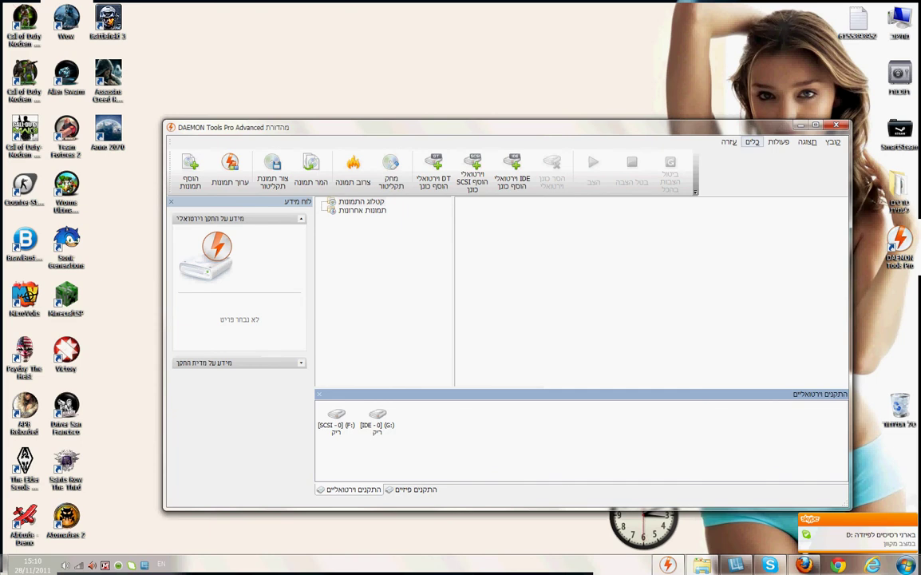
{"action": "left_click", "coordinate": [753, 142]}
{"action": "mouse_move", "coordinate": [729, 142]}
{"action": "left_click", "coordinate": [711, 232]}
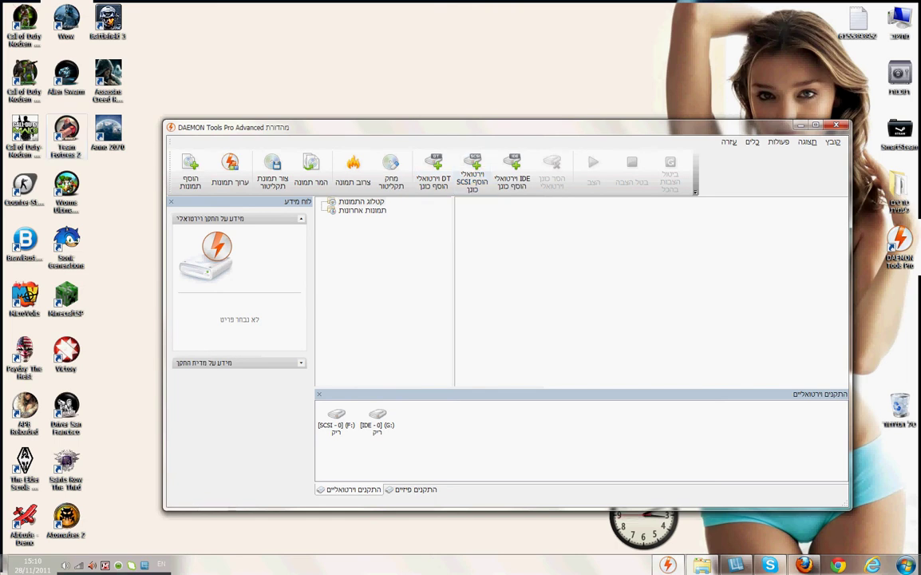
Step: Place the Daemon Tools archive directly below the DAEMON Tools Pro shortcut, moving the program window out of the way and back
{"action": "left_click_drag", "start_coordinate": [423, 127], "coordinate": [418, 367]}
{"action": "left_click_drag", "start_coordinate": [232, 240], "coordinate": [900, 300]}
{"action": "left_click_drag", "start_coordinate": [399, 367], "coordinate": [394, 90]}
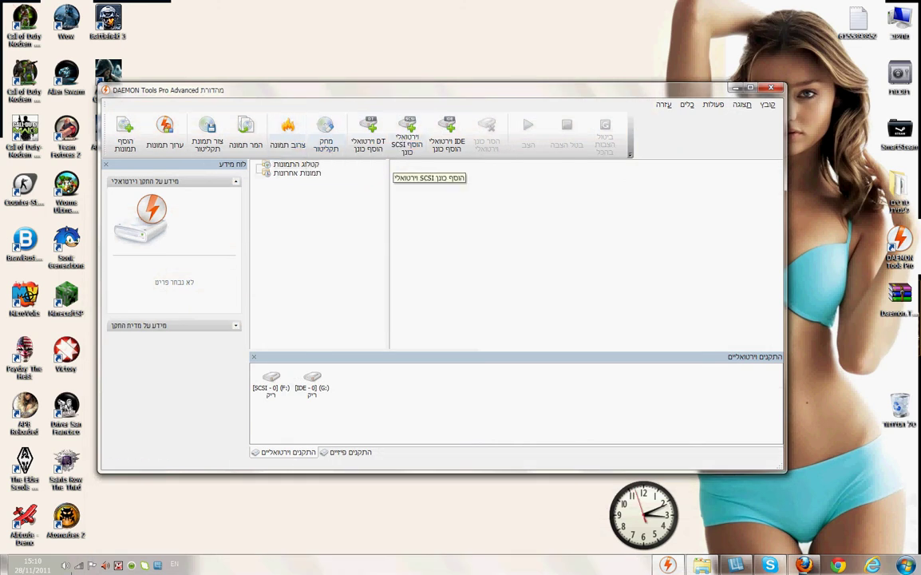
Step: Examine the IDE virtual drive (G:) and compare it with the D:, E:, F: and G: drives listed in Computer
{"action": "left_click", "coordinate": [314, 382]}
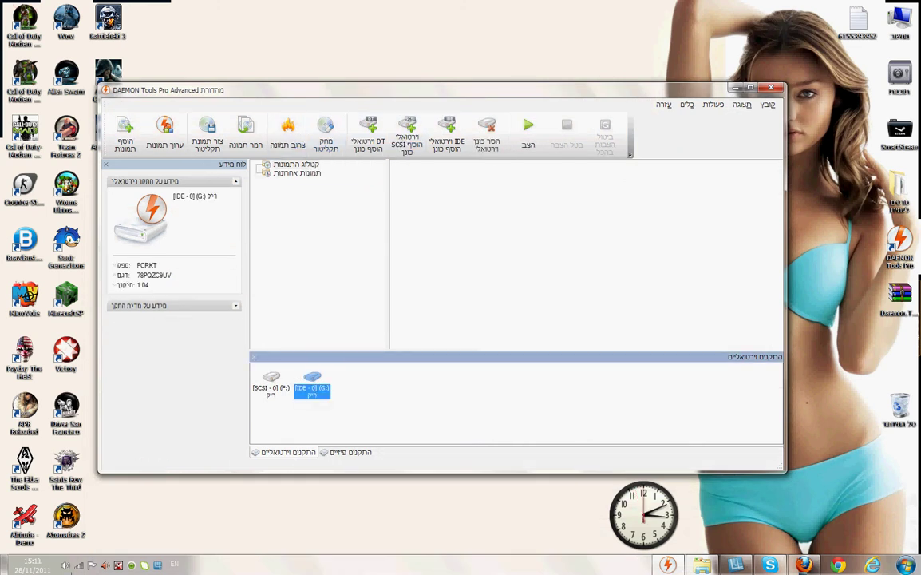
{"action": "left_click", "coordinate": [375, 403]}
{"action": "left_click", "coordinate": [313, 382]}
{"action": "left_click", "coordinate": [703, 566]}
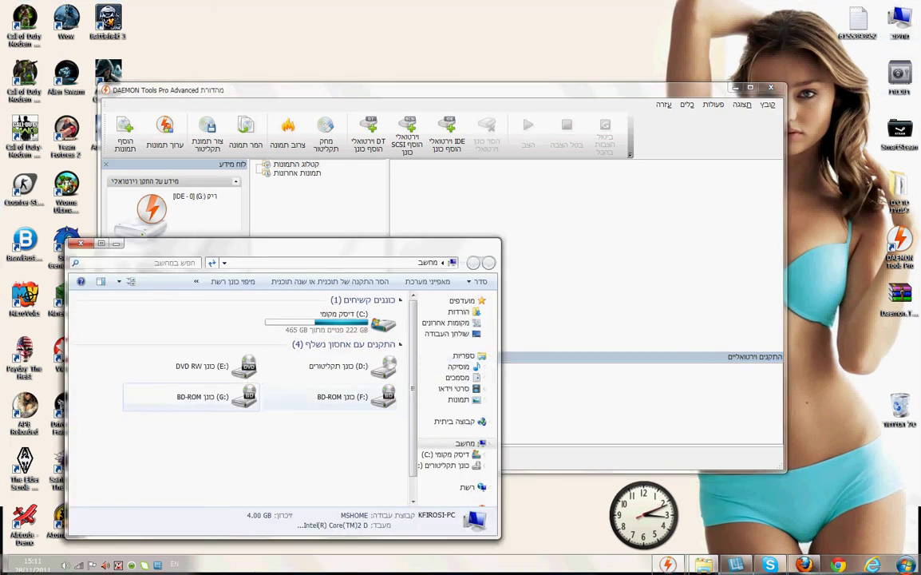
{"action": "left_click", "coordinate": [200, 397]}
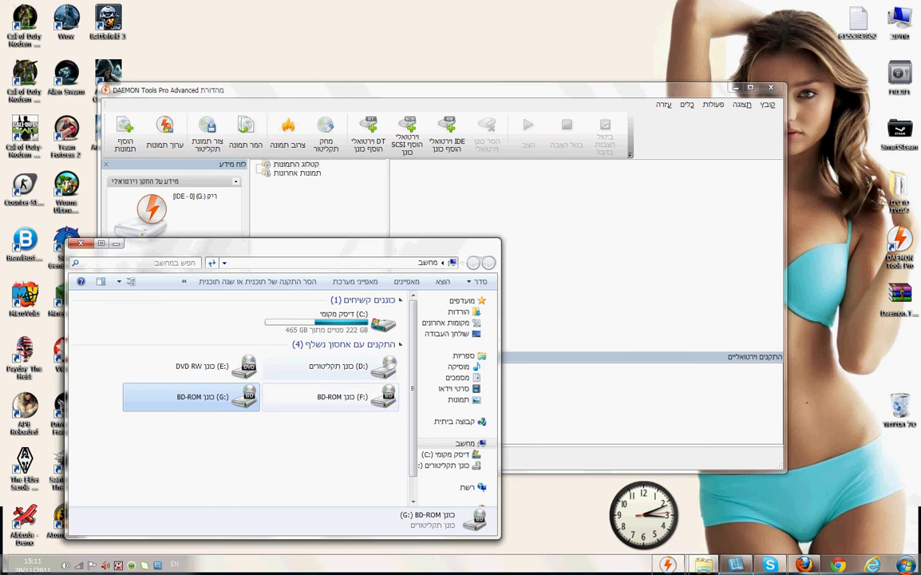
{"action": "left_click_drag", "start_coordinate": [199, 452], "coordinate": [316, 366]}
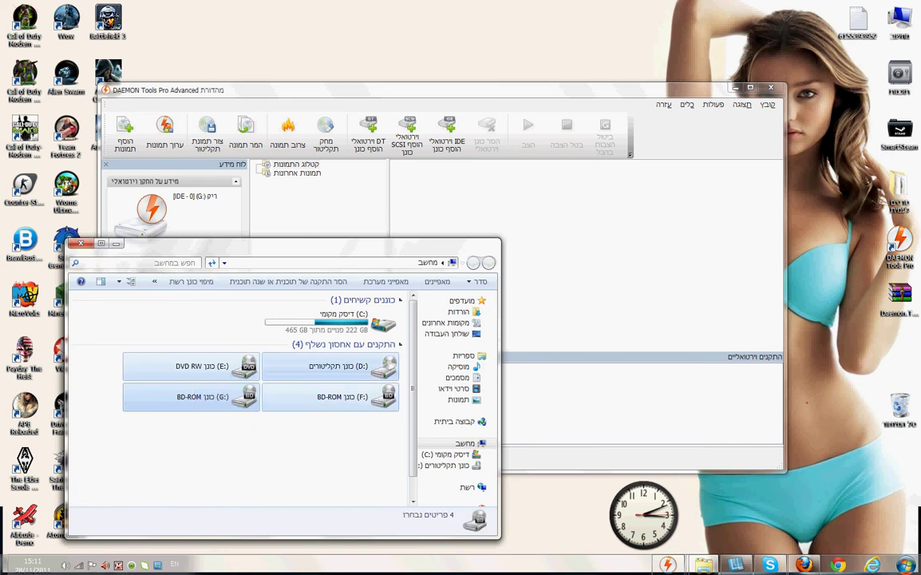
{"action": "left_click", "coordinate": [319, 367]}
{"action": "left_click", "coordinate": [211, 366]}
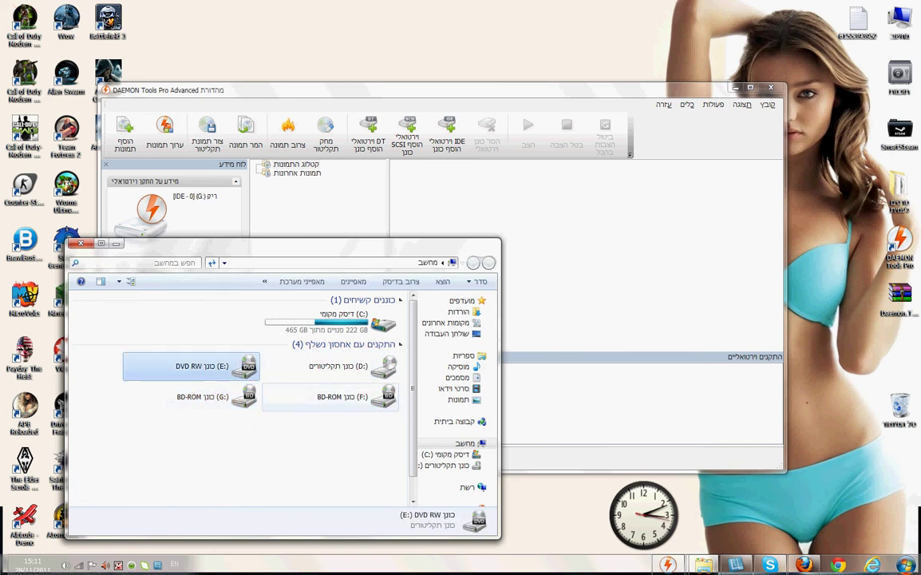
{"action": "left_click", "coordinate": [336, 397]}
{"action": "left_click", "coordinate": [203, 397]}
{"action": "left_click", "coordinate": [81, 243]}
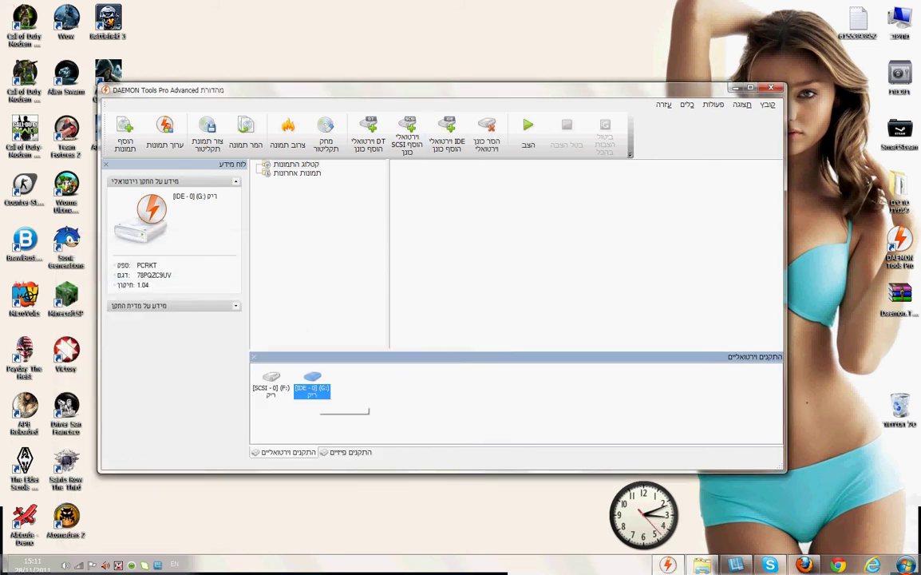
Step: Try DVD region 1 in the IDE virtual drive (G:) parameters, restore it to not set (לא נקבע), and accept the dialog
{"action": "right_click", "coordinate": [315, 390]}
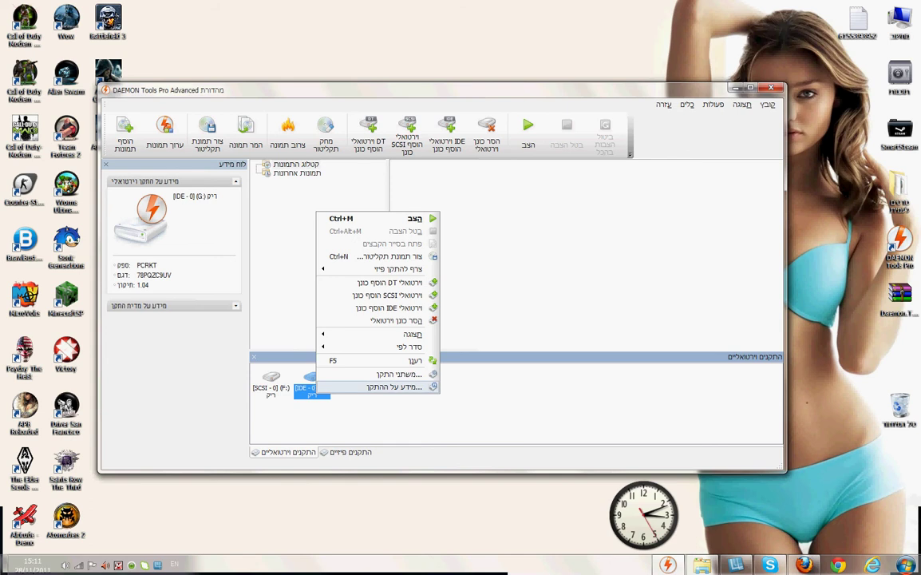
{"action": "left_click", "coordinate": [399, 374]}
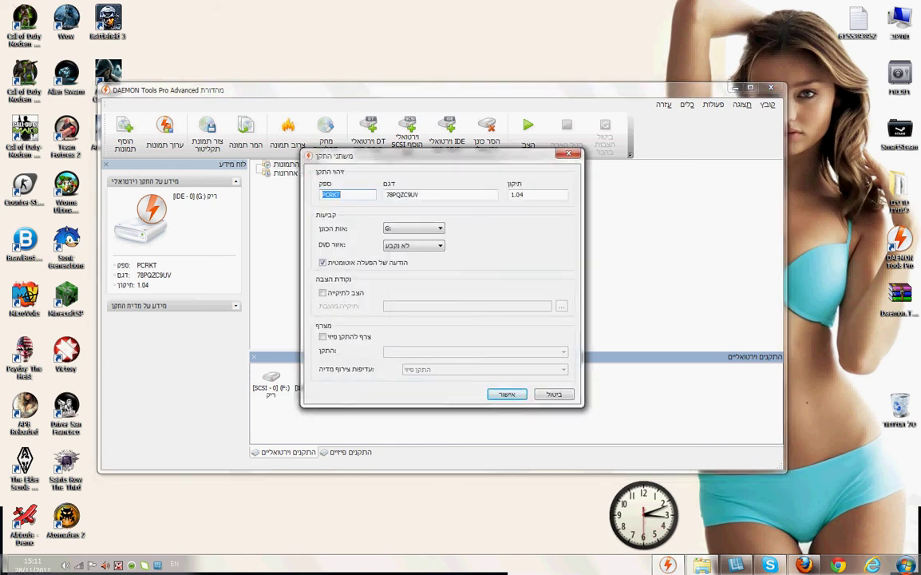
{"action": "left_click", "coordinate": [440, 246]}
{"action": "left_click", "coordinate": [414, 264]}
{"action": "left_click", "coordinate": [440, 246]}
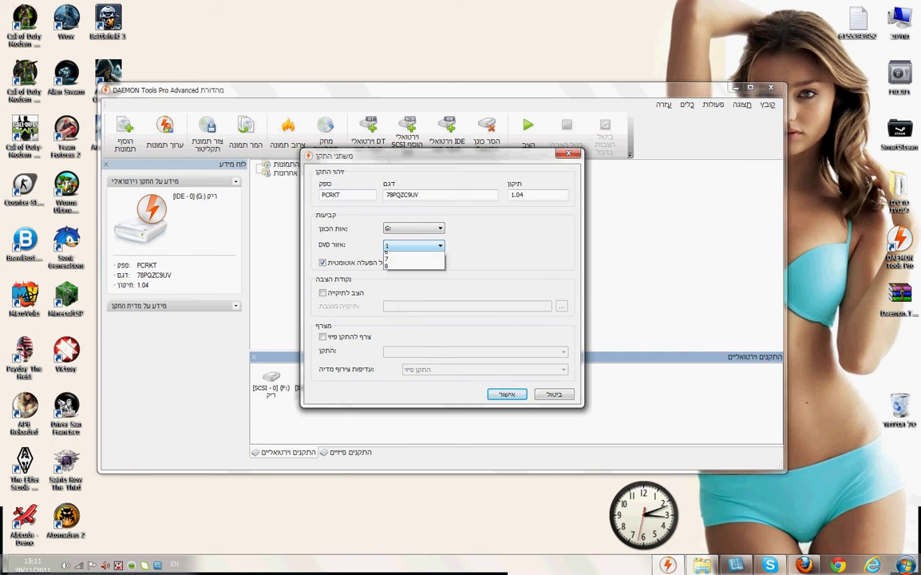
{"action": "left_click", "coordinate": [413, 255]}
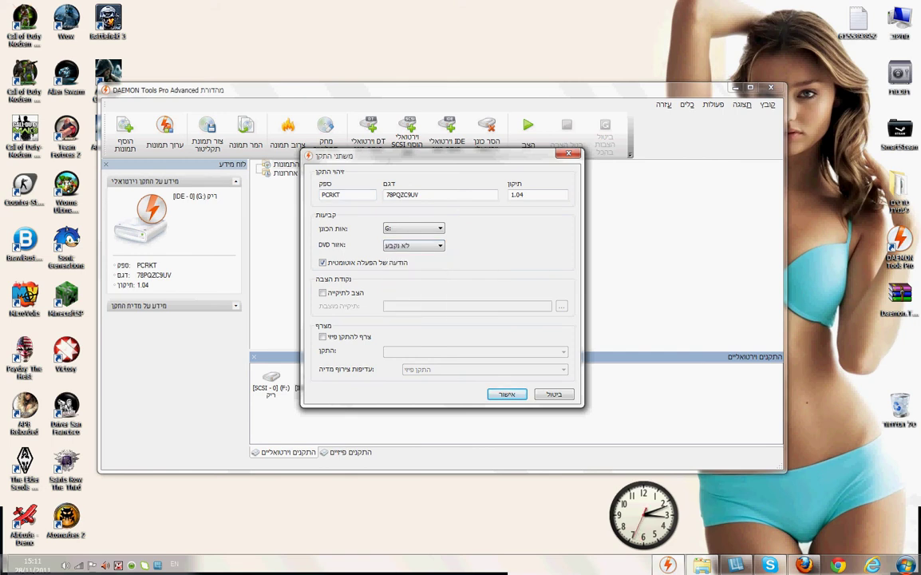
{"action": "left_click", "coordinate": [507, 395]}
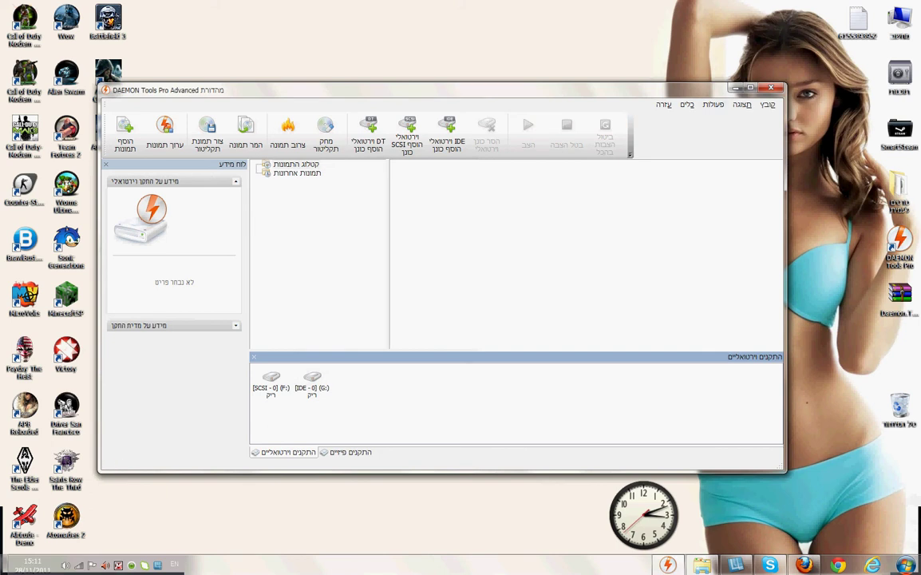
Step: Minimize the DAEMON Tools Pro window to reveal the Batman archives on the desktop
{"action": "left_click", "coordinate": [736, 88]}
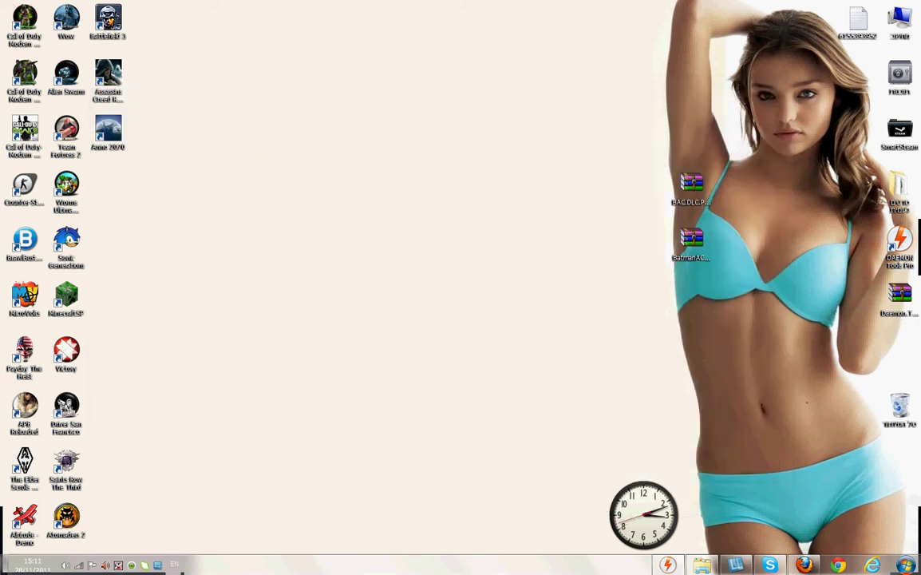
Step: Open the Batman Arkham City folder inside Program Files (x86) on the C: drive
{"action": "left_click", "coordinate": [702, 565]}
{"action": "left_click_drag", "start_coordinate": [695, 4], "coordinate": [446, 155]}
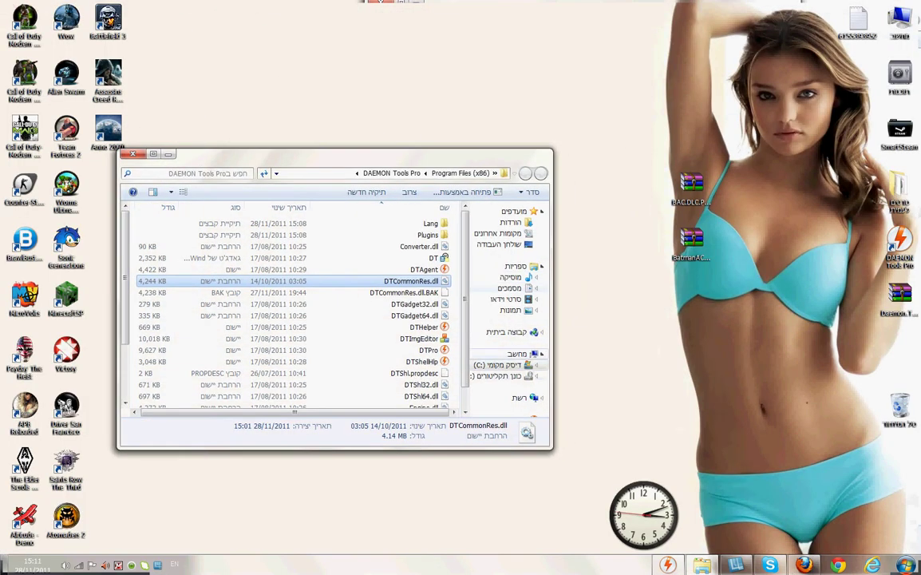
{"action": "left_click", "coordinate": [498, 365]}
{"action": "double_click", "coordinate": [384, 294]}
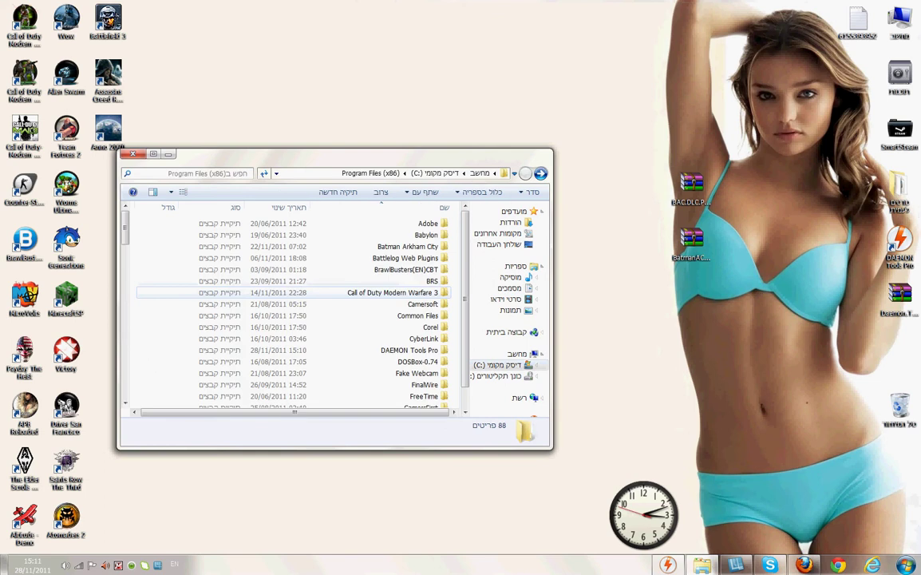
{"action": "double_click", "coordinate": [412, 247]}
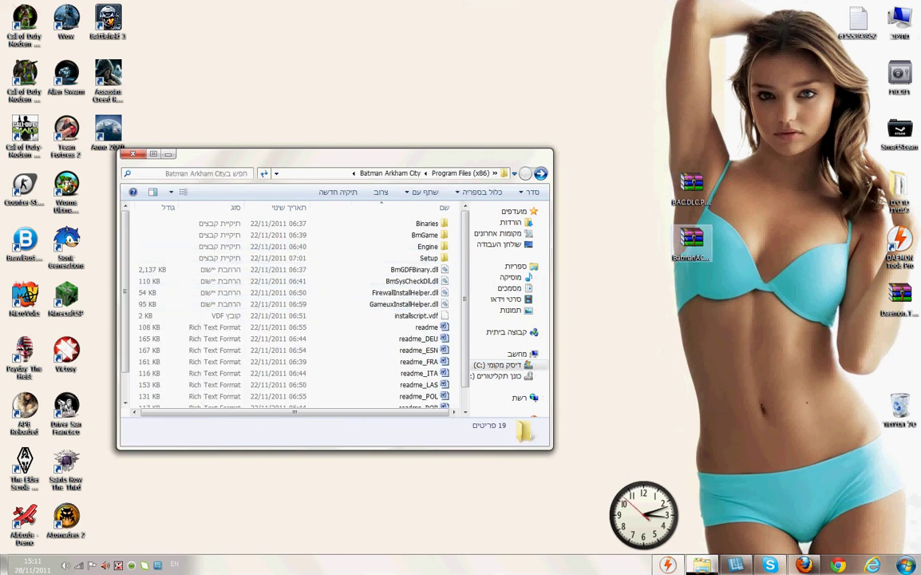
Step: Extract the BatmanAC CRACKFIX folder from BatmanAC_CRACKFIX.rar to the desktop, then open it side by side with the Batman Arkham City folder
{"action": "left_click", "coordinate": [691, 241]}
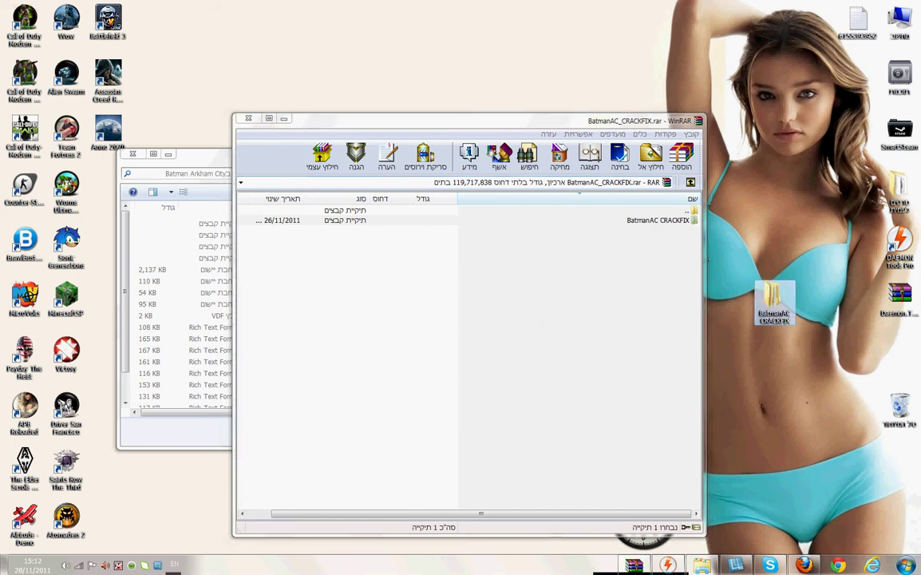
{"action": "left_click", "coordinate": [248, 118]}
{"action": "left_click", "coordinate": [774, 303]}
{"action": "double_click", "coordinate": [775, 303]}
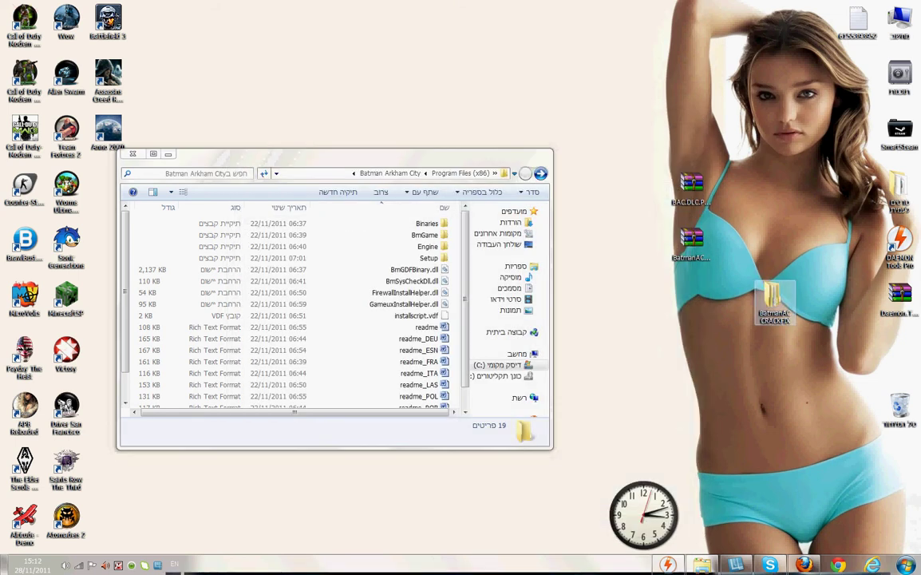
{"action": "left_click_drag", "start_coordinate": [360, 169], "coordinate": [920, 188]}
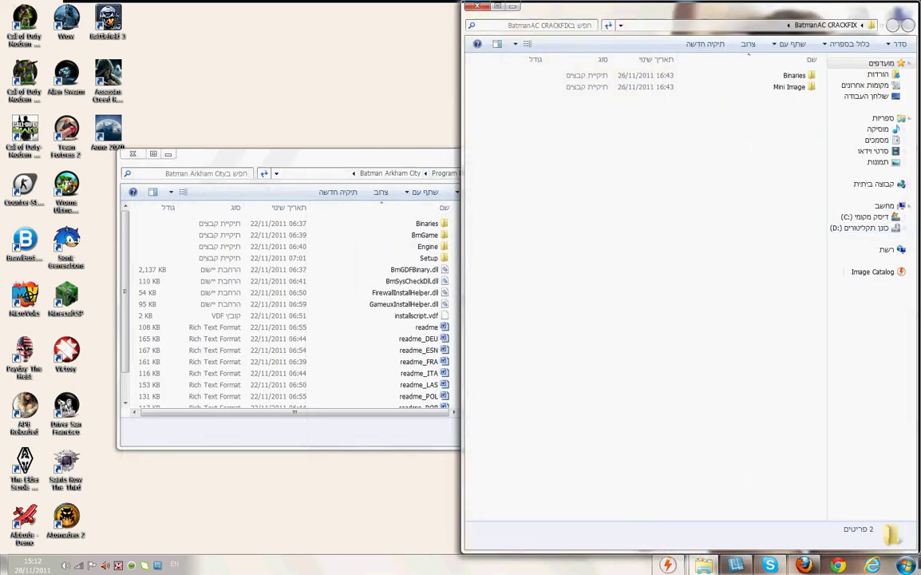
{"action": "left_click_drag", "start_coordinate": [319, 154], "coordinate": [1, 156]}
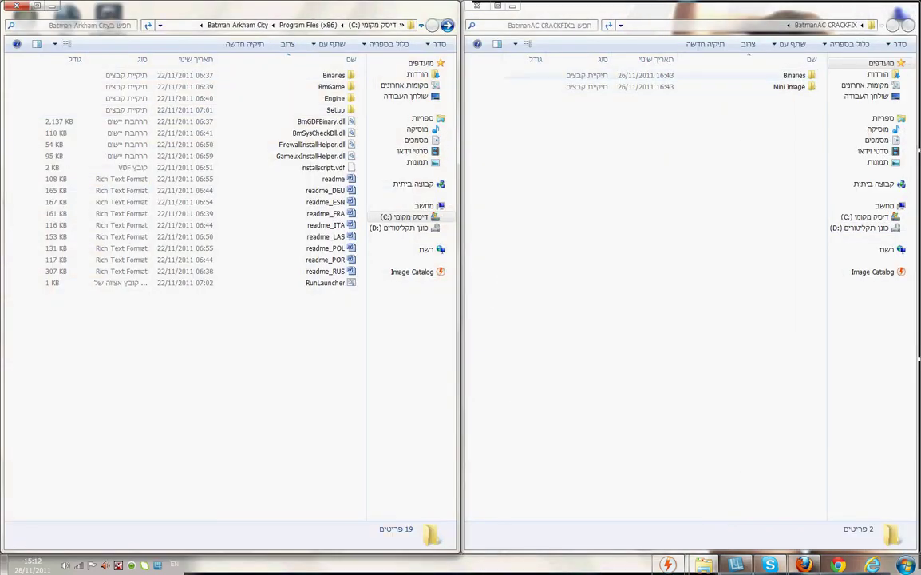
Step: Move the Binaries folder from BatmanAC CRACKFIX into Batman Arkham City, merging the folders and replacing all conflicting files
{"action": "left_click", "coordinate": [787, 75]}
{"action": "left_click", "coordinate": [248, 343]}
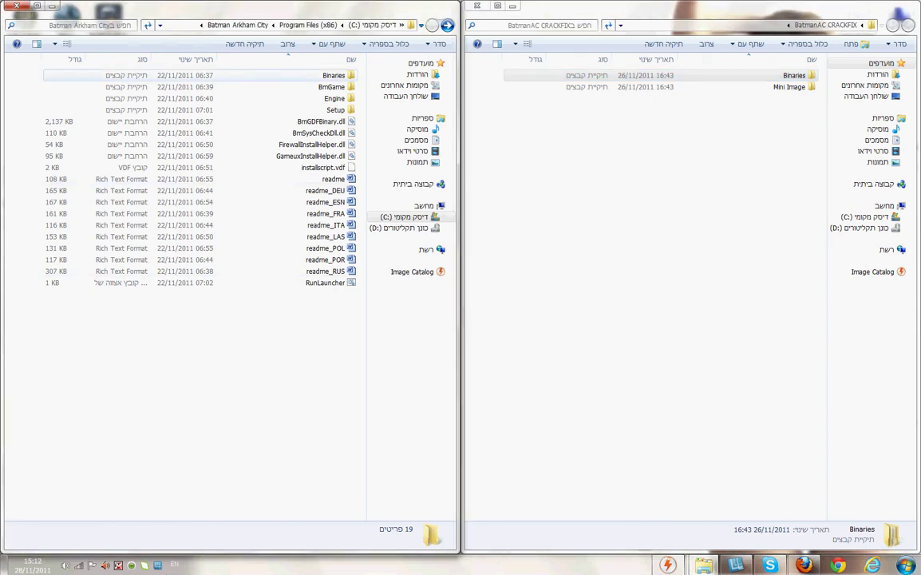
{"action": "left_click", "coordinate": [332, 76]}
{"action": "left_click", "coordinate": [791, 76]}
{"action": "left_click_drag", "start_coordinate": [790, 75], "coordinate": [257, 417]}
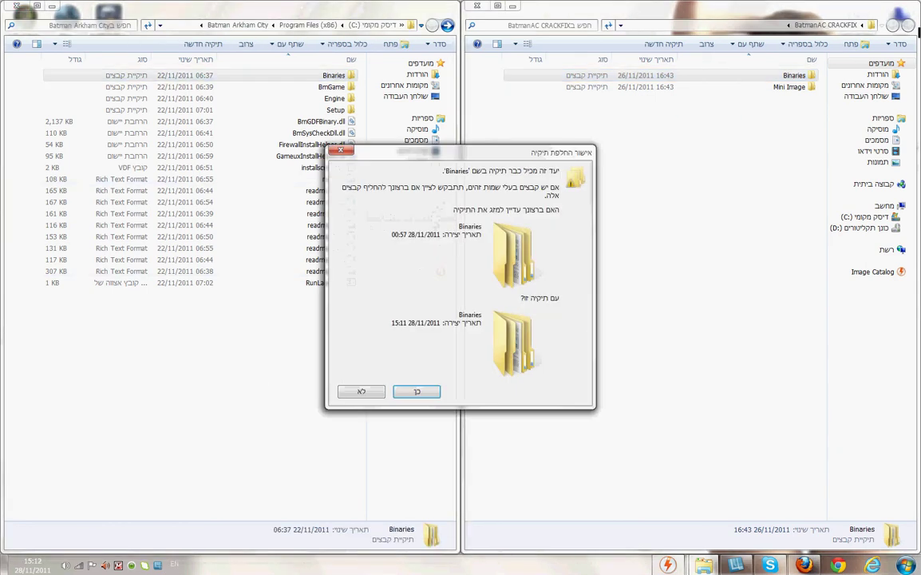
{"action": "key", "text": "Return"}
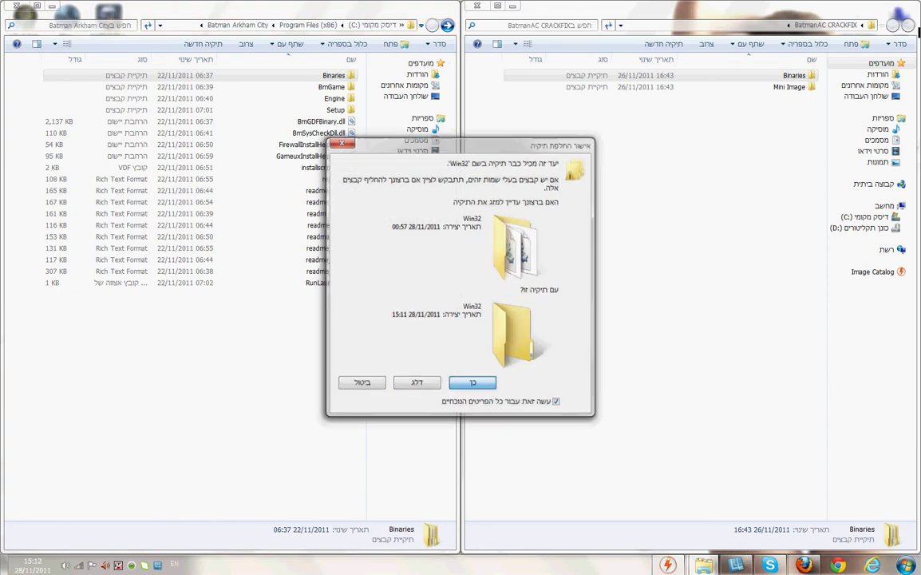
{"action": "key", "text": "Return"}
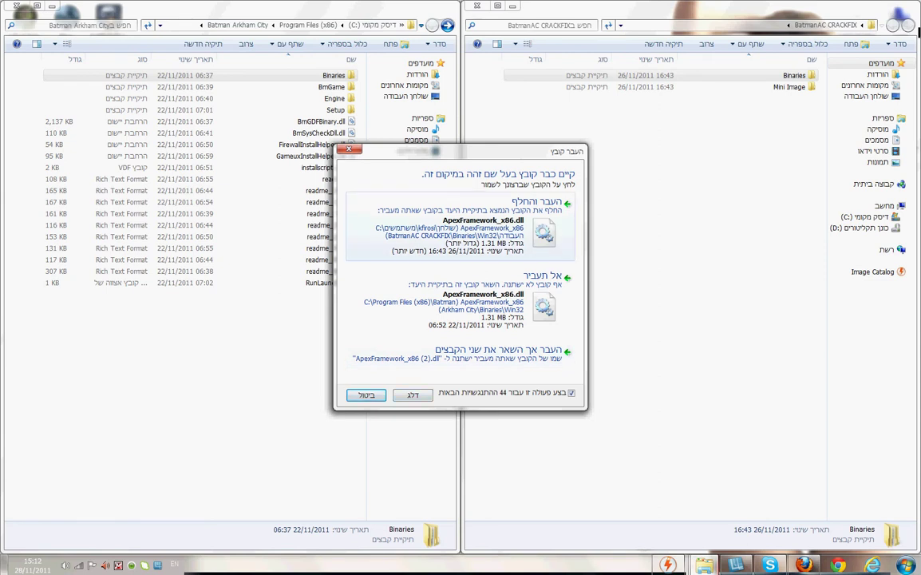
{"action": "left_click", "coordinate": [471, 215]}
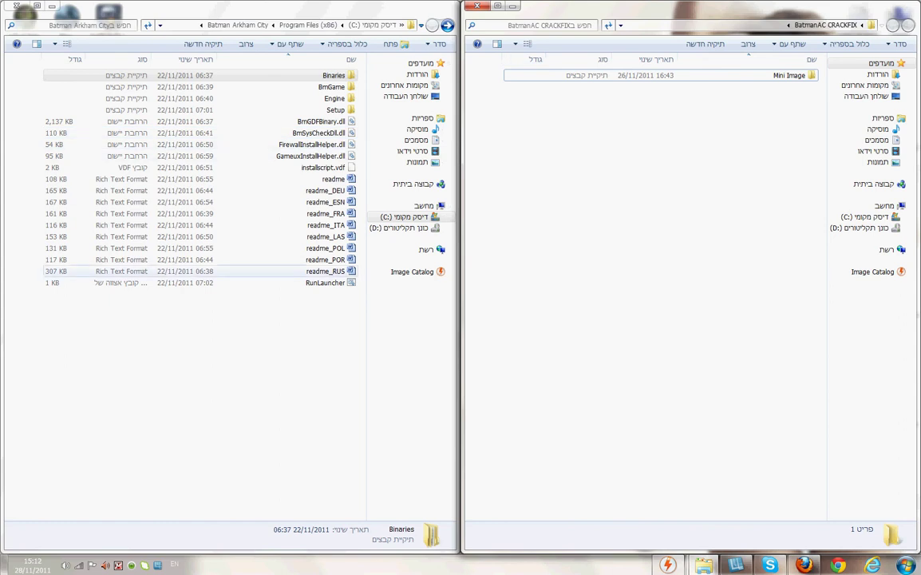
{"action": "left_click", "coordinate": [264, 340]}
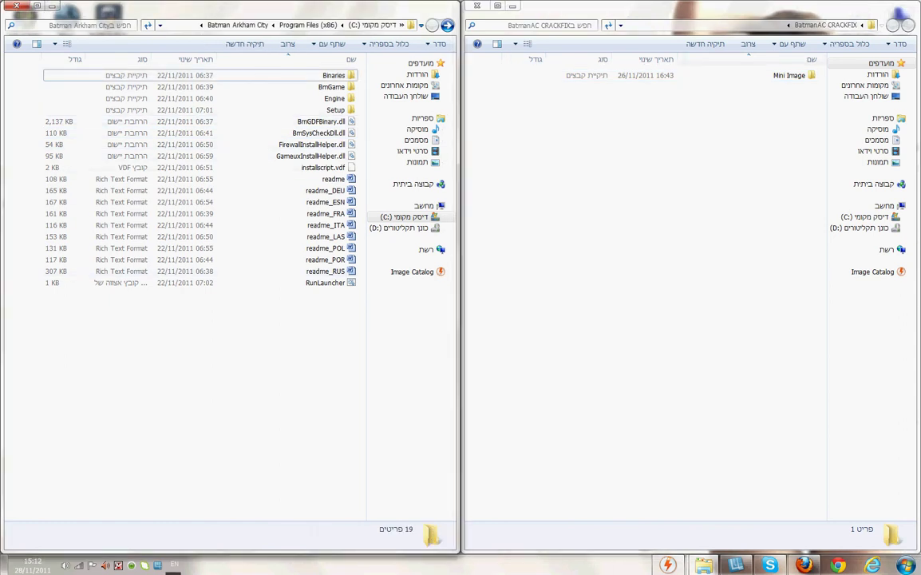
Step: Open the Mini Image folder in BatmanAC CRACKFIX and select the MI-BAC image file
{"action": "left_click_drag", "start_coordinate": [559, 8], "coordinate": [442, 249]}
{"action": "double_click", "coordinate": [658, 317]}
{"action": "left_click_drag", "start_coordinate": [663, 316], "coordinate": [619, 324]}
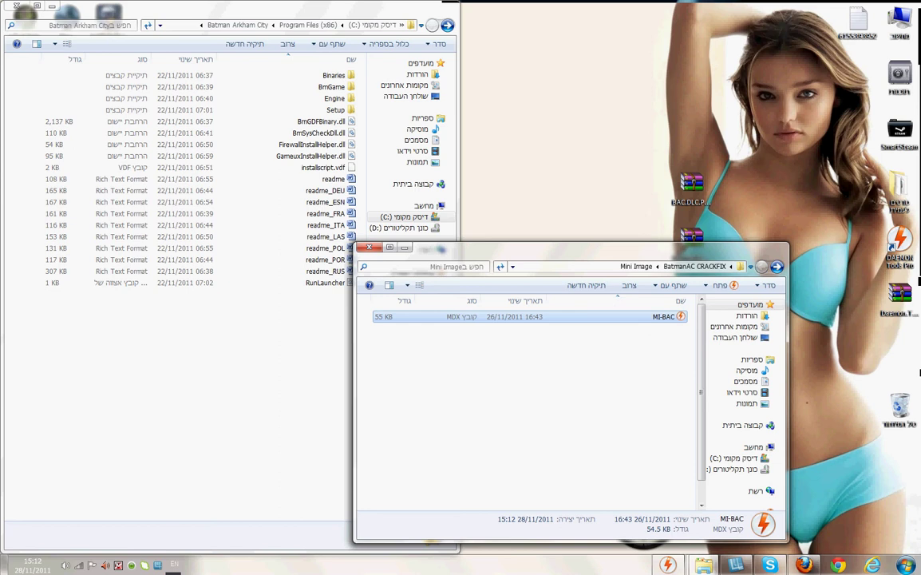
Step: Mount the MI-BAC image from the desktop's Mini Image folder on IDE virtual drive (G:) in DAEMON Tools Pro, then close the Mini Image folder
{"action": "left_click", "coordinate": [669, 566]}
{"action": "left_click", "coordinate": [312, 383]}
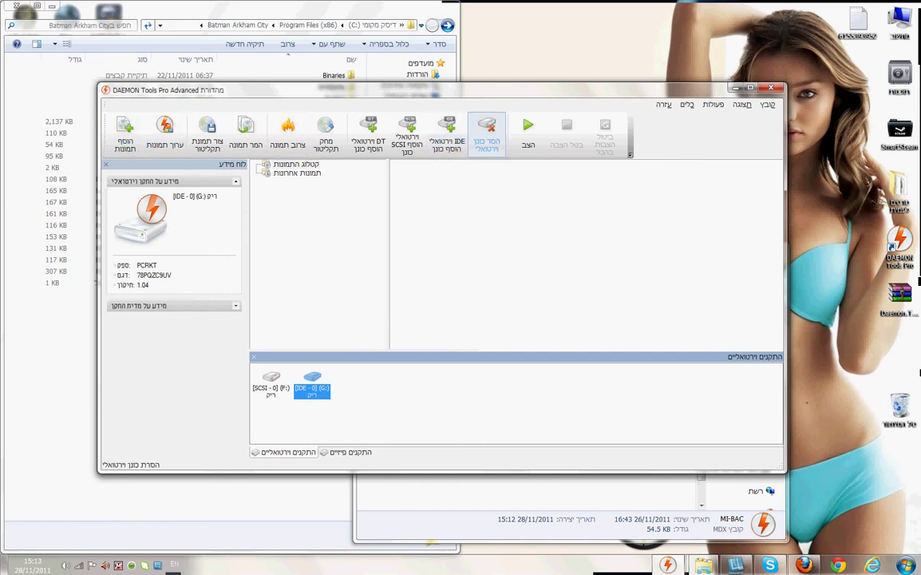
{"action": "left_click", "coordinate": [527, 132]}
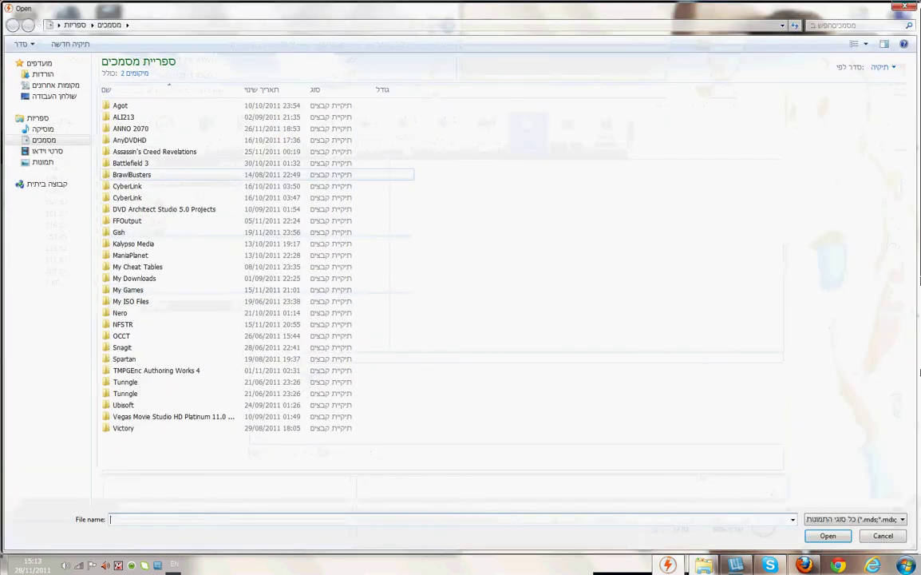
{"action": "left_click", "coordinate": [54, 97]}
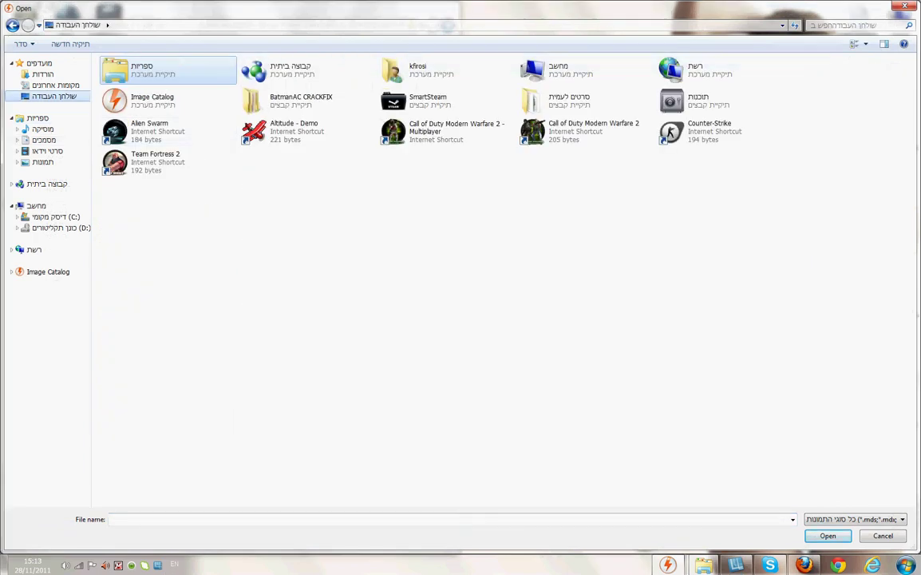
{"action": "double_click", "coordinate": [301, 101]}
{"action": "double_click", "coordinate": [124, 74]}
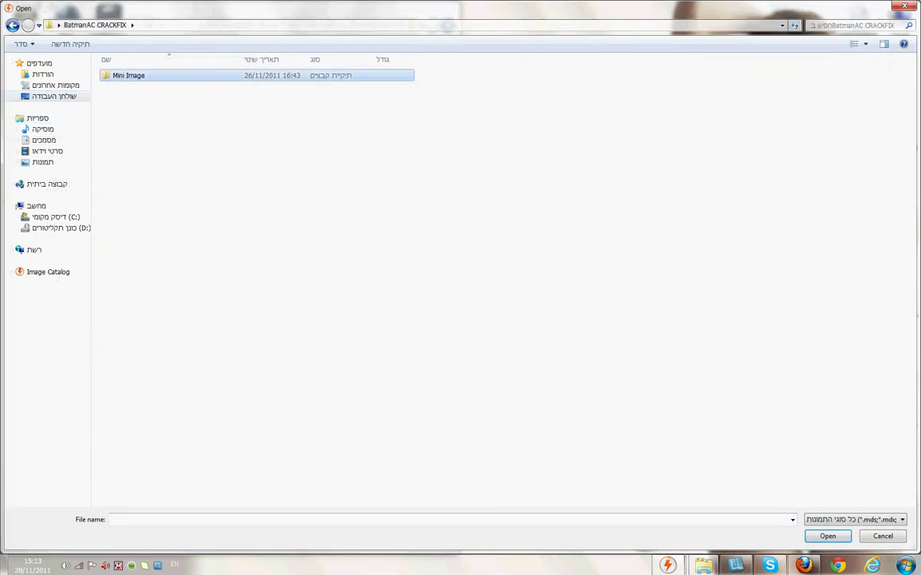
{"action": "double_click", "coordinate": [124, 75]}
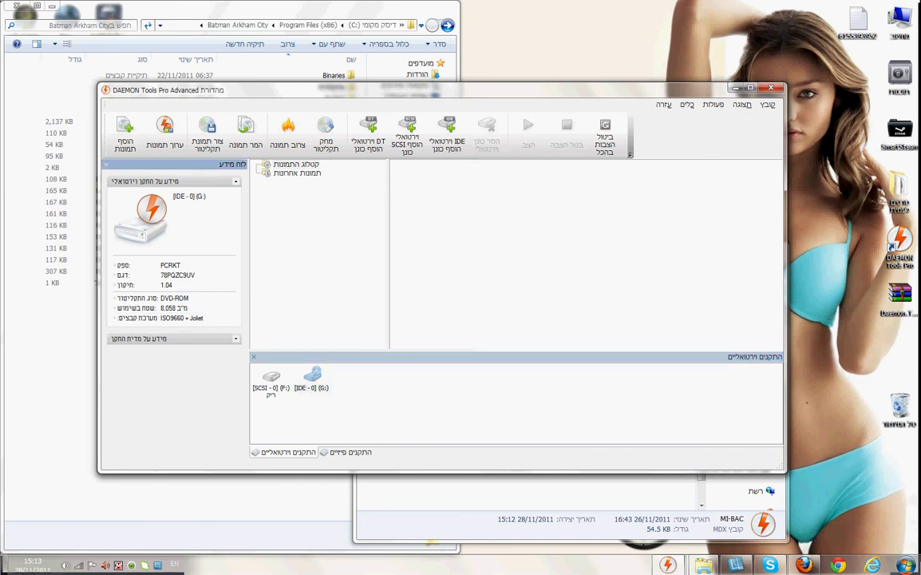
{"action": "left_click", "coordinate": [312, 378]}
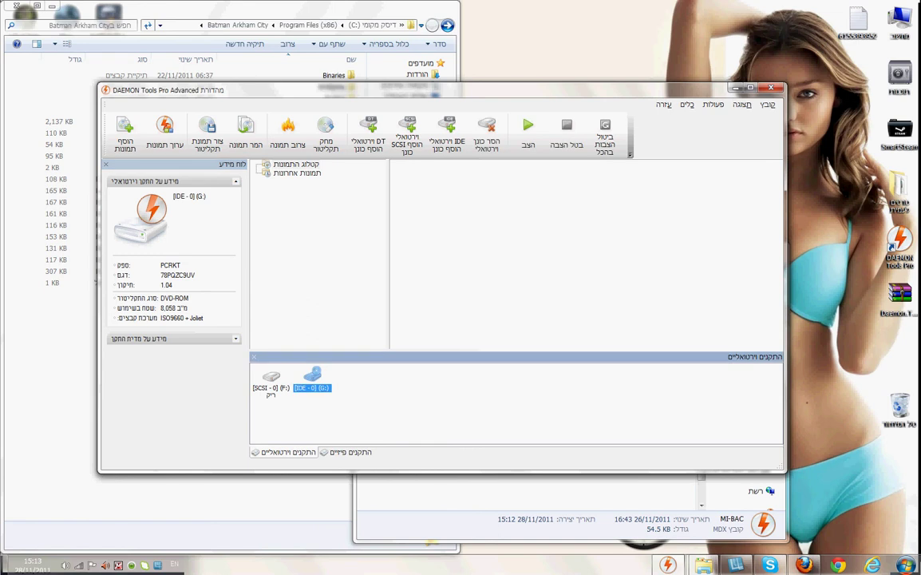
{"action": "left_click", "coordinate": [736, 88]}
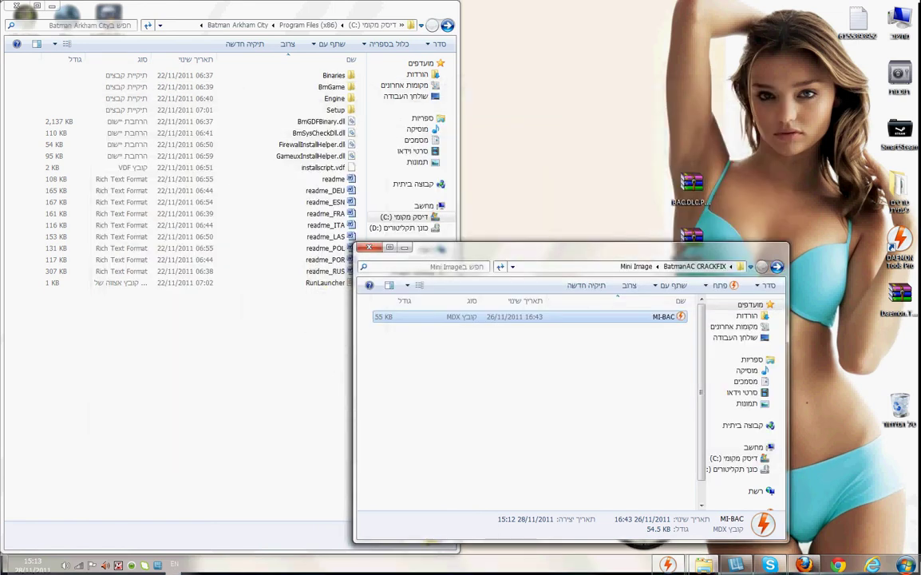
{"action": "left_click", "coordinate": [519, 384]}
{"action": "left_click", "coordinate": [369, 248]}
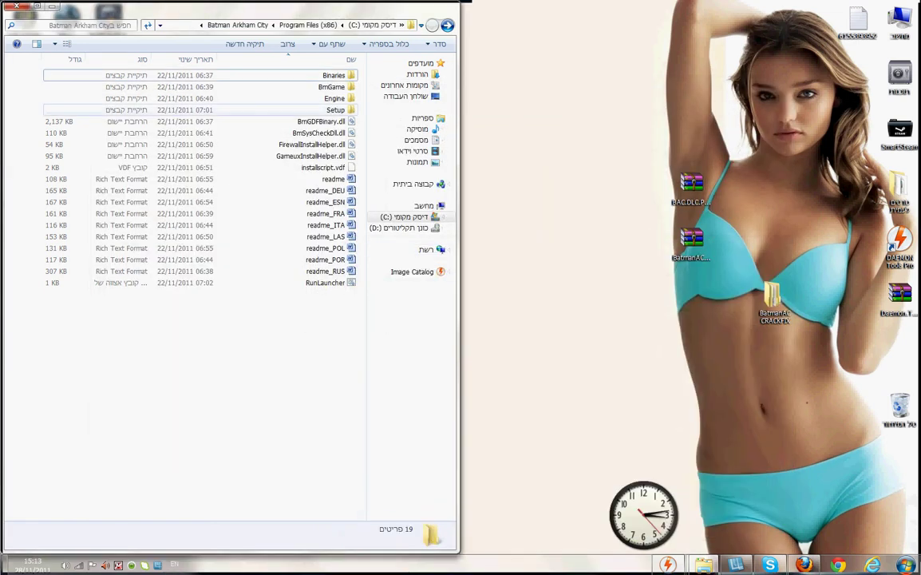
Step: Run DXSETUP from the game's Setup\DXRedist folder, accept the license agreement and start the DirectX installation
{"action": "double_click", "coordinate": [336, 111]}
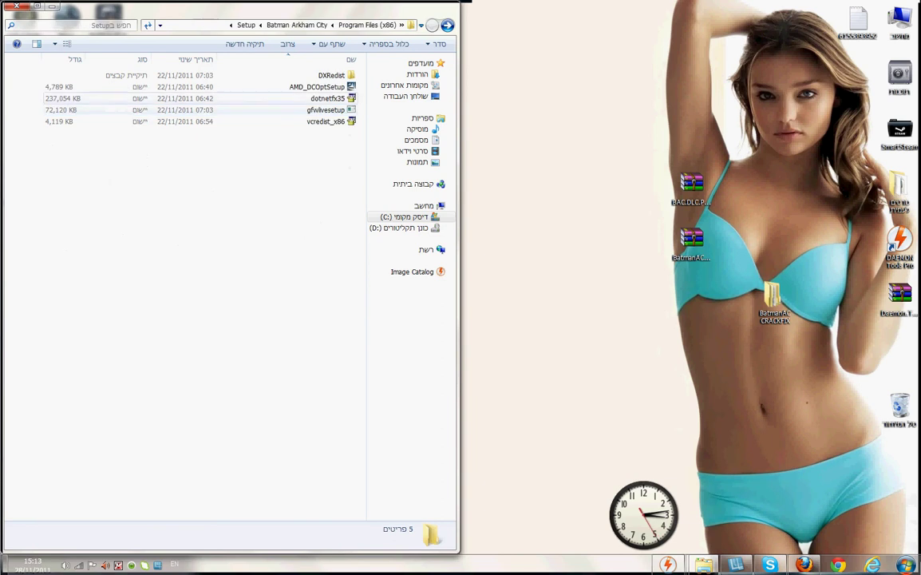
{"action": "key", "text": "Down"}
{"action": "key", "text": "Return"}
{"action": "scroll", "coordinate": [184, 295], "scroll_direction": "down", "scroll_amount": 4}
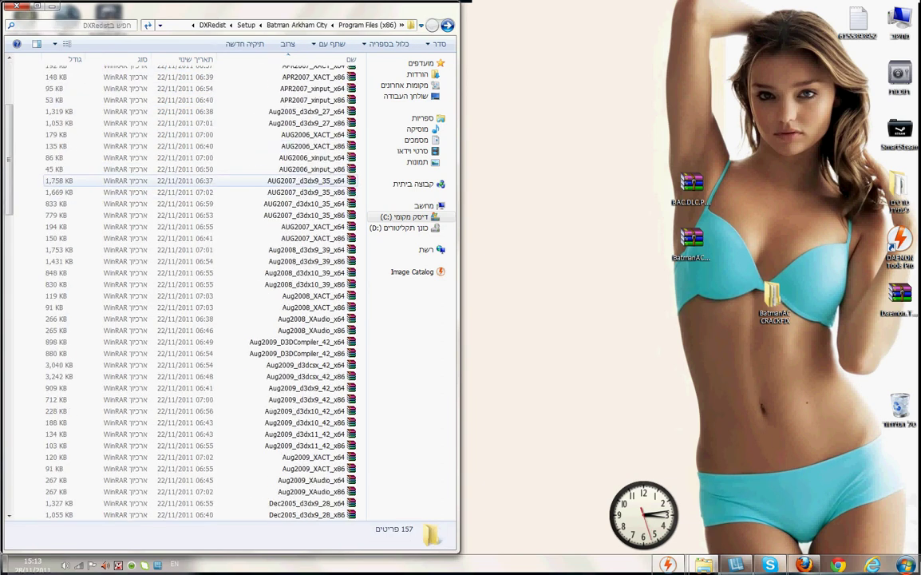
{"action": "scroll", "coordinate": [223, 181], "scroll_direction": "down", "scroll_amount": 11}
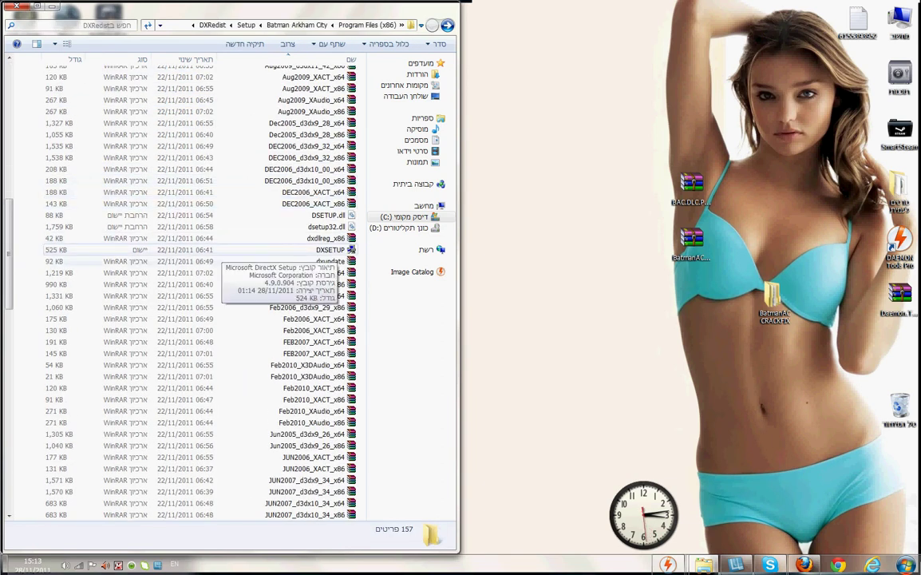
{"action": "double_click", "coordinate": [240, 250]}
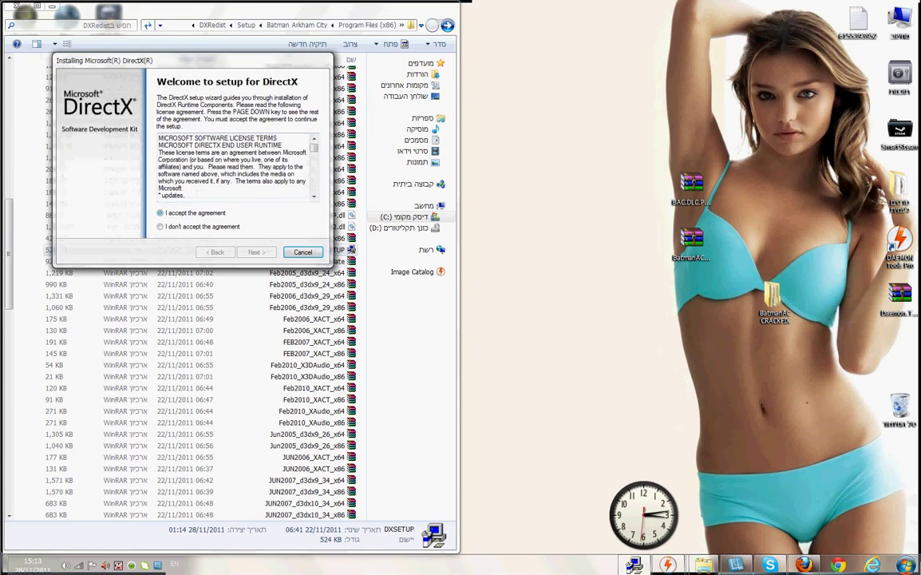
{"action": "left_click", "coordinate": [257, 252]}
{"action": "left_click", "coordinate": [256, 252]}
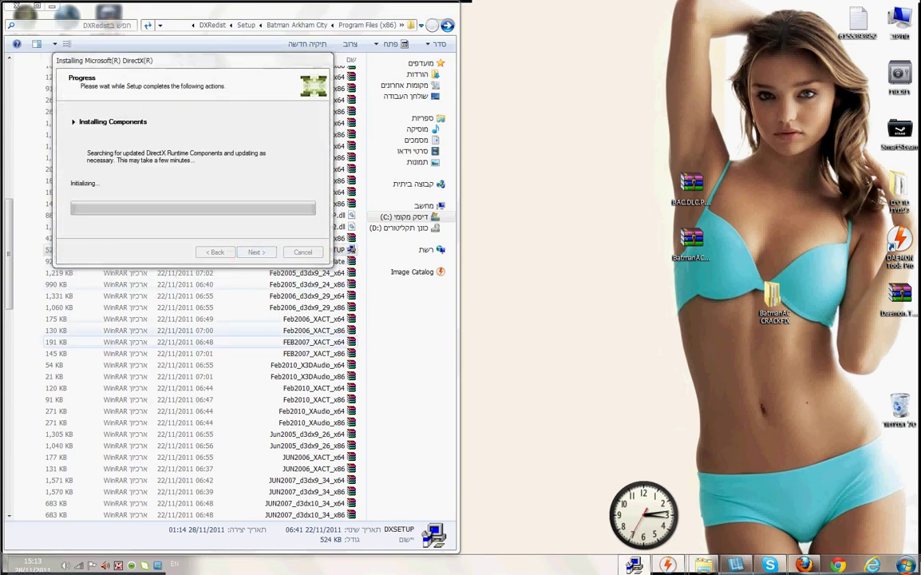
Step: Return to the game's Setup folder and launch the dotnetfx35 installer
{"action": "left_click", "coordinate": [260, 343]}
{"action": "key", "text": "alt+Left"}
{"action": "left_click", "coordinate": [276, 88]}
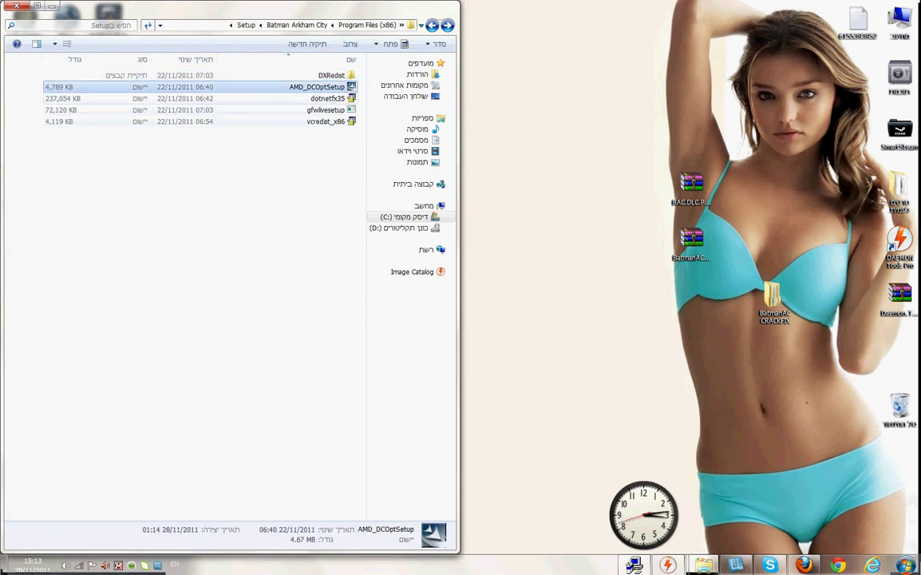
{"action": "double_click", "coordinate": [327, 98]}
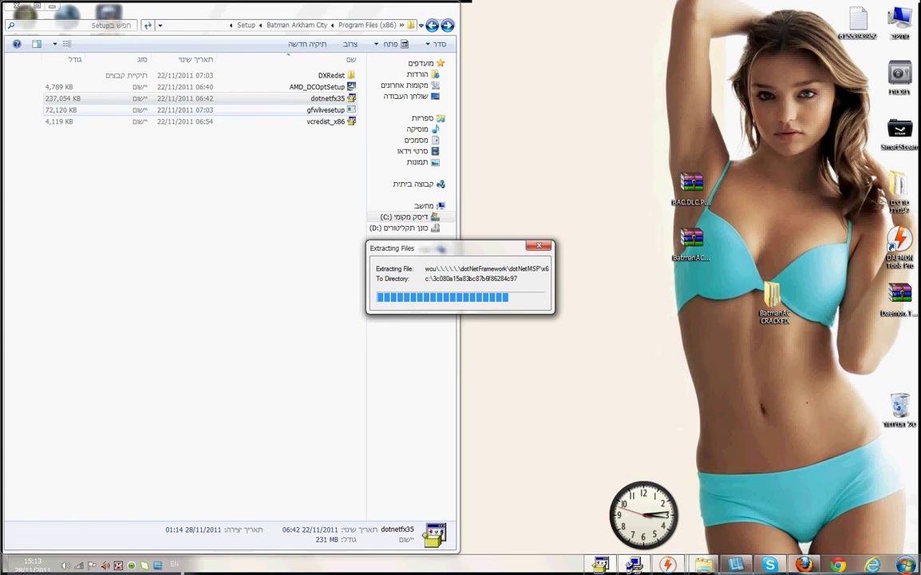
{"action": "left_click", "coordinate": [263, 184]}
Step: Repair Microsoft Visual C++ 2008 Redistributable with vcredist_x86 and install Games for Windows - LIVE with gfwlivesetup, closing both installers
{"action": "double_click", "coordinate": [326, 121]}
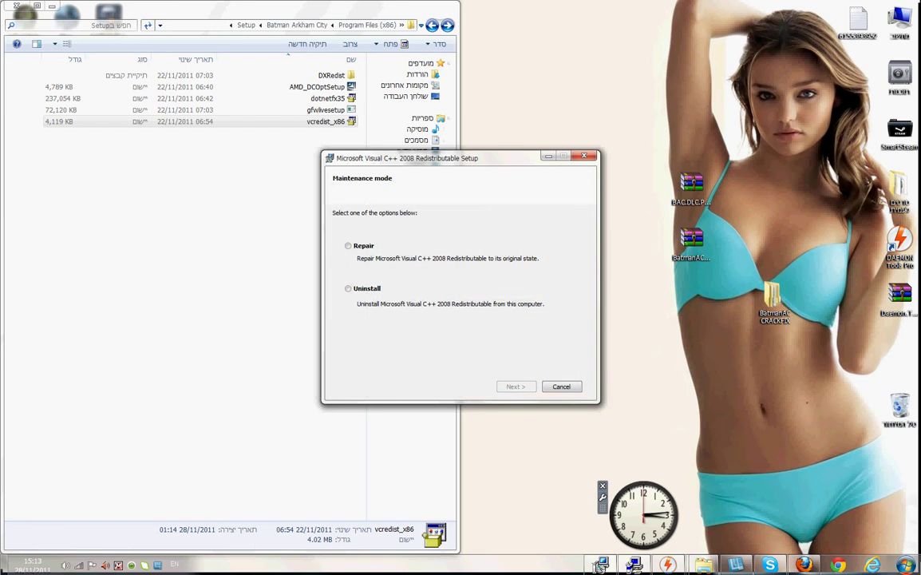
{"action": "left_click", "coordinate": [517, 387]}
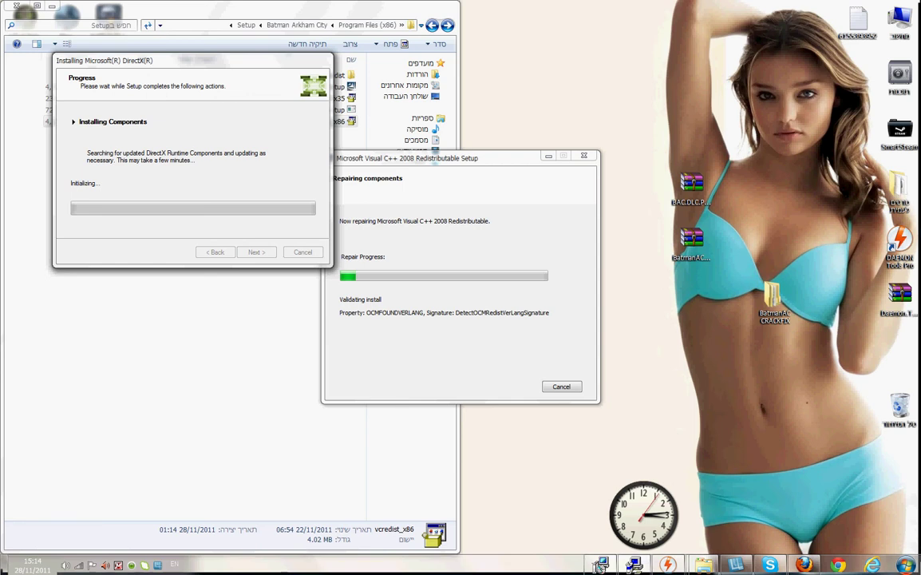
{"action": "left_click", "coordinate": [341, 110]}
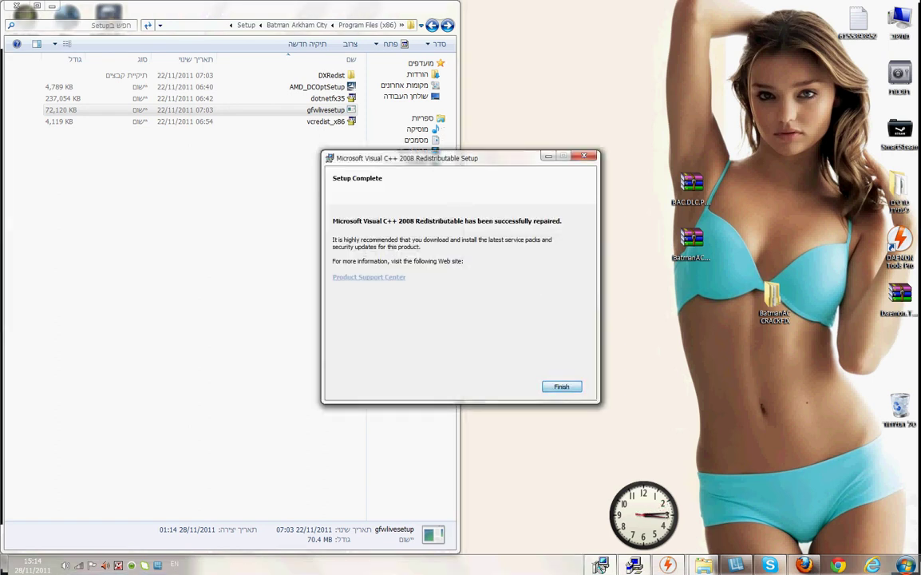
{"action": "key", "text": "Return"}
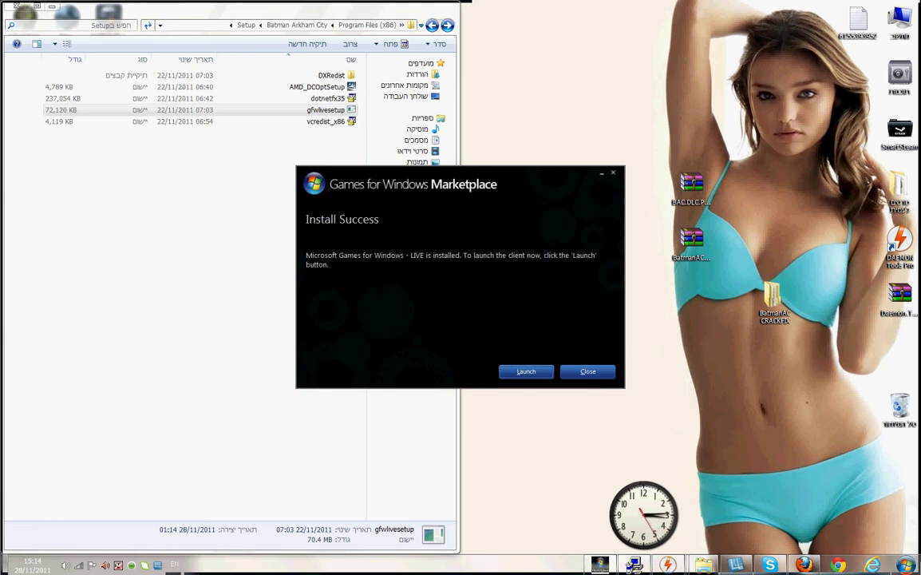
{"action": "left_click", "coordinate": [588, 371]}
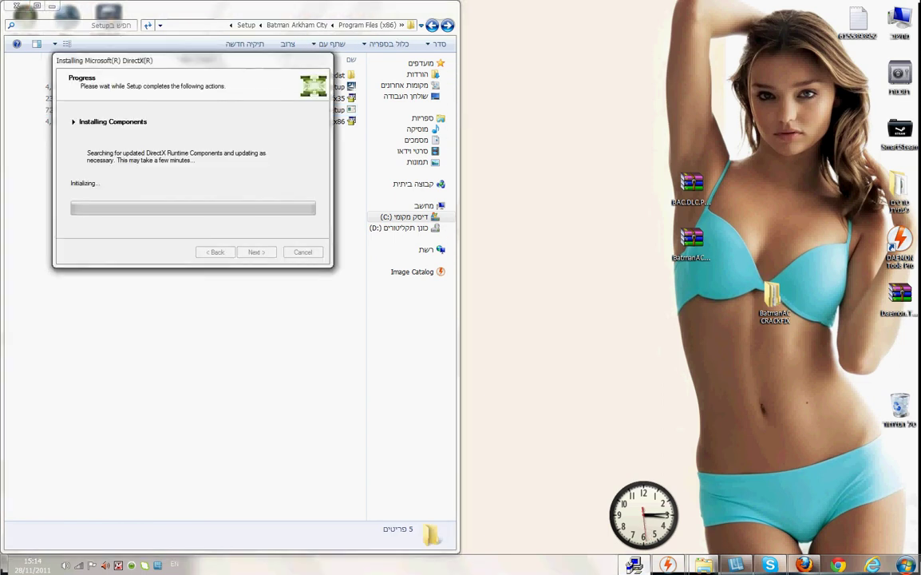
{"action": "left_click", "coordinate": [240, 343]}
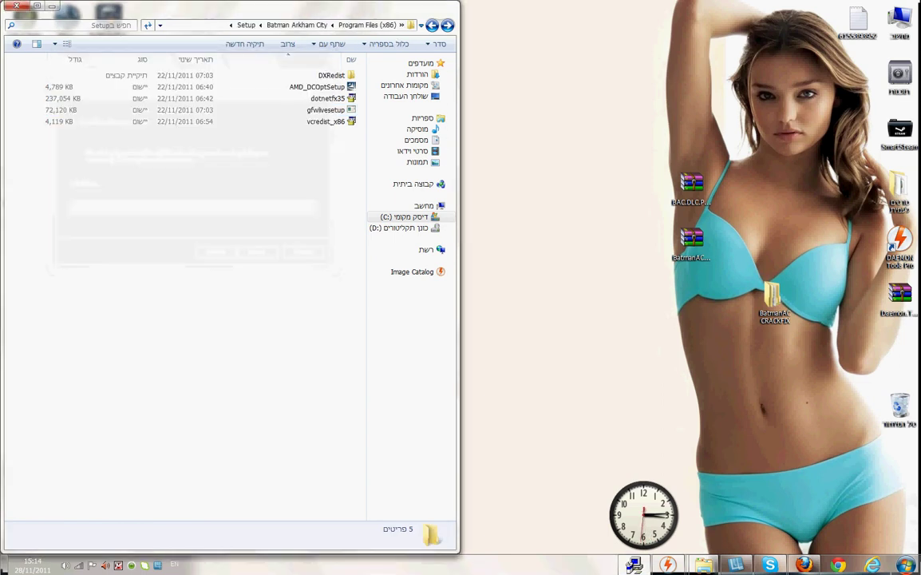
Step: Return to the Batman Arkham City folder and open its Binaries\Win32 subfolder
{"action": "key", "text": "BackSpace"}
{"action": "key", "text": "Up"}
{"action": "key", "text": "Up"}
{"action": "key", "text": "Up"}
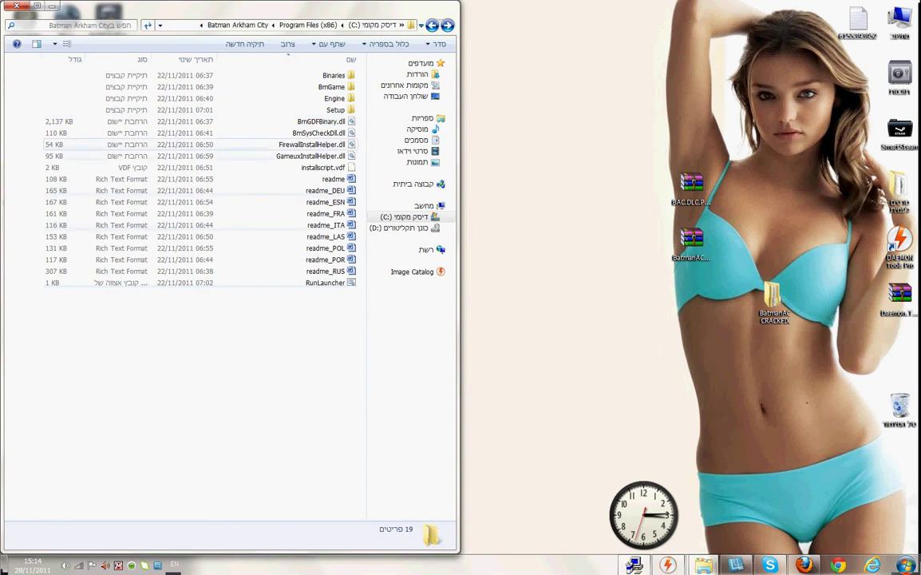
{"action": "key", "text": "Return"}
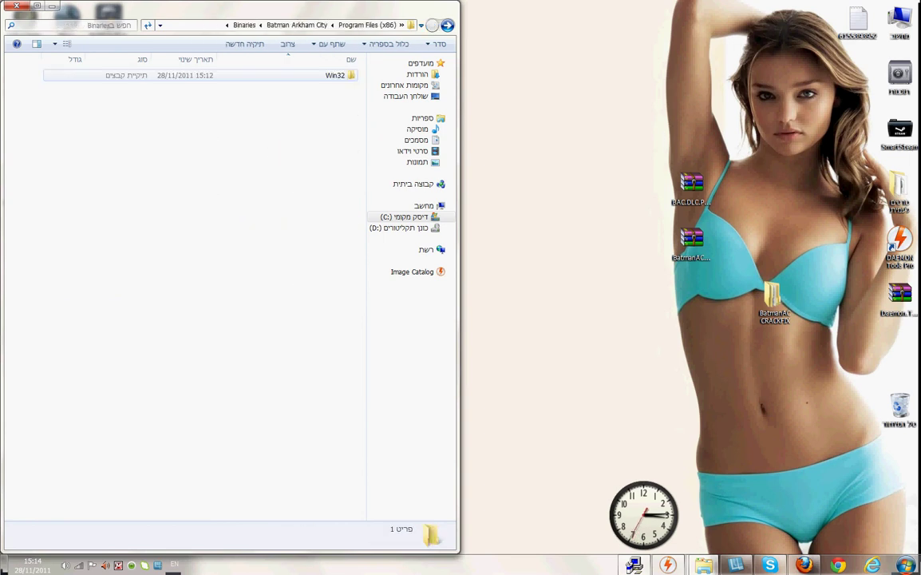
{"action": "key", "text": "Return"}
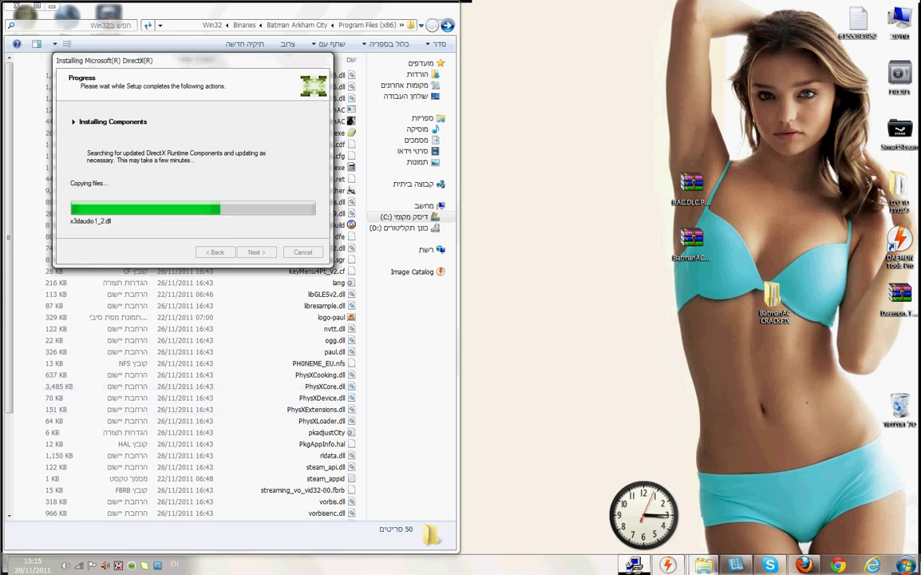
Step: Run dxdiag, inspect the display adapter information, and close the DirectX diagnostic tool
{"action": "key", "text": "super"}
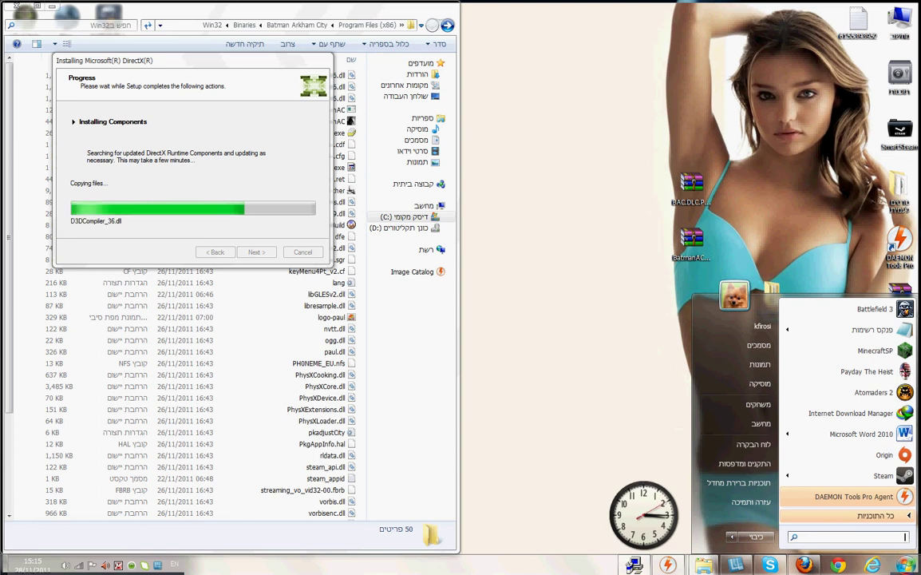
{"action": "type", "text": "dxdia"}
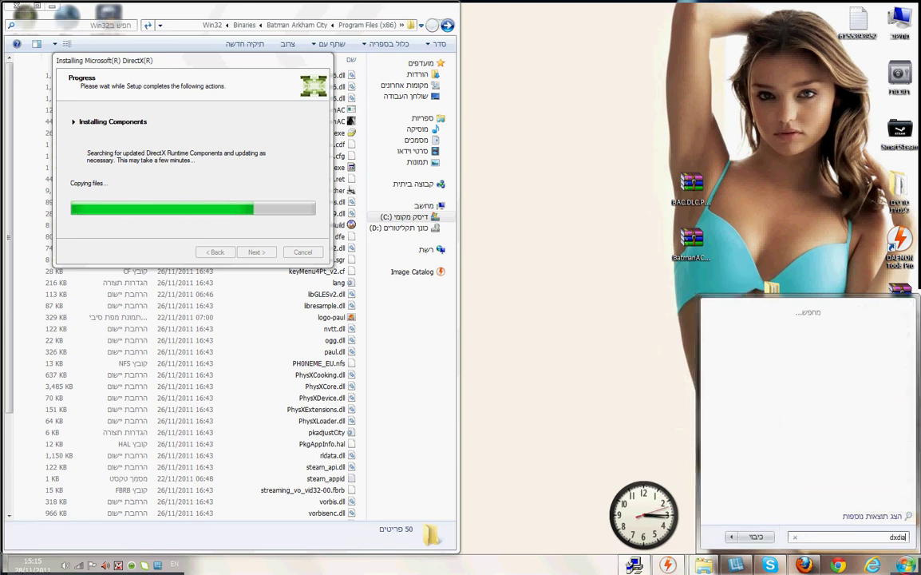
{"action": "type", "text": "g"}
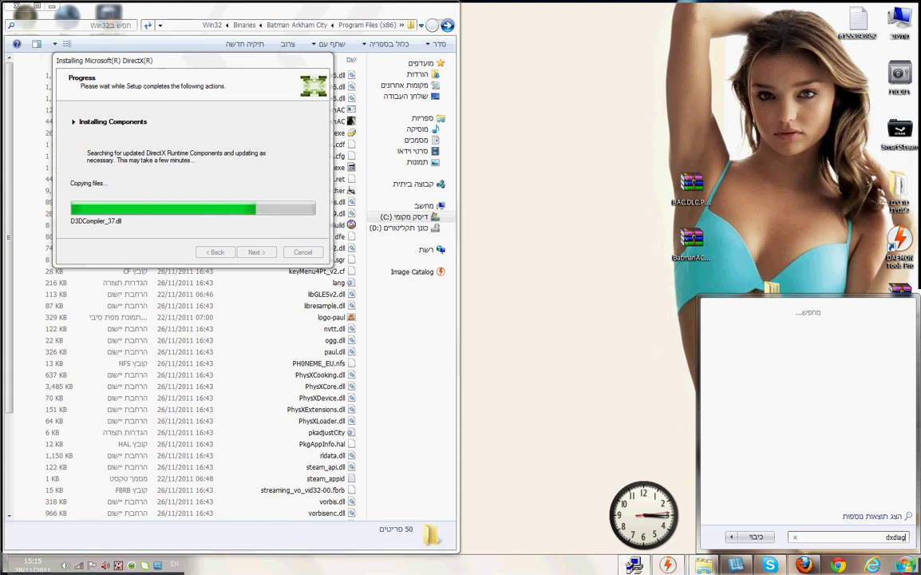
{"action": "key", "text": "Return"}
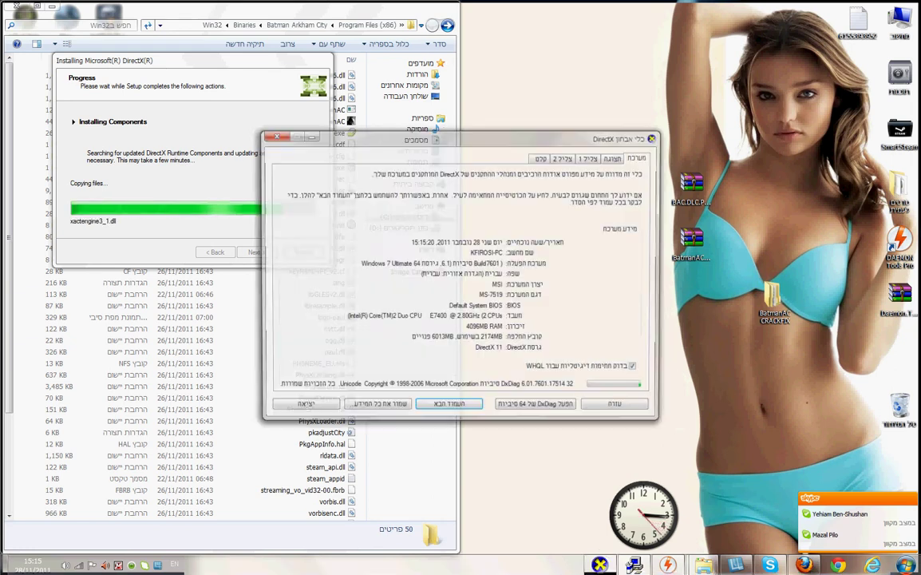
{"action": "left_click_drag", "start_coordinate": [459, 136], "coordinate": [464, 169]}
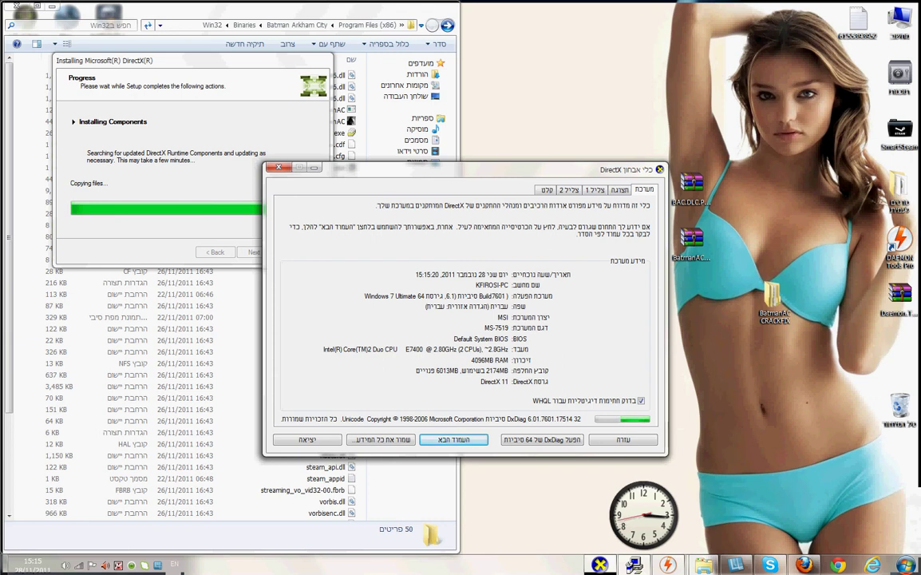
{"action": "left_click", "coordinate": [621, 190]}
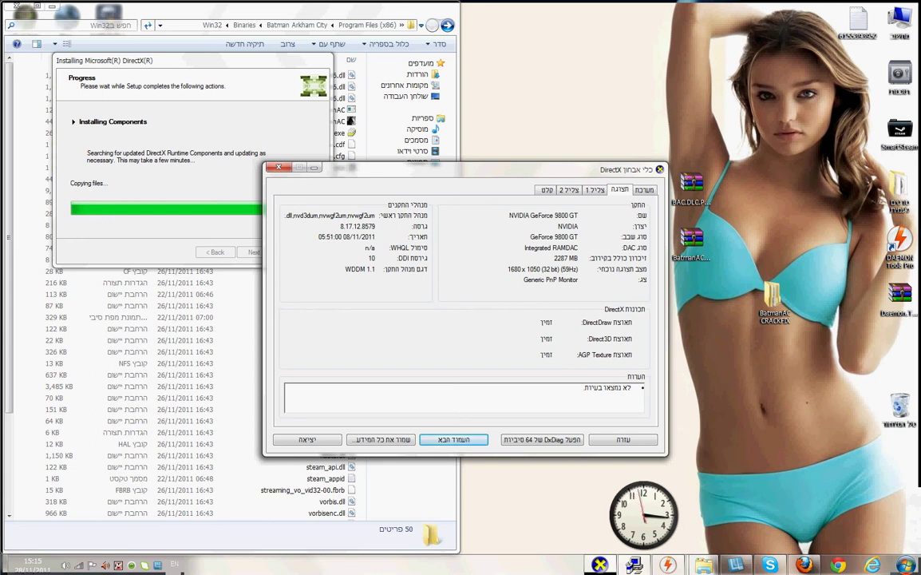
{"action": "left_click_drag", "start_coordinate": [466, 169], "coordinate": [550, 173]}
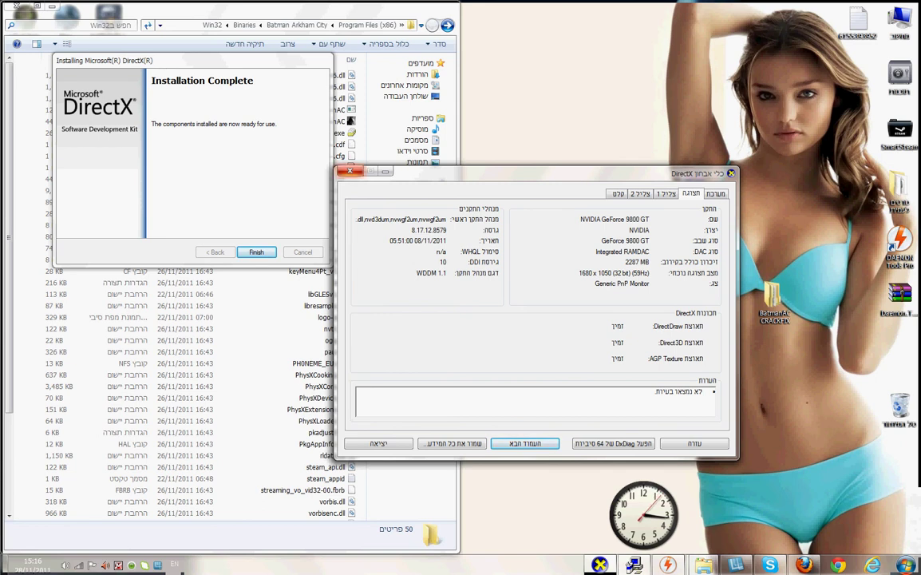
{"action": "left_click", "coordinate": [349, 171]}
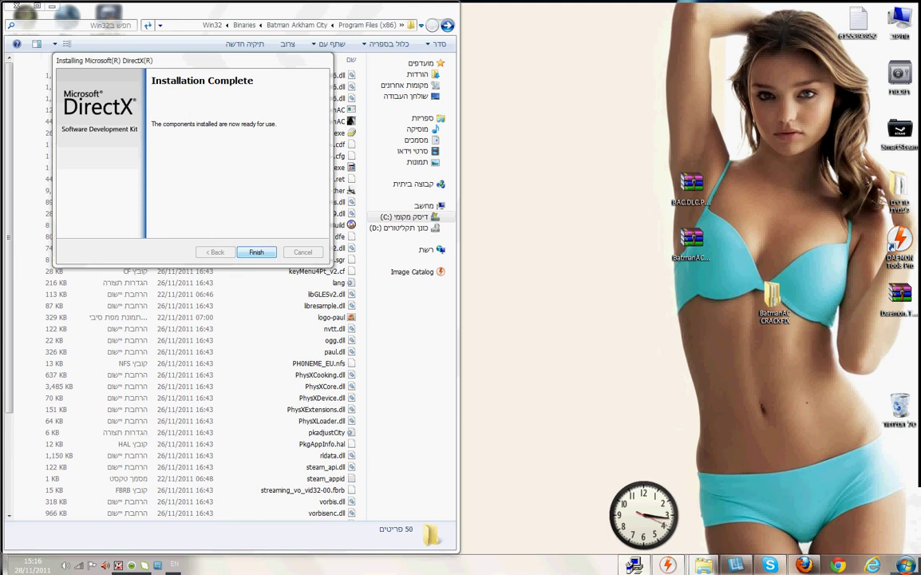
Step: Finish the DirectX installer and create a desktop shortcut to the BatmanAC application in the Win32 folder
{"action": "left_click", "coordinate": [256, 252]}
{"action": "left_click", "coordinate": [264, 214]}
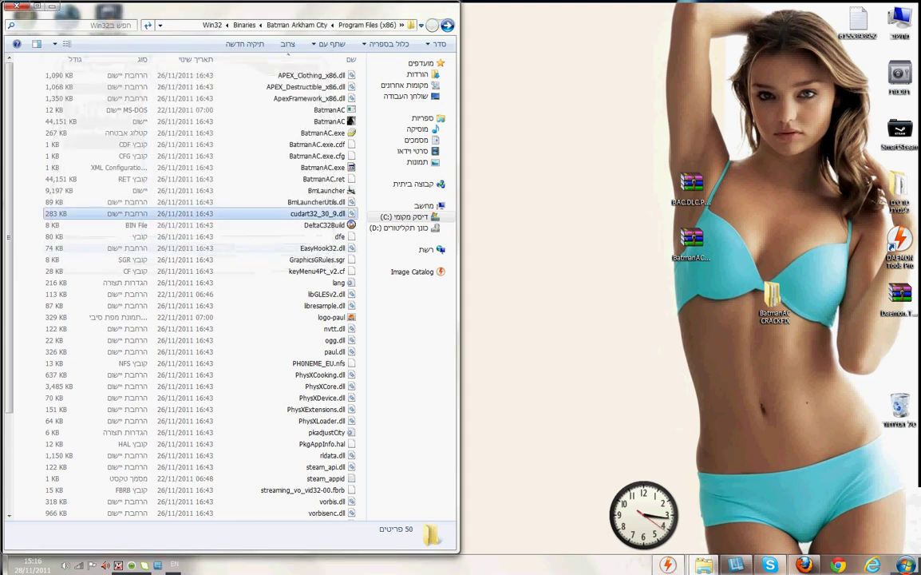
{"action": "left_click", "coordinate": [319, 213]}
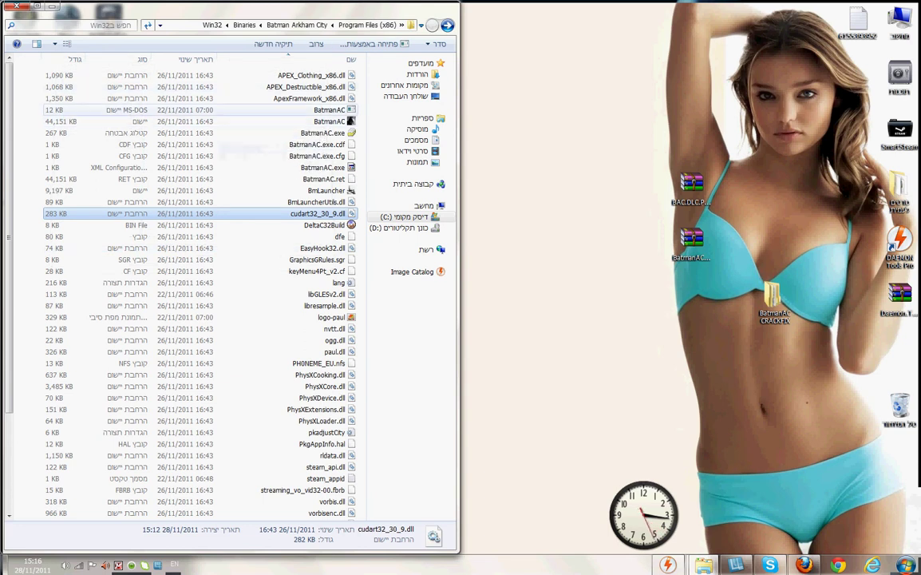
{"action": "left_click", "coordinate": [328, 122]}
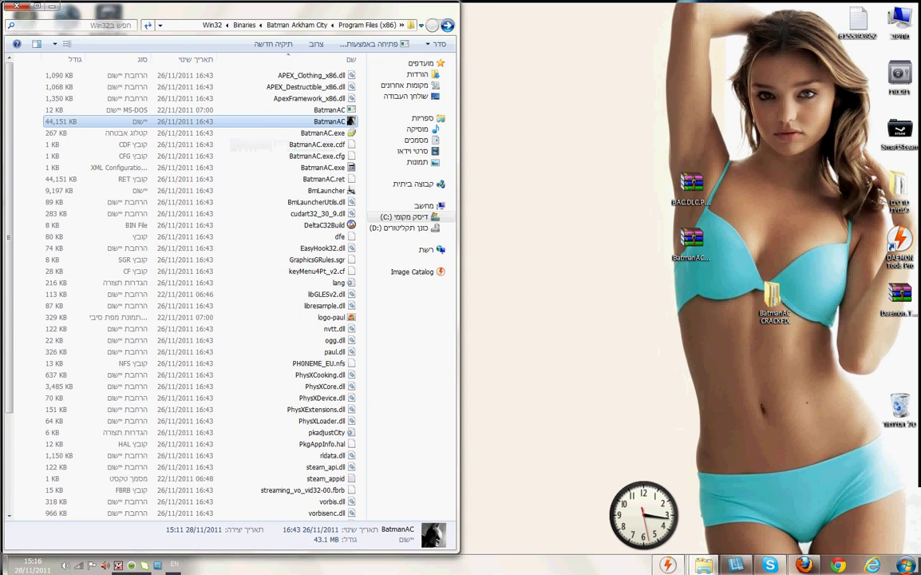
{"action": "right_click", "coordinate": [329, 121]}
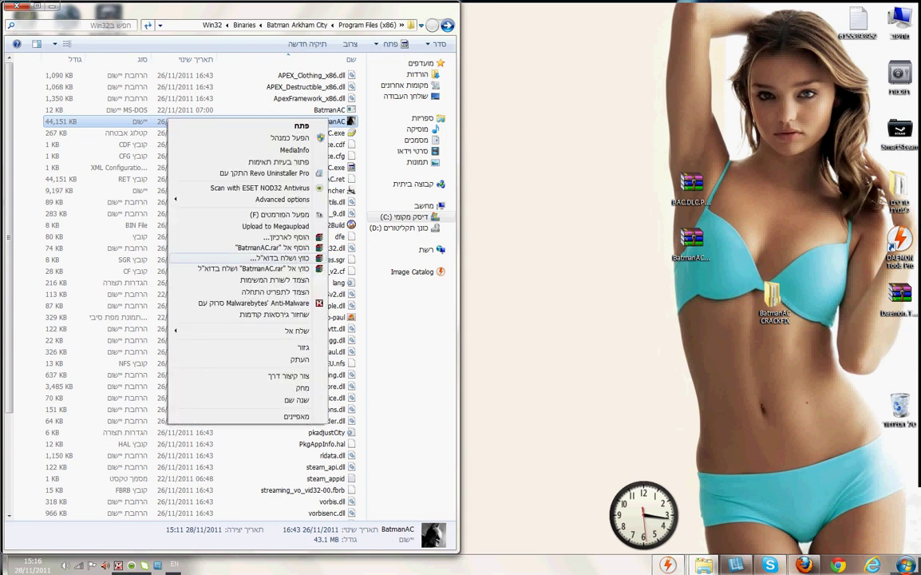
{"action": "mouse_move", "coordinate": [297, 331]}
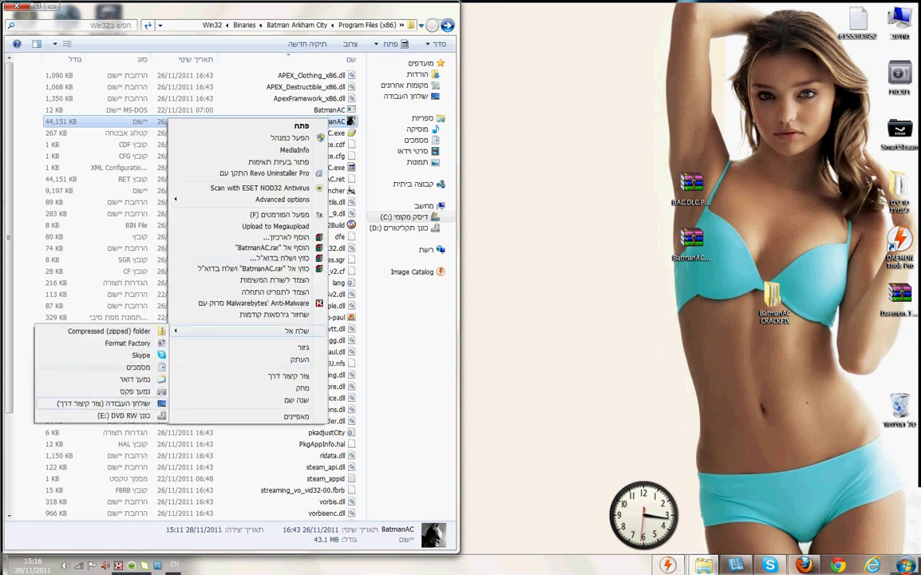
{"action": "left_click", "coordinate": [104, 404]}
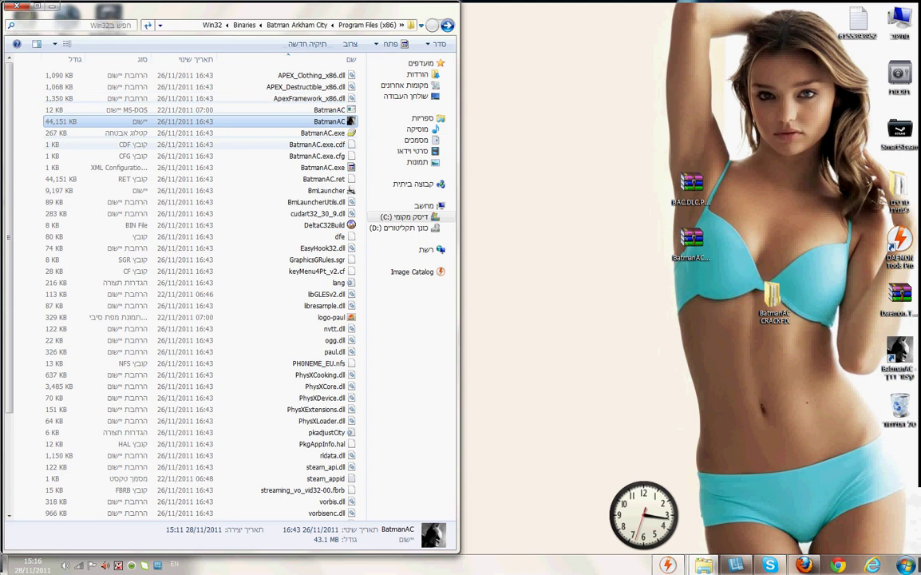
Step: Rename the BatmanAC desktop shortcut to Batman Arkham City, reusing the game folder's name
{"action": "left_click", "coordinate": [296, 25]}
{"action": "left_click", "coordinate": [307, 25]}
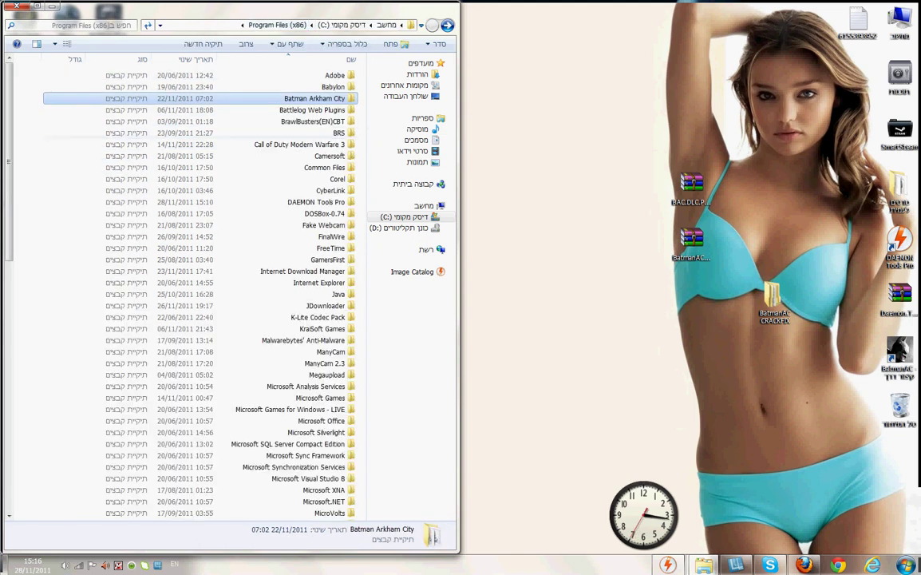
{"action": "key", "text": "F2"}
{"action": "double_click", "coordinate": [249, 98]}
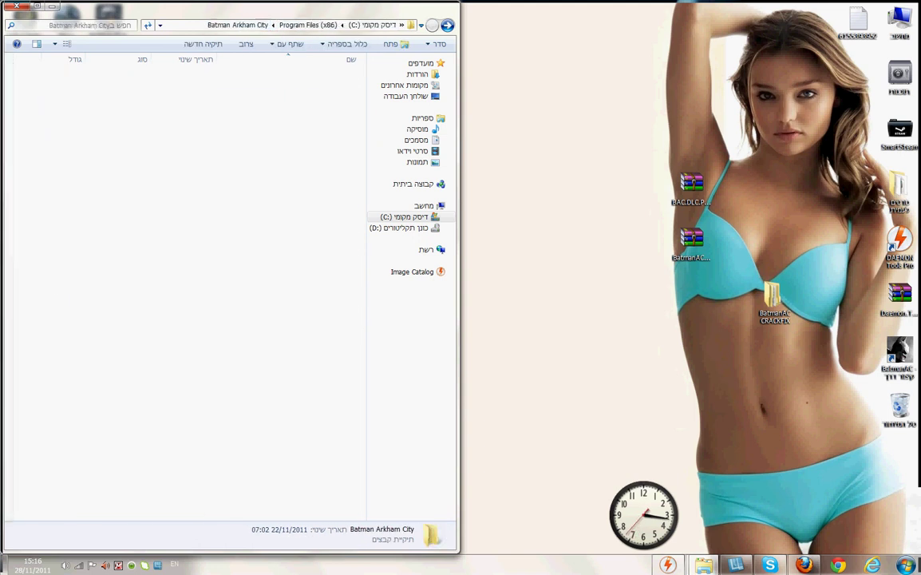
{"action": "left_click", "coordinate": [900, 357]}
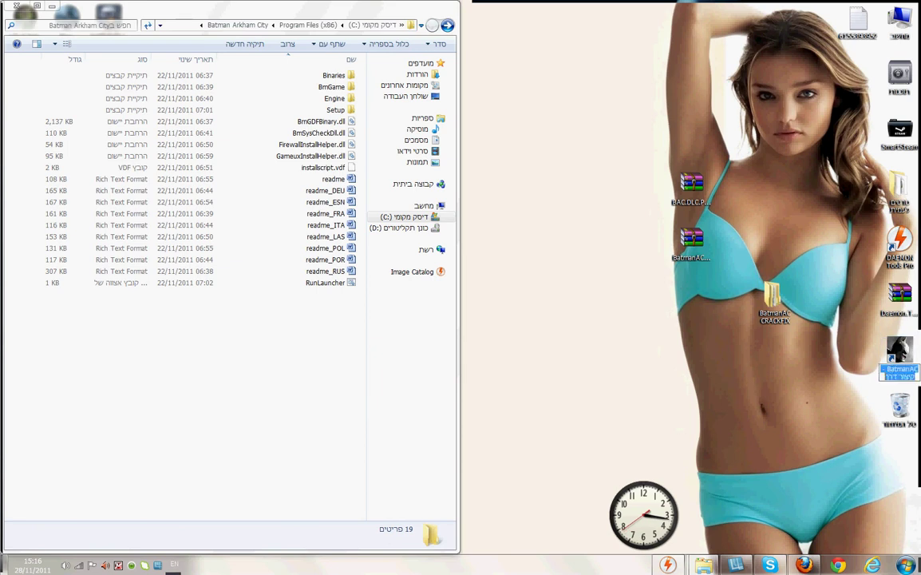
Step: Reopen the game's Binaries\Win32 folder and launch BmLauncher
{"action": "key", "text": "Down"}
{"action": "key", "text": "Return"}
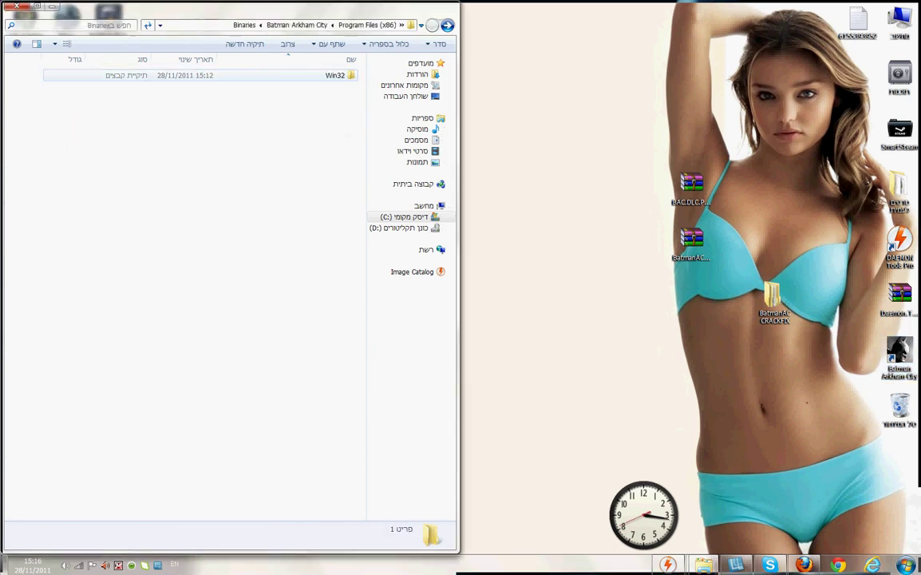
{"action": "key", "text": "Down"}
{"action": "key", "text": "Return"}
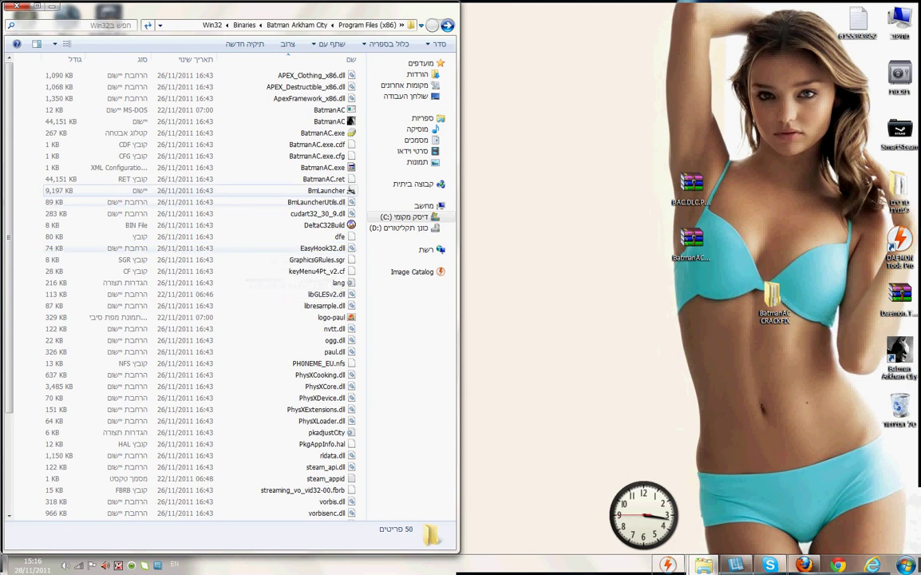
{"action": "left_click", "coordinate": [327, 191]}
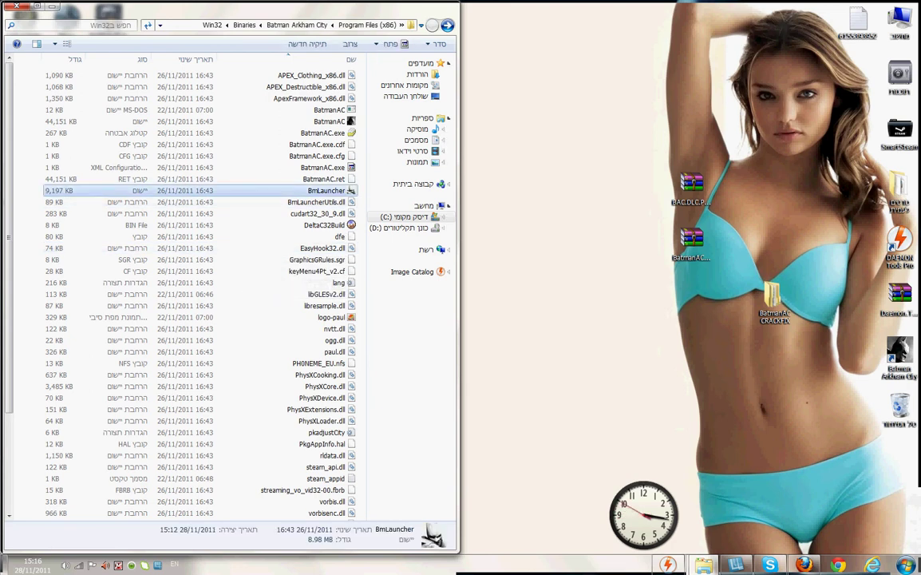
{"action": "key", "text": "Return"}
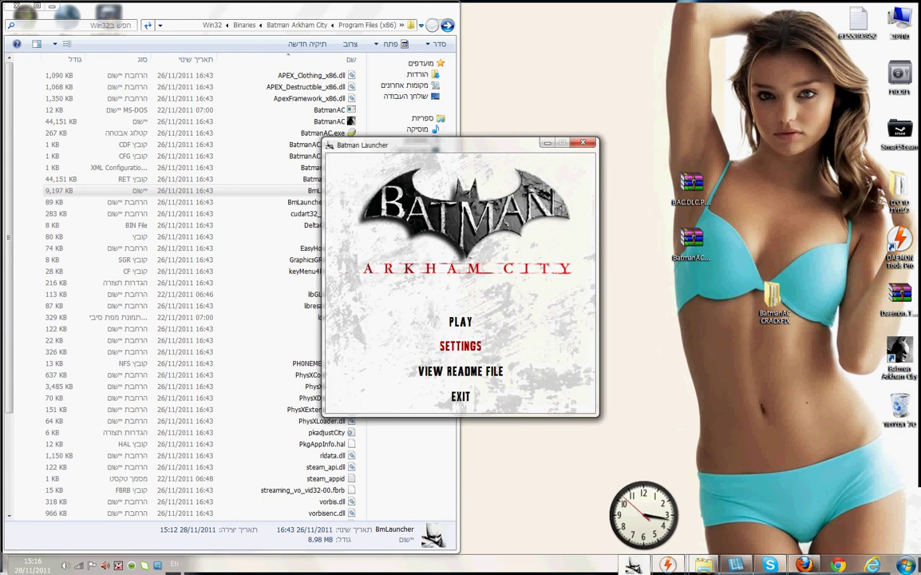
Step: Review and accept the launcher's display settings, then start the game and minimize the Win32 folder window
{"action": "left_click", "coordinate": [461, 346]}
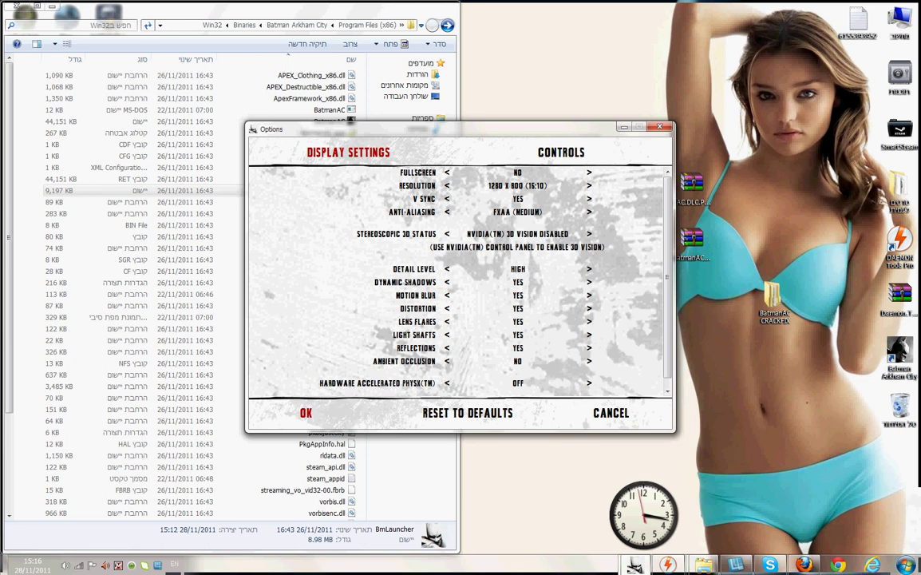
{"action": "left_click", "coordinate": [306, 413]}
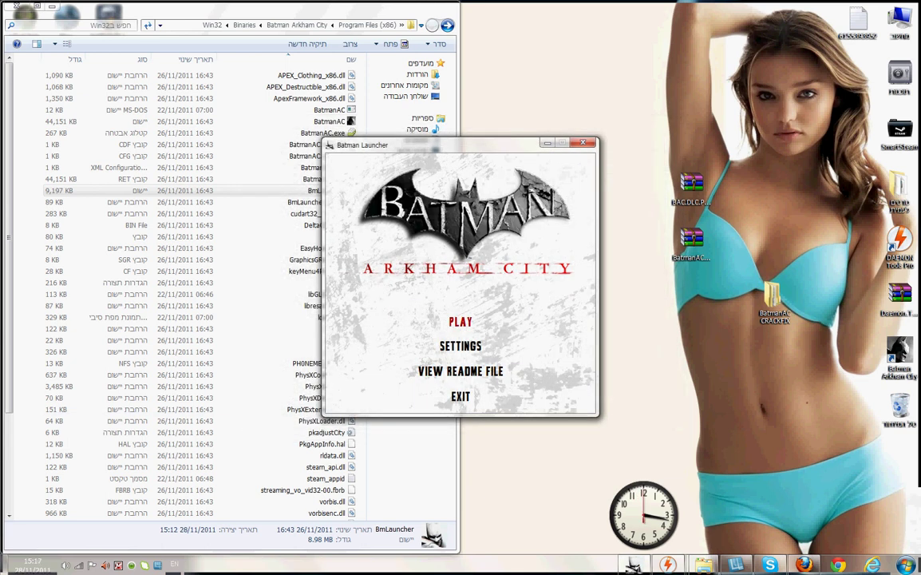
{"action": "left_click", "coordinate": [461, 322]}
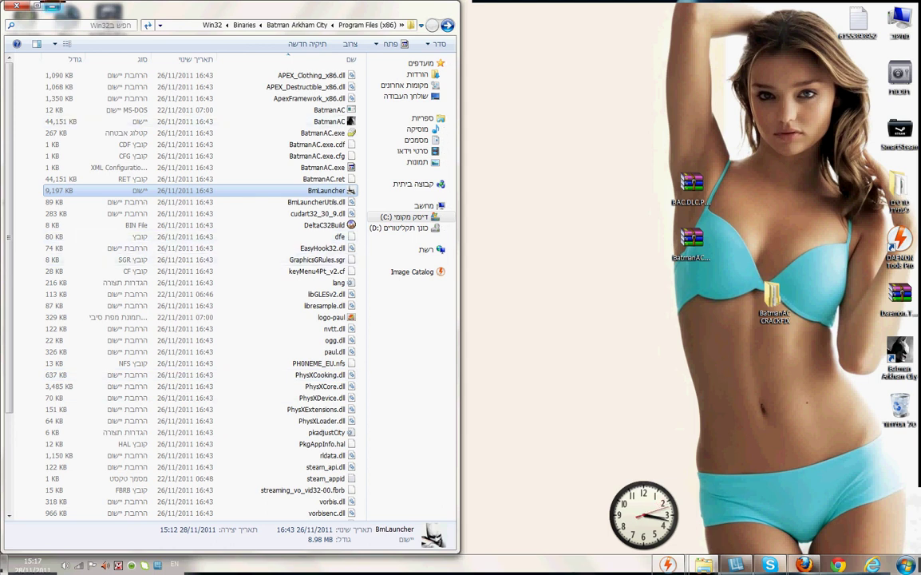
{"action": "left_click", "coordinate": [52, 6]}
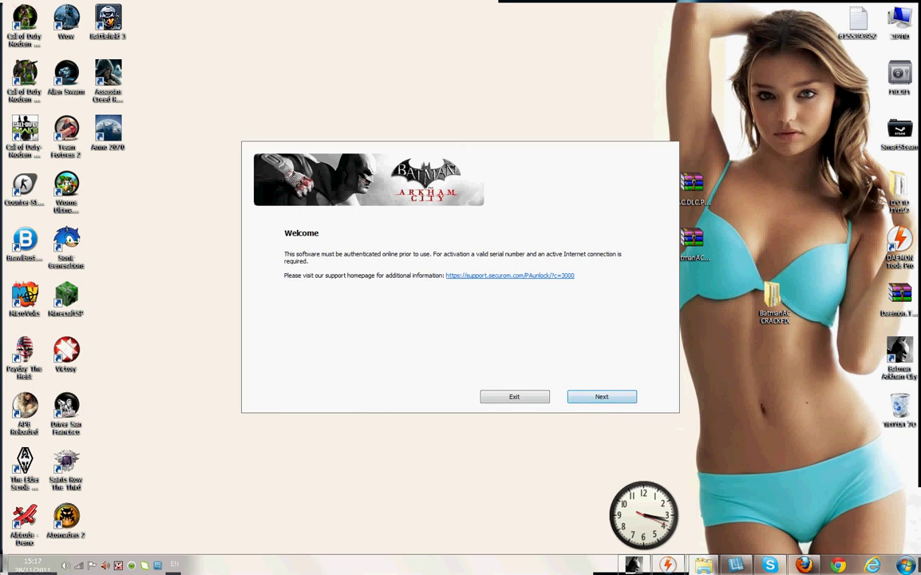
Step: View the activation wizard's serial page and exit, then restore the Win32 folder window and exit the relaunched wizard
{"action": "key", "text": "Return"}
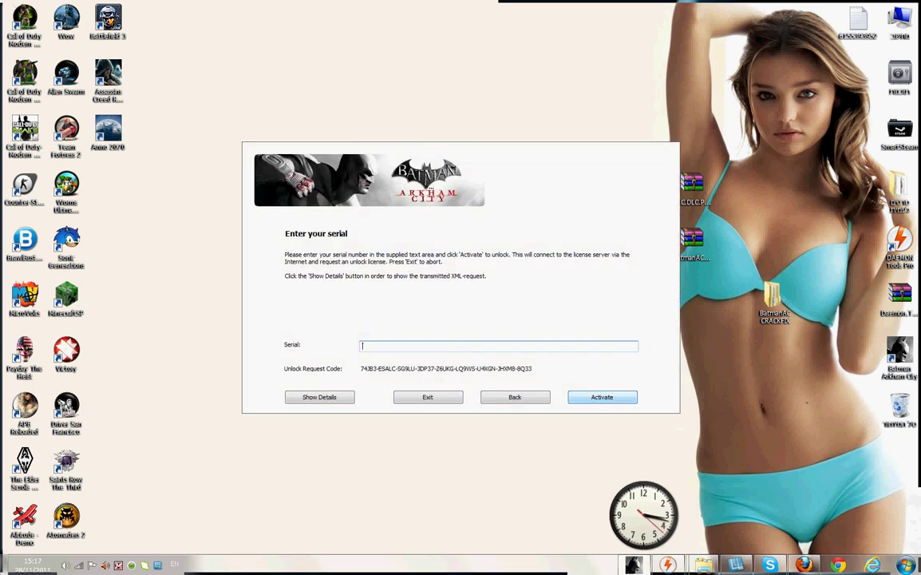
{"action": "left_click", "coordinate": [428, 397]}
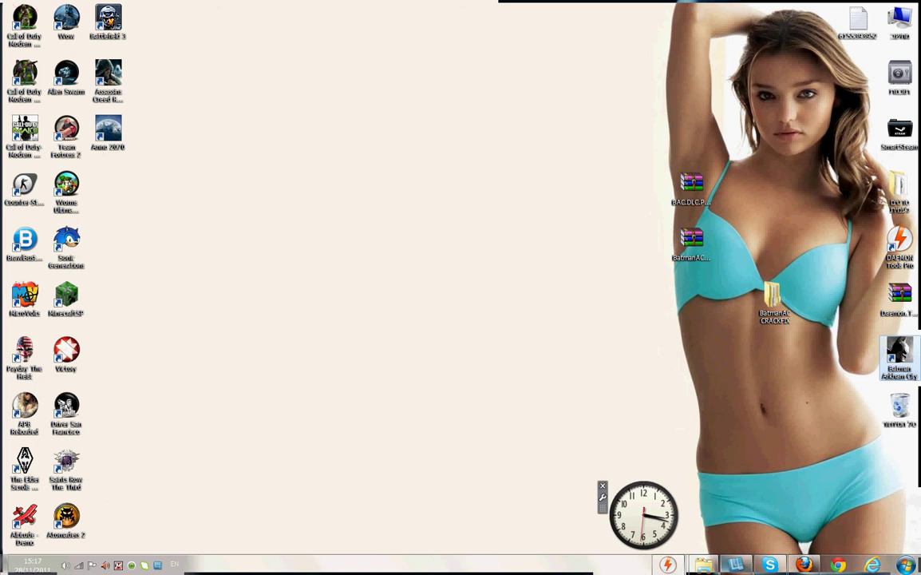
{"action": "mouse_move", "coordinate": [703, 564]}
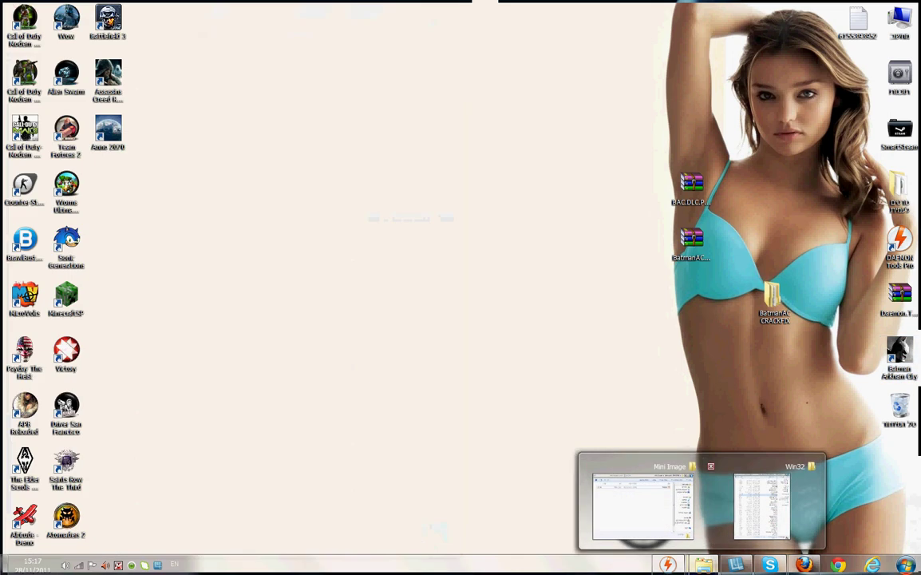
{"action": "left_click", "coordinate": [763, 506]}
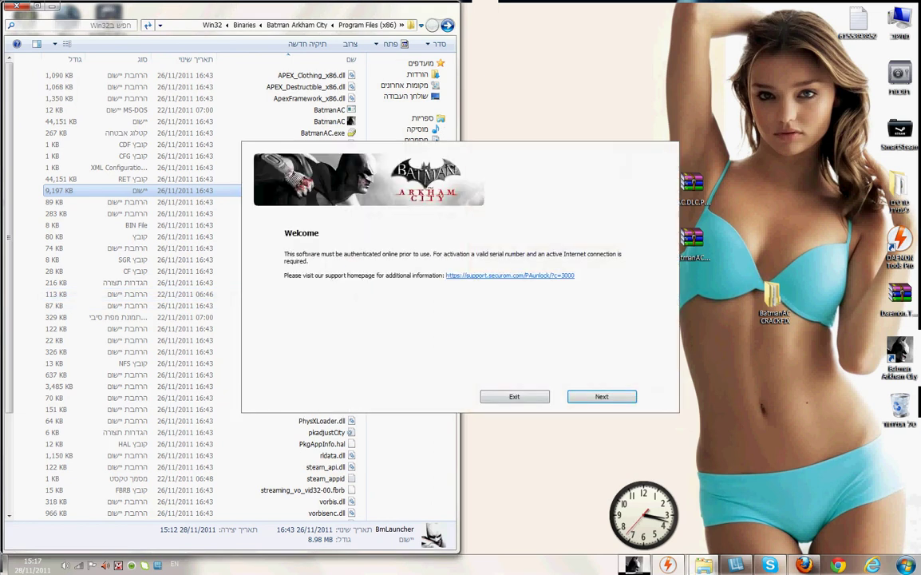
{"action": "left_click", "coordinate": [514, 396]}
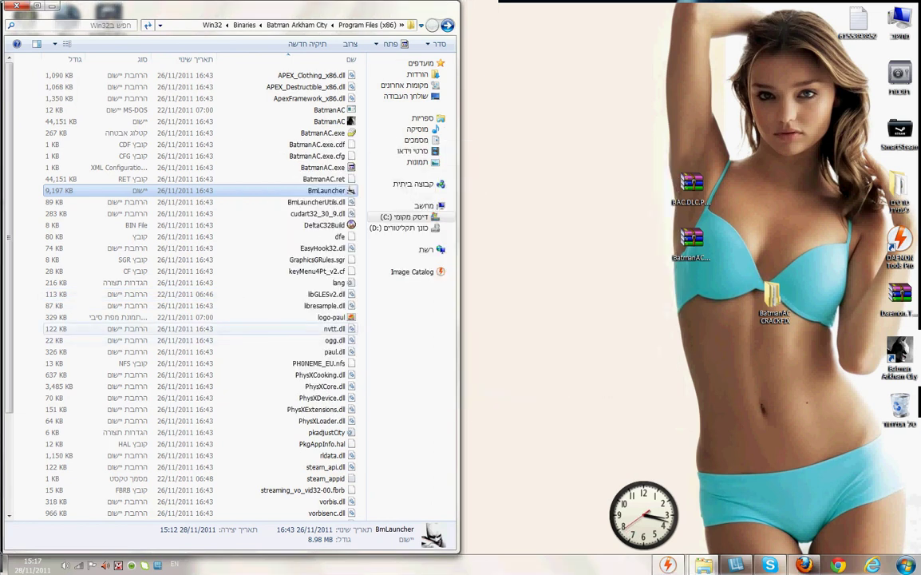
Step: Switch to Firefox to consult the Batman: Arkham City + DLC PACKS - P2P installation instructions
{"action": "left_click", "coordinate": [299, 305]}
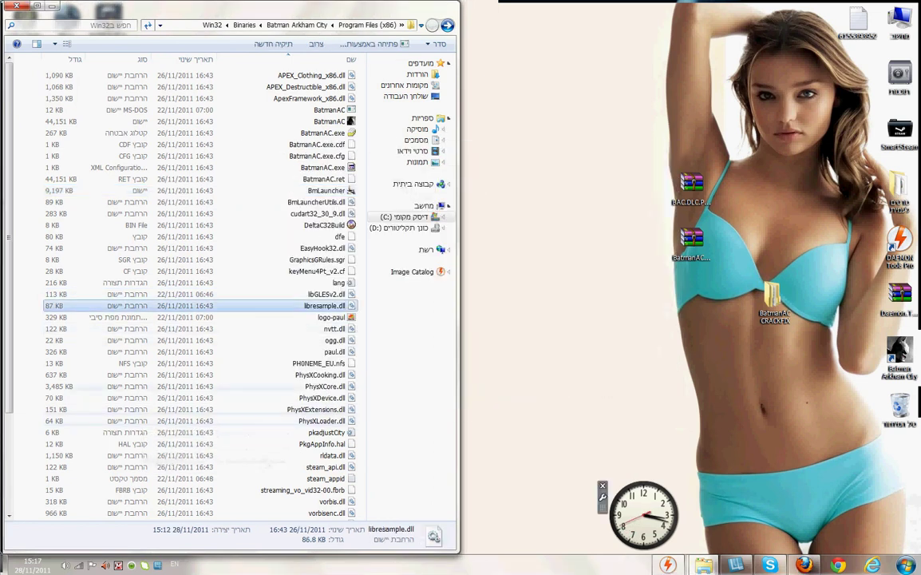
{"action": "left_click", "coordinate": [805, 566]}
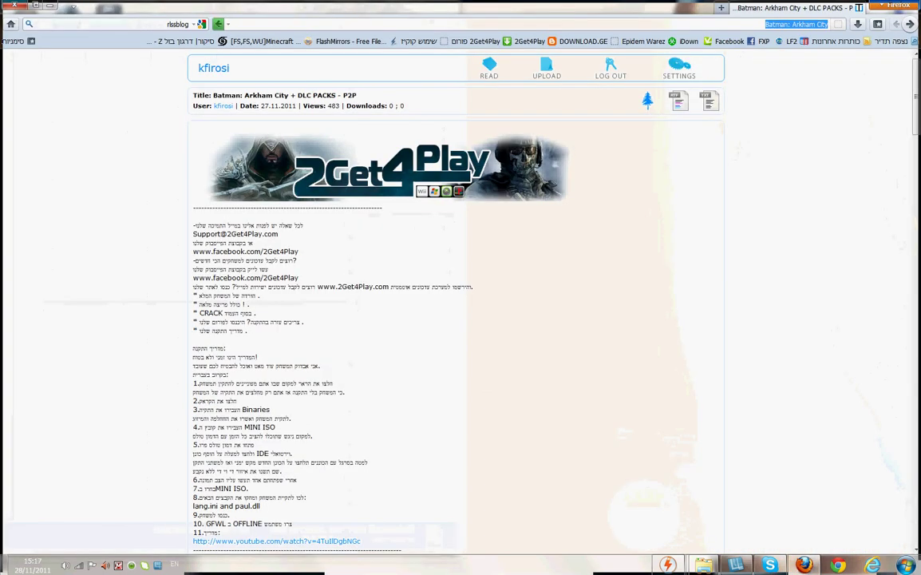
Step: Highlight the files to erase in the installation instructions, then switch to the Win32 folder and delete the lang configuration file
{"action": "scroll", "coordinate": [455, 320], "scroll_direction": "down", "scroll_amount": 4}
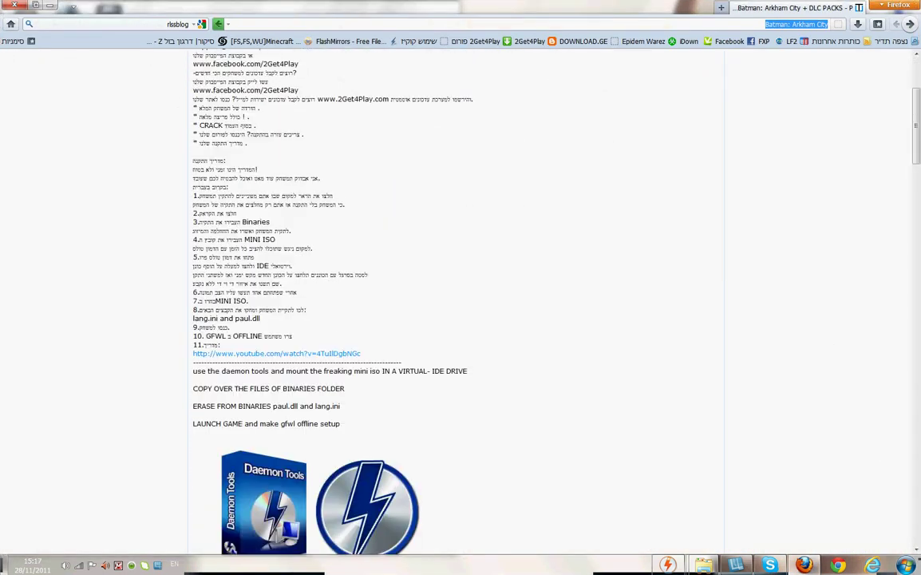
{"action": "left_click_drag", "start_coordinate": [193, 318], "coordinate": [260, 318]}
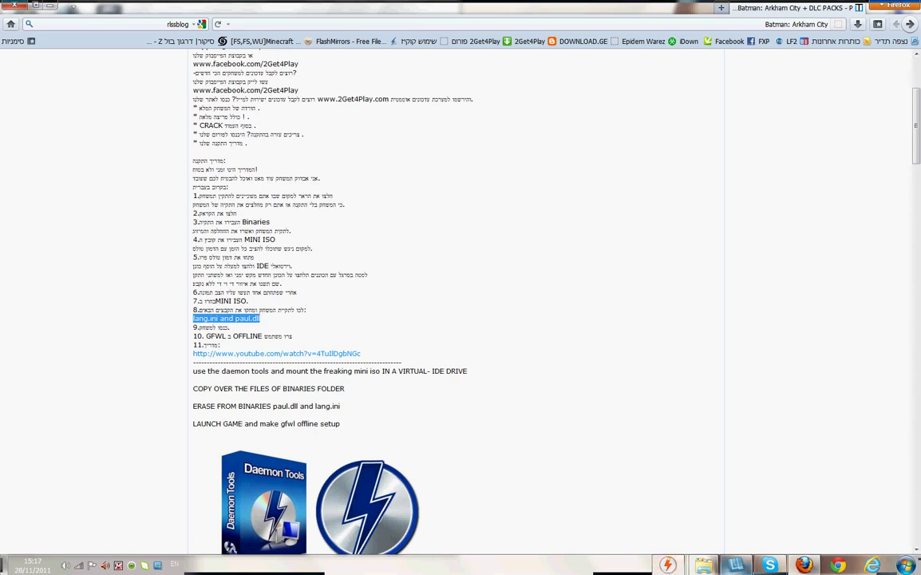
{"action": "left_click", "coordinate": [703, 565]}
{"action": "mouse_move", "coordinate": [643, 503]}
{"action": "left_click", "coordinate": [763, 505]}
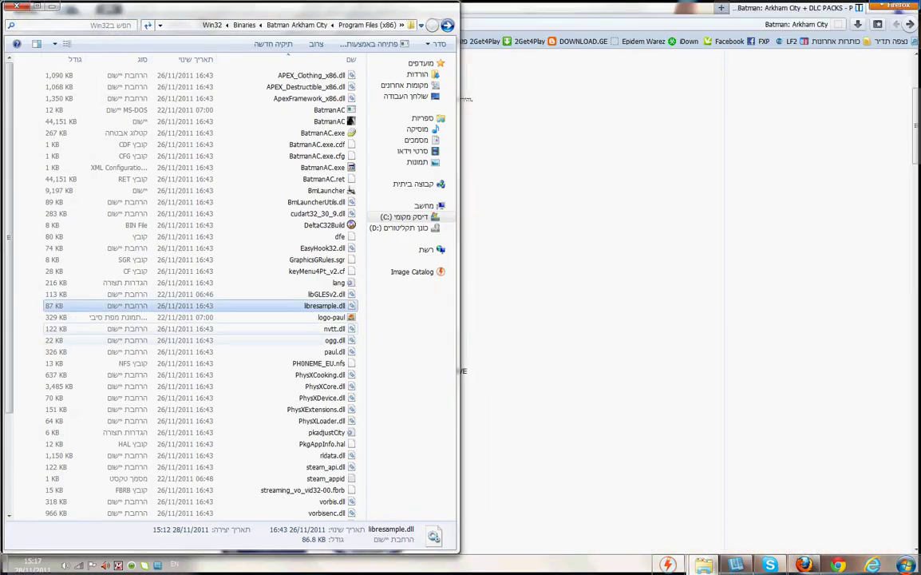
{"action": "key", "text": "Delete"}
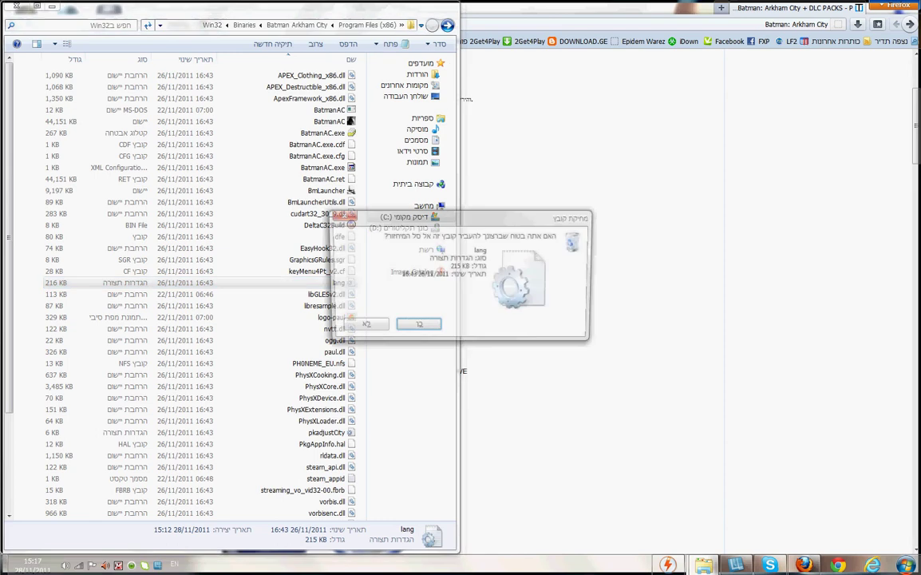
{"action": "key", "text": "Return"}
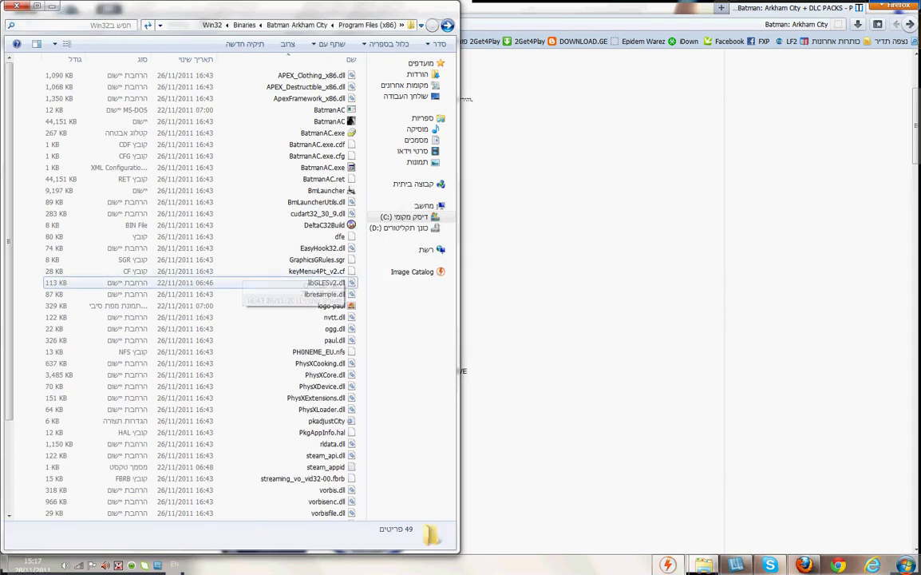
Step: Delete paul.dll from the game's Binaries\Win32 folder
{"action": "left_click", "coordinate": [335, 341]}
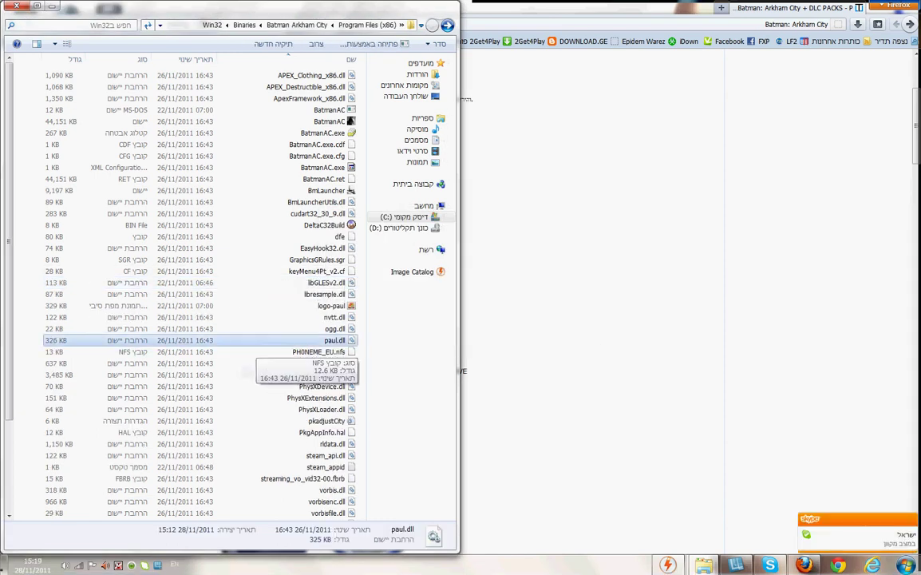
{"action": "key", "text": "Delete"}
{"action": "key", "text": "Return"}
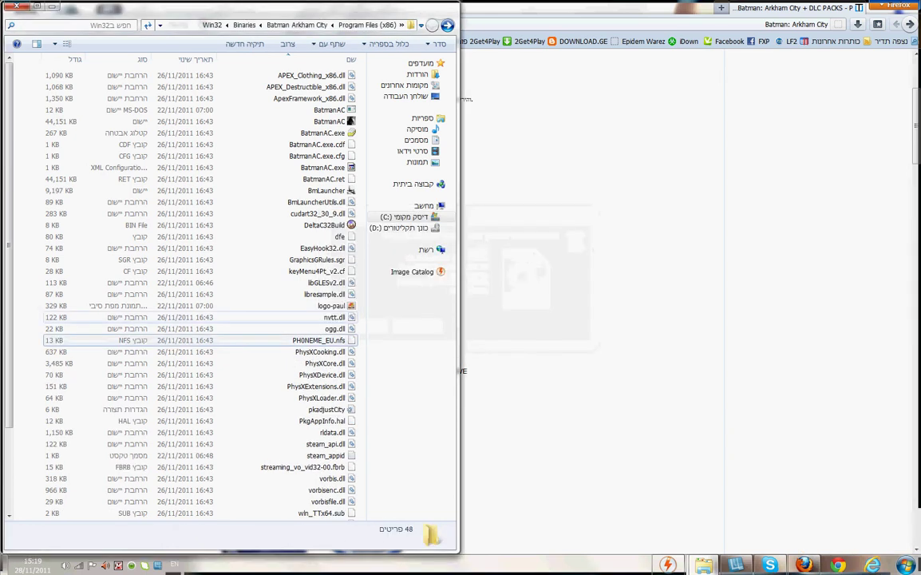
{"action": "scroll", "coordinate": [231, 307], "scroll_direction": "down", "scroll_amount": 2}
{"action": "scroll", "coordinate": [231, 308], "scroll_direction": "up", "scroll_amount": 2}
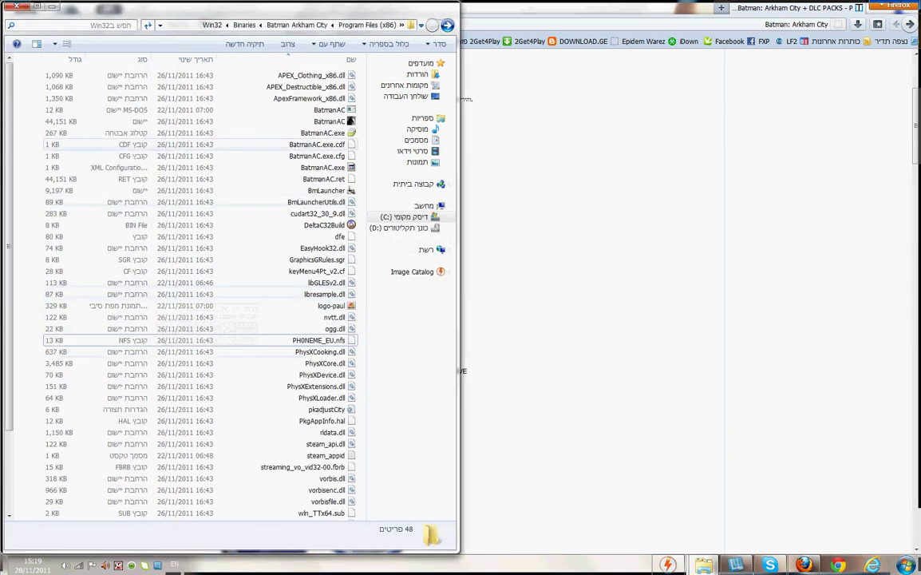
Step: Launch the BatmanAC application from the Win32 folder and minimize the Firefox and folder windows
{"action": "left_click", "coordinate": [329, 121]}
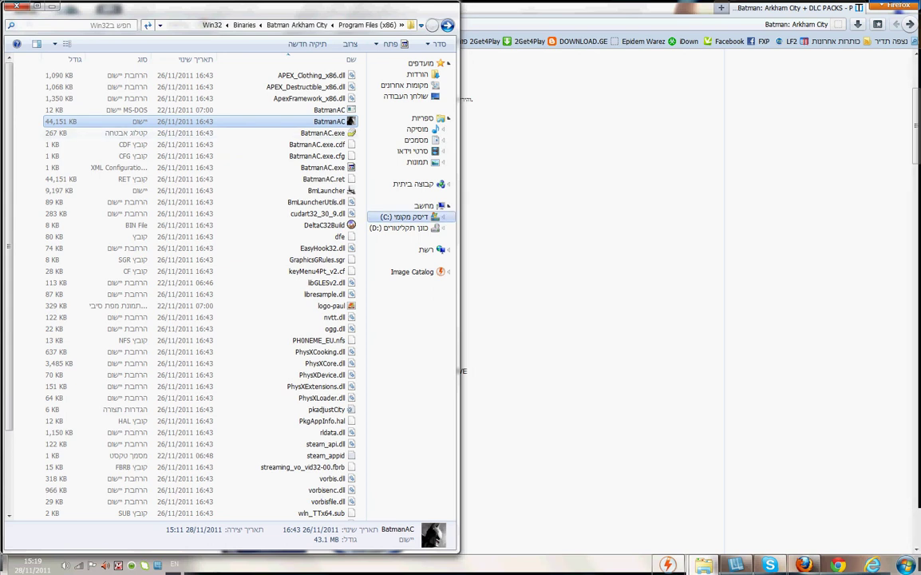
{"action": "left_click_drag", "start_coordinate": [120, 6], "coordinate": [119, 55]}
{"action": "left_click", "coordinate": [51, 6]}
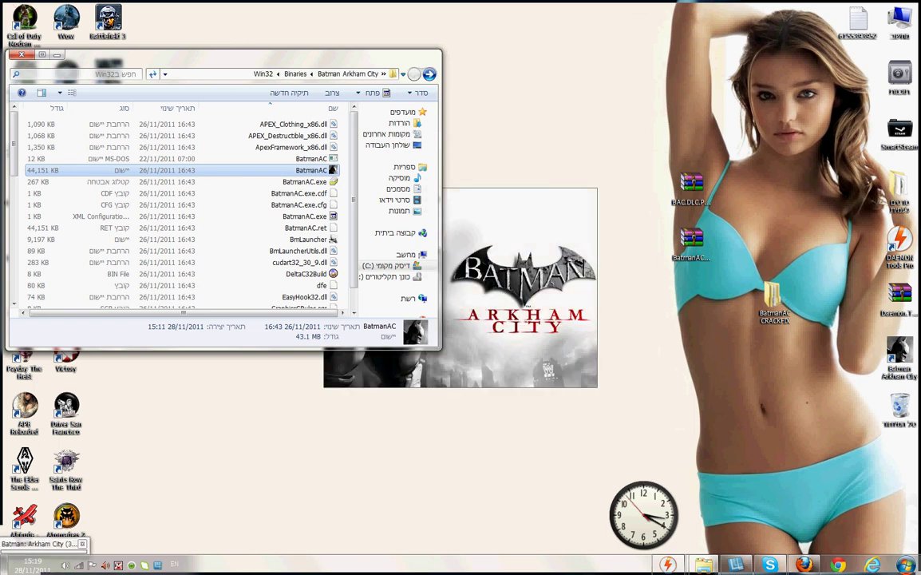
{"action": "key", "text": "super+Down"}
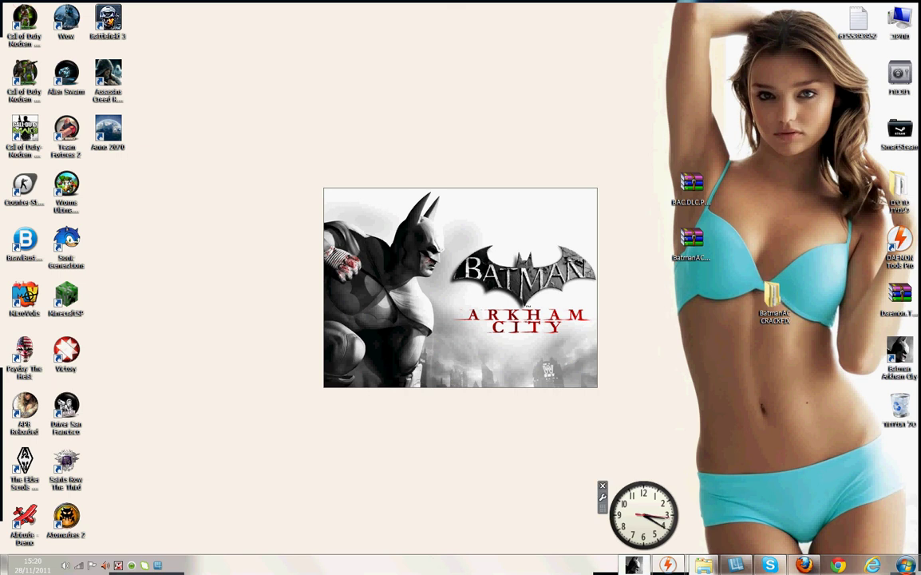
Step: Restore the Win32 folder window, look through its file list including BmLauncher, and put the window away again
{"action": "left_click_drag", "start_coordinate": [216, 111], "coordinate": [336, 188]}
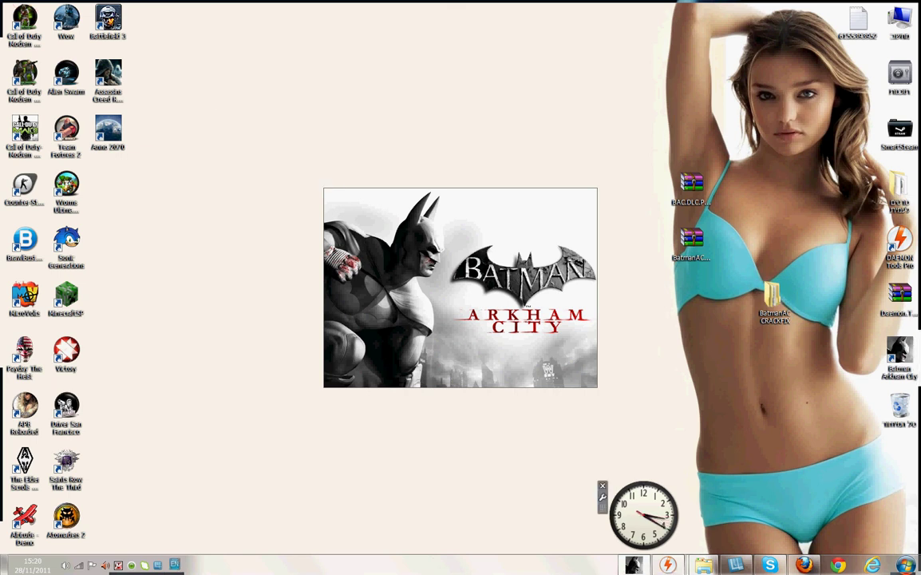
{"action": "mouse_move", "coordinate": [634, 563]}
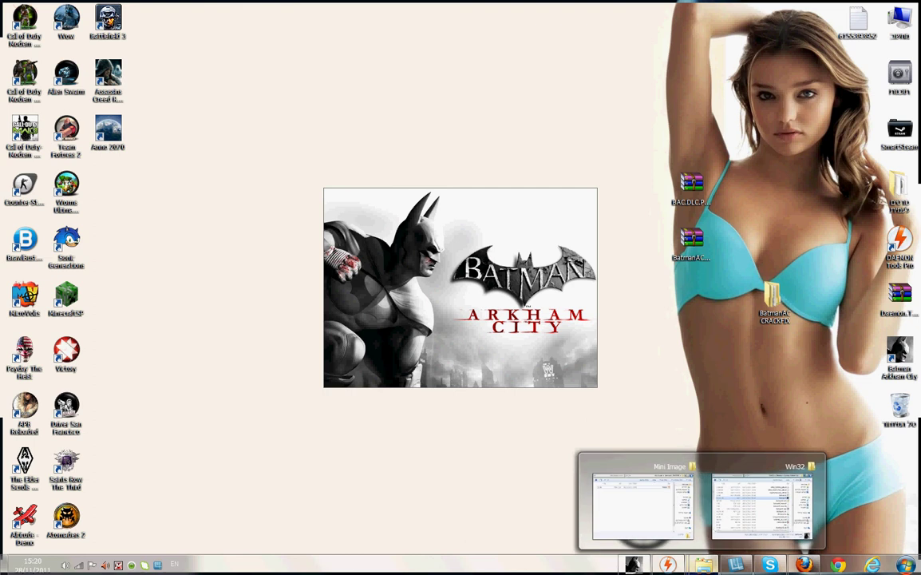
{"action": "left_click", "coordinate": [764, 505]}
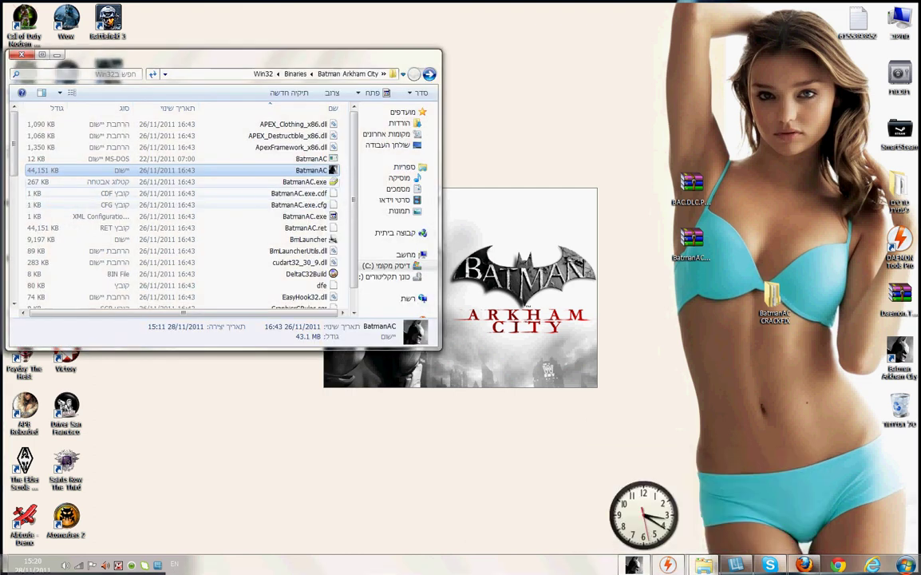
{"action": "scroll", "coordinate": [176, 240], "scroll_direction": "down", "scroll_amount": 4}
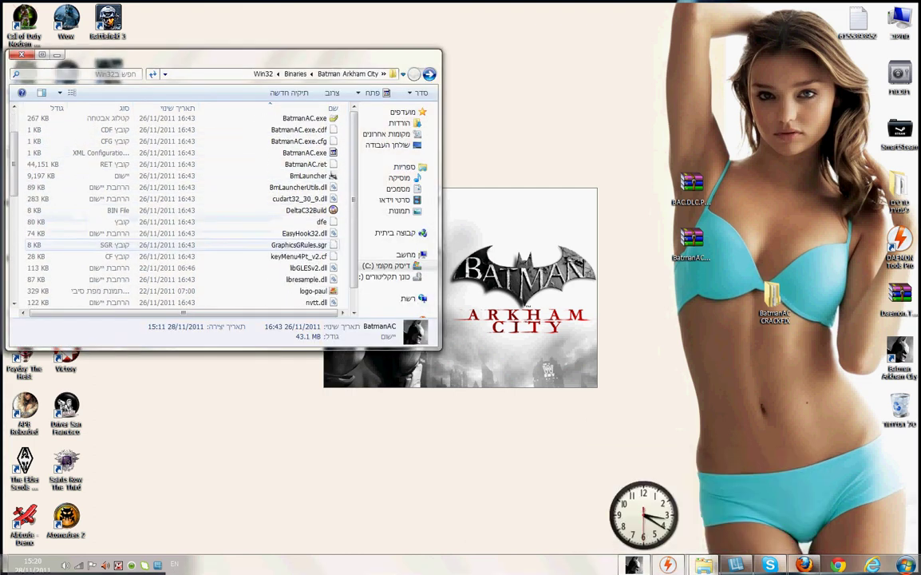
{"action": "scroll", "coordinate": [183, 267], "scroll_direction": "down", "scroll_amount": 6}
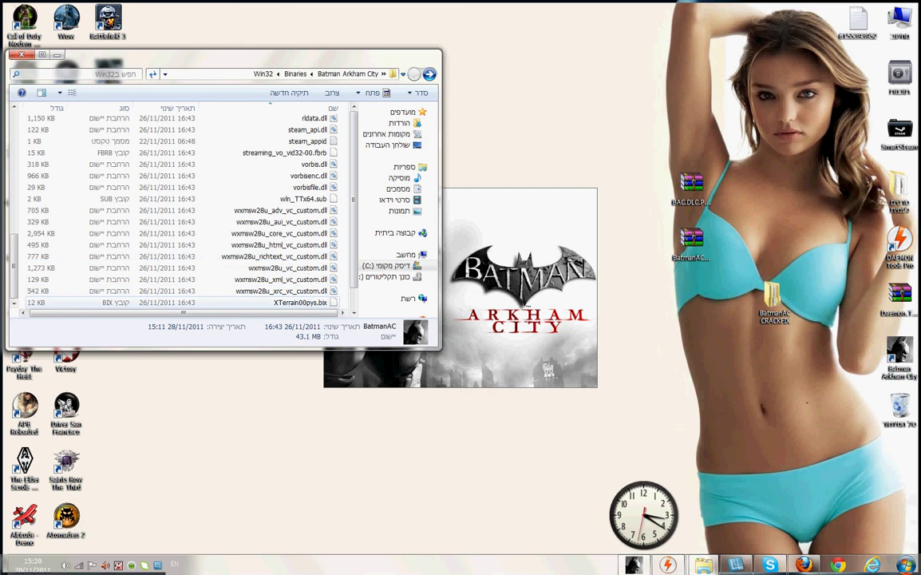
{"action": "scroll", "coordinate": [184, 275], "scroll_direction": "up", "scroll_amount": 8}
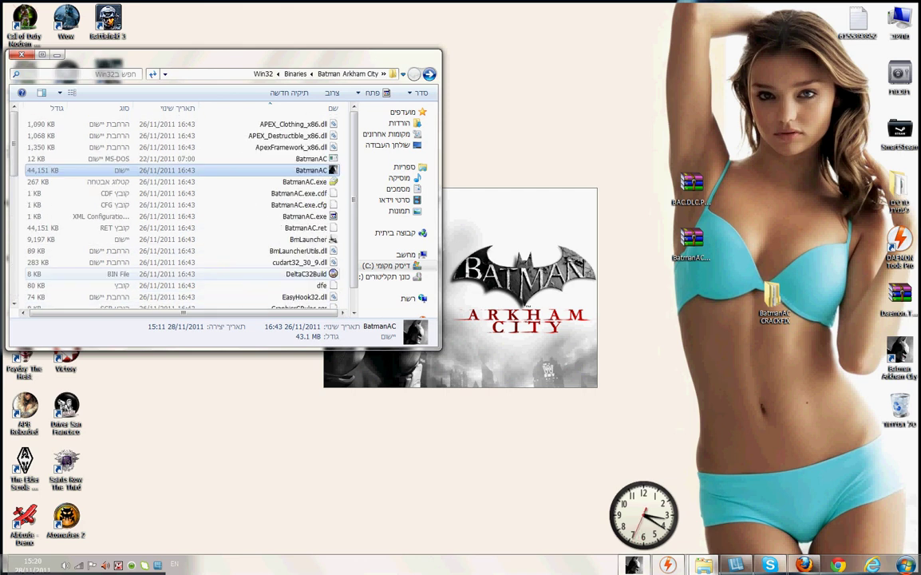
{"action": "key", "text": "Down"}
{"action": "key", "text": "Down"}
{"action": "key", "text": "Down"}
{"action": "key", "text": "Down"}
{"action": "key", "text": "Down"}
{"action": "key", "text": "Down"}
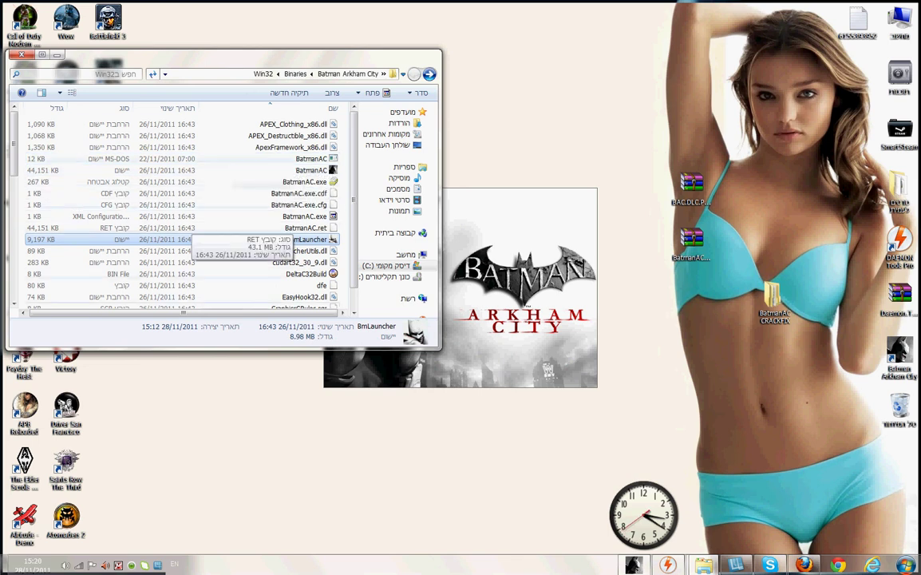
{"action": "scroll", "coordinate": [176, 199], "scroll_direction": "down", "scroll_amount": 6}
{"action": "scroll", "coordinate": [176, 200], "scroll_direction": "down", "scroll_amount": 4}
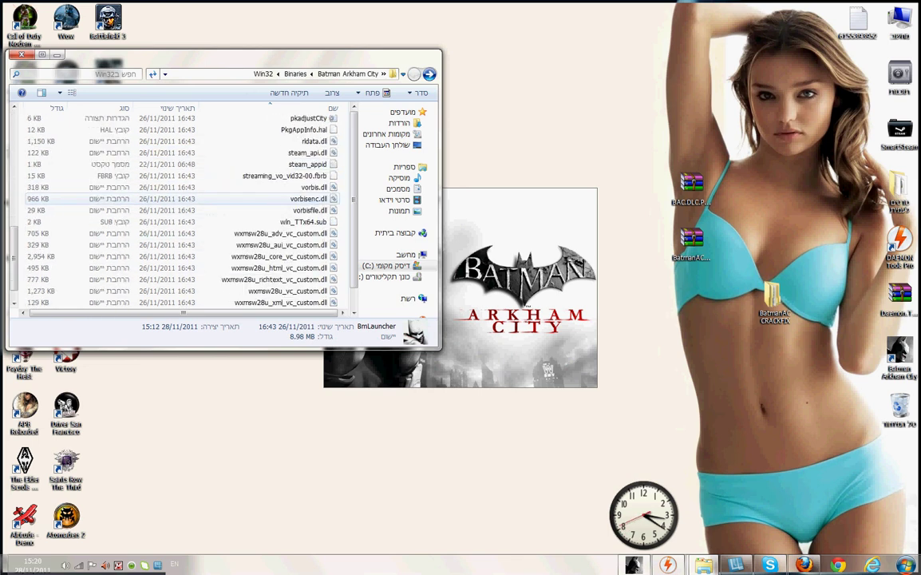
{"action": "scroll", "coordinate": [176, 201], "scroll_direction": "up", "scroll_amount": 5}
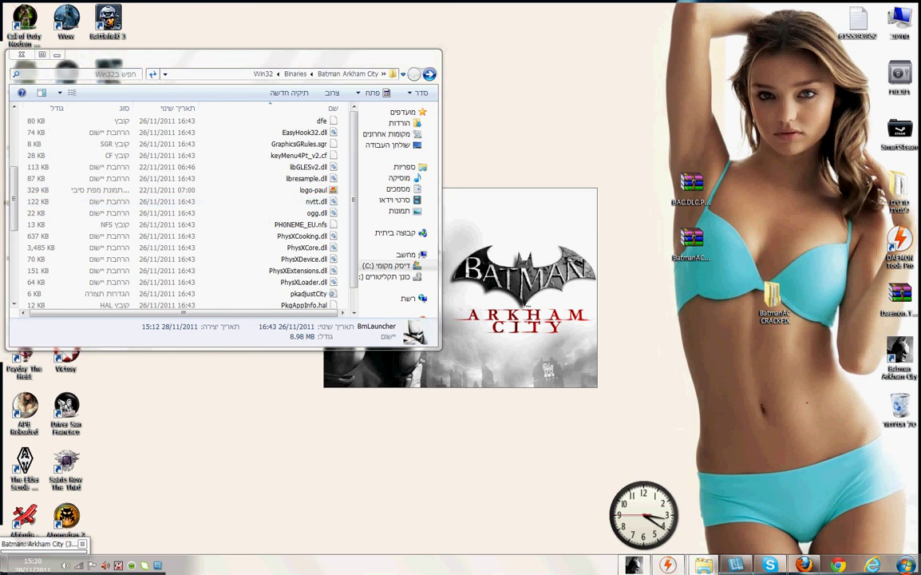
{"action": "left_click", "coordinate": [44, 54]}
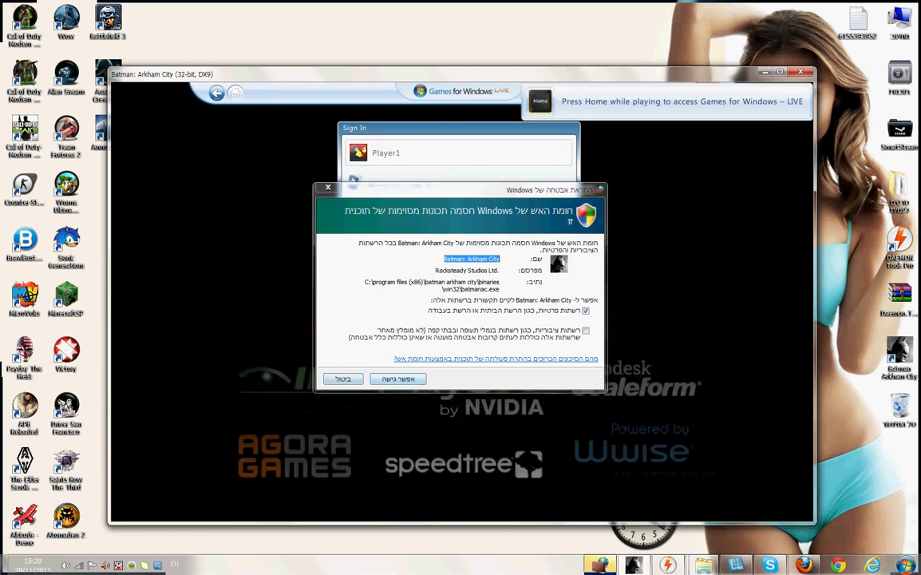
Step: Cancel the Windows firewall alert for Batman: Arkham City and dismiss the Games for Windows LIVE sign-in form
{"action": "left_click", "coordinate": [343, 379]}
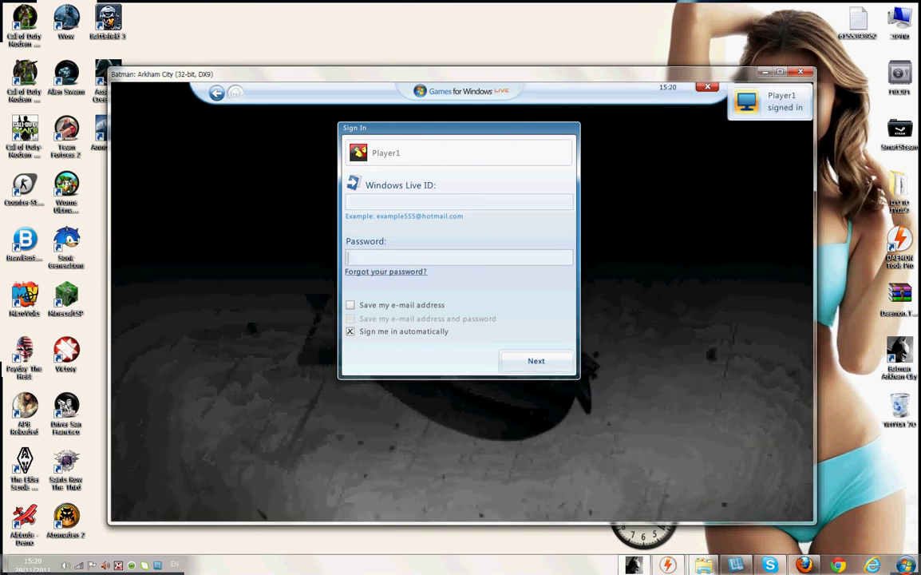
{"action": "key", "text": "Escape"}
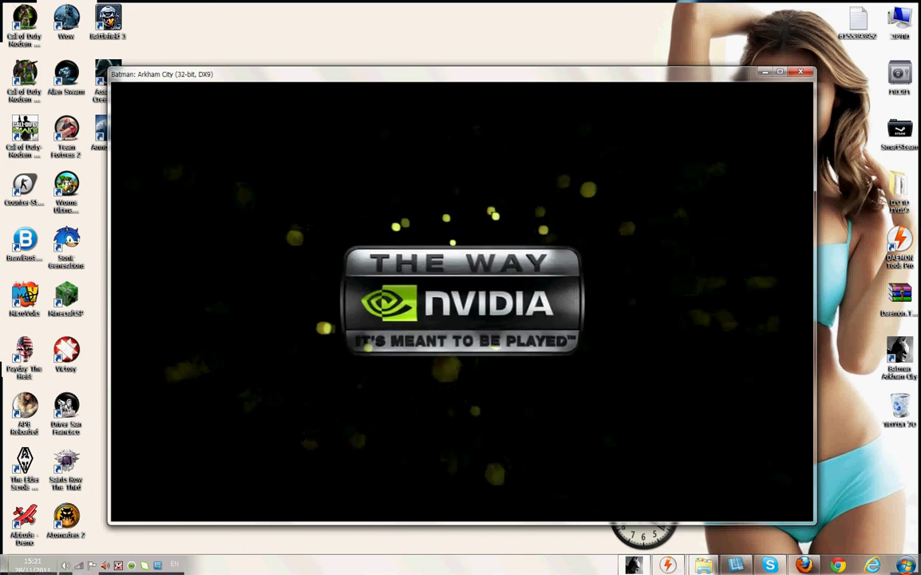
Step: Lower Batman: Arkham City's volume in the volume mixer to near its minimum and return to the game window
{"action": "left_click", "coordinate": [65, 566]}
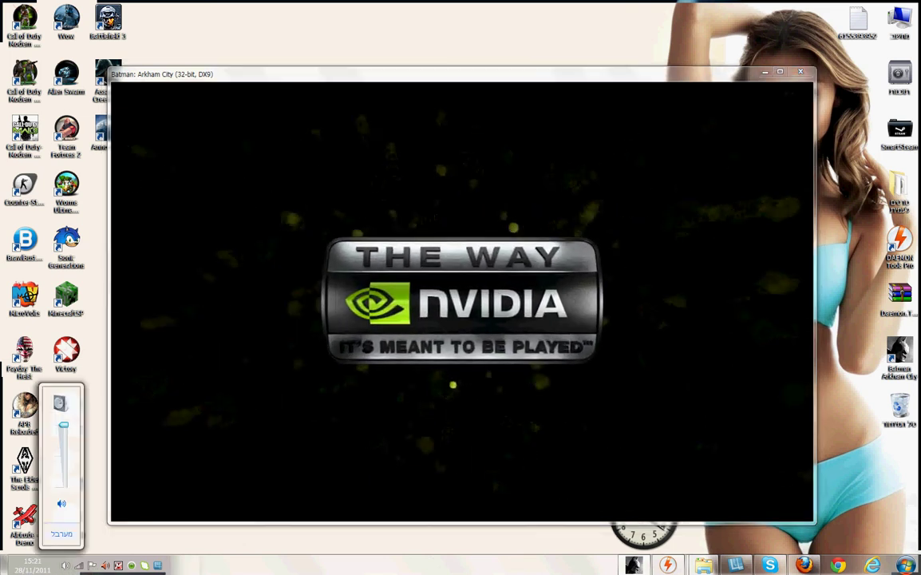
{"action": "left_click", "coordinate": [64, 538]}
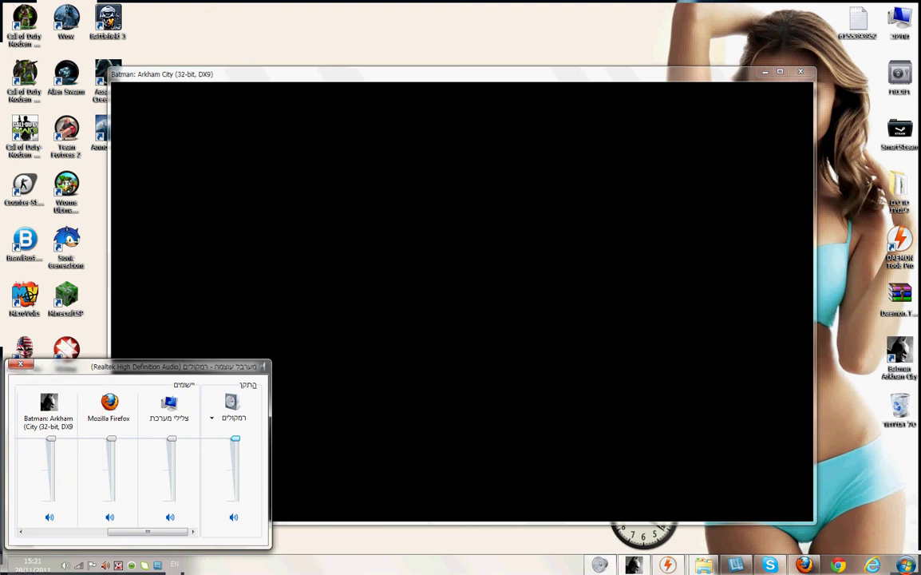
{"action": "left_click_drag", "start_coordinate": [51, 438], "coordinate": [51, 488]}
{"action": "left_click", "coordinate": [351, 399]}
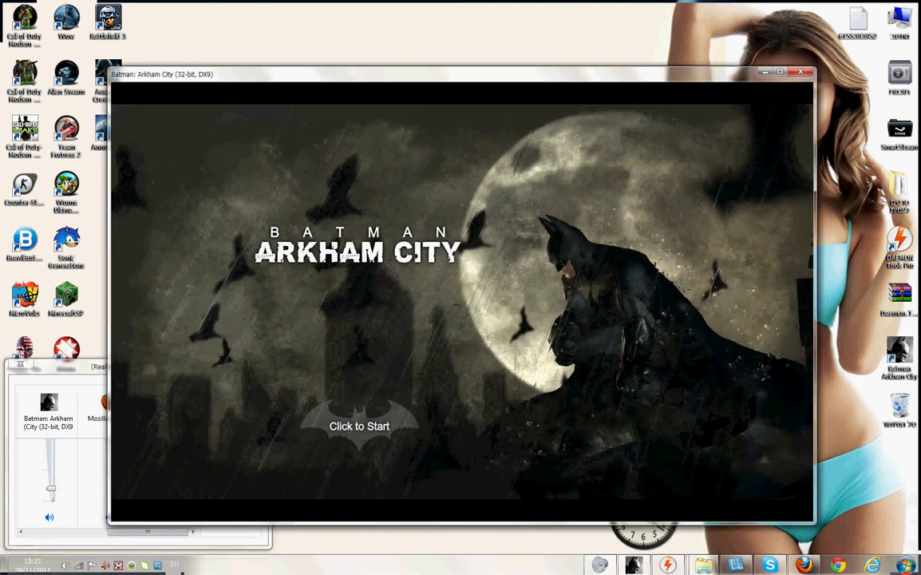
Step: Start from the title screen, select the first empty saved game slot and accept the autosave information
{"action": "left_click", "coordinate": [359, 426]}
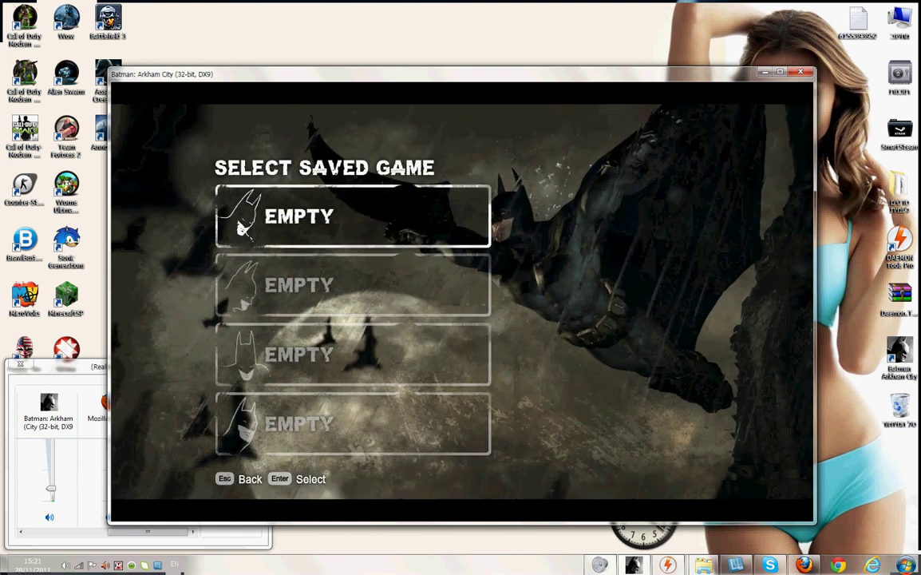
{"action": "key", "text": "Return"}
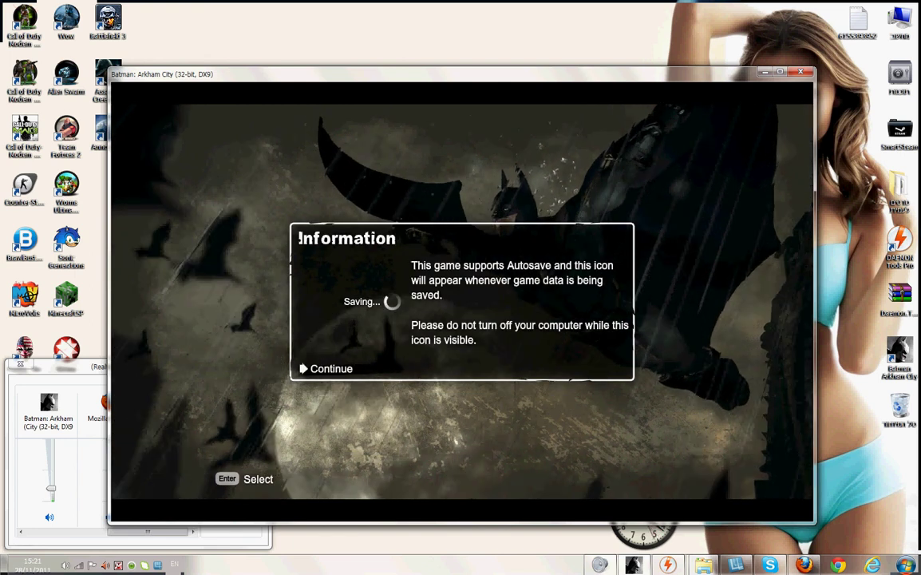
{"action": "key", "text": "Return"}
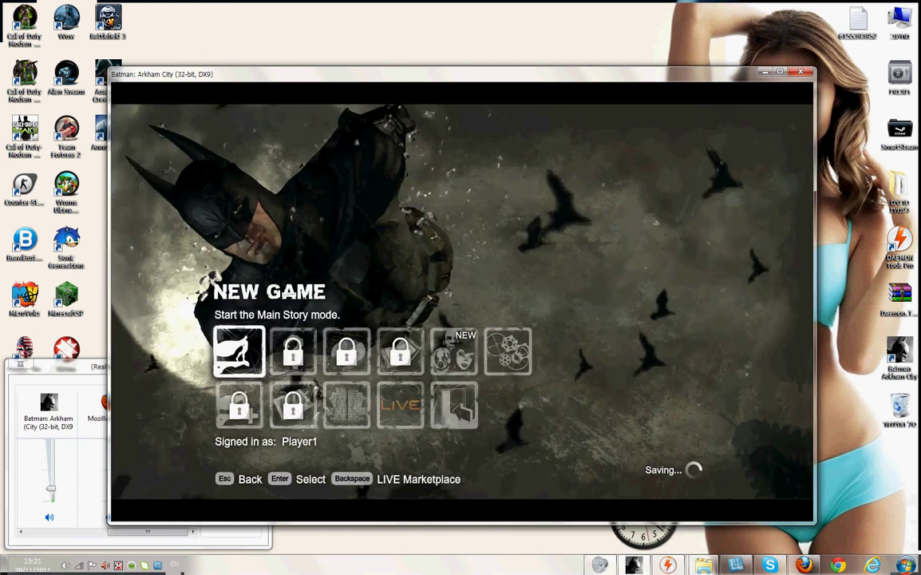
Step: Look through the game's main menu entries, including Riddler's Revenge, Character Trophies and Statistics
{"action": "key", "text": "Right"}
{"action": "key", "text": "Left"}
{"action": "key", "text": "Right"}
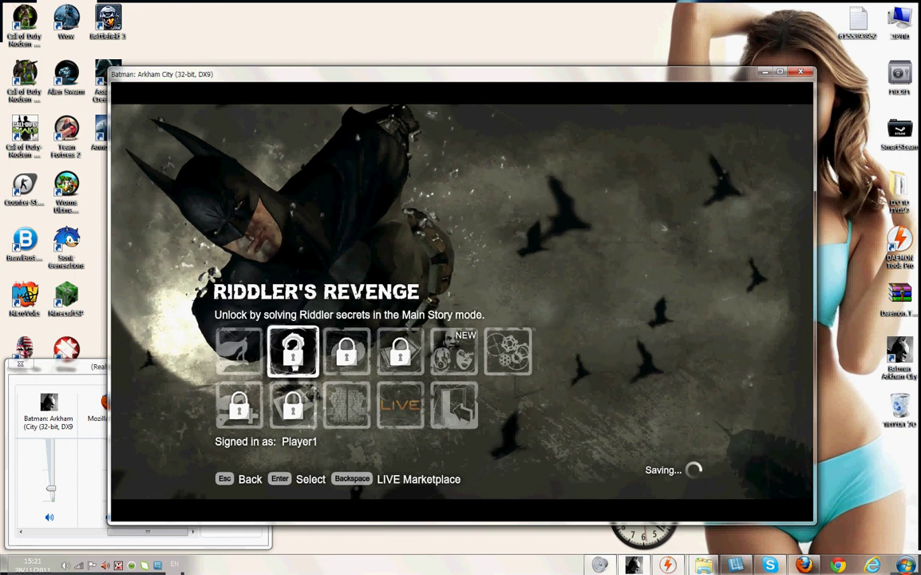
{"action": "key", "text": "Right"}
{"action": "key", "text": "Right"}
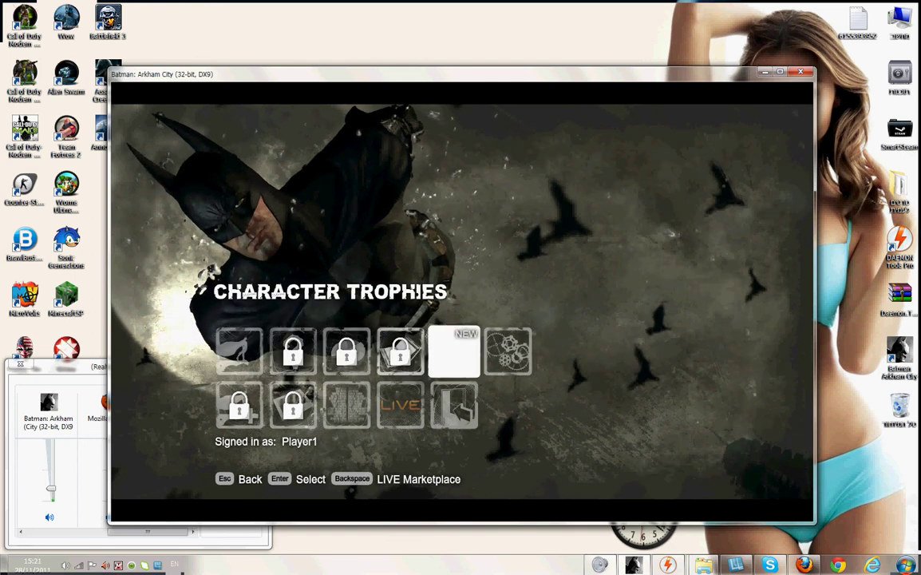
{"action": "key", "text": "Down"}
{"action": "key", "text": "Right"}
{"action": "key", "text": "Left"}
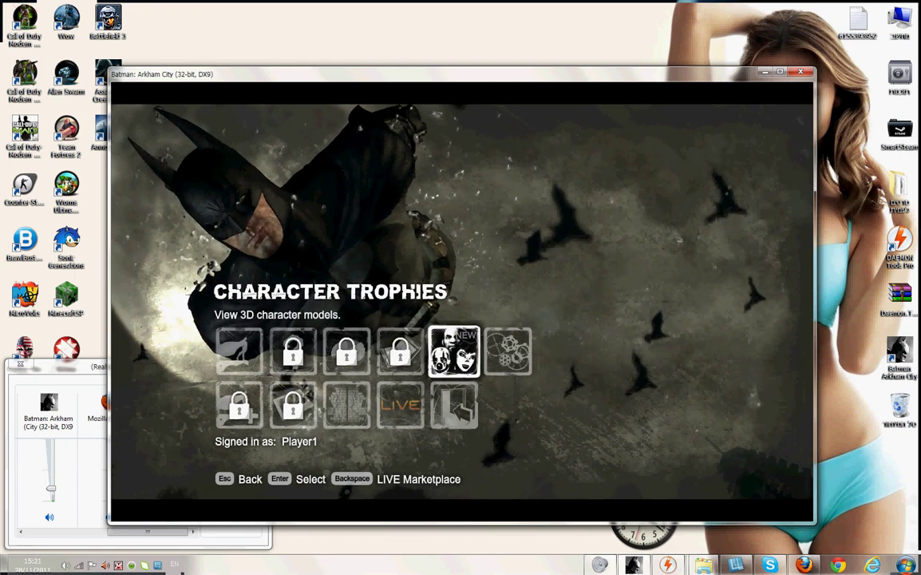
{"action": "key", "text": "Right"}
{"action": "key", "text": "Left"}
{"action": "key", "text": "Left"}
{"action": "key", "text": "Left"}
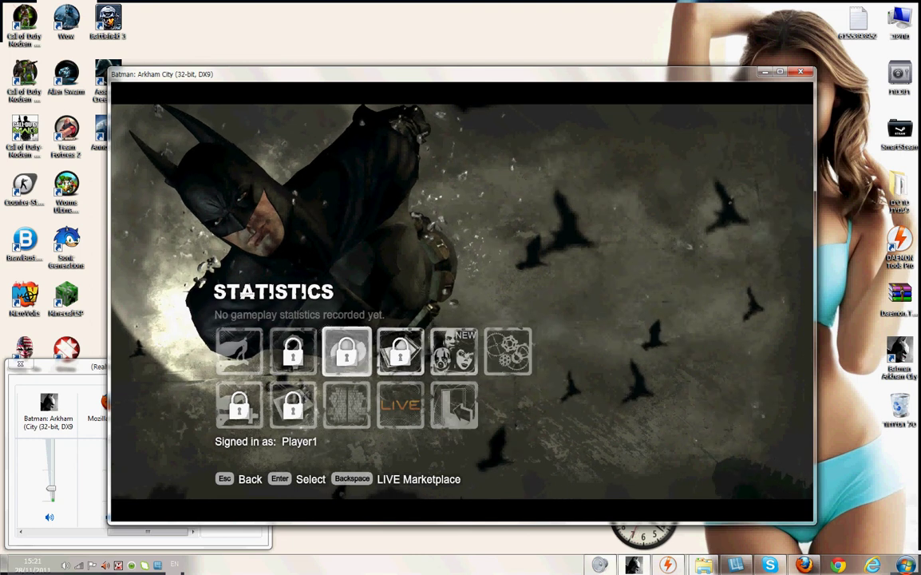
Step: Return to the New Game entry in the main menu and open its options
{"action": "key", "text": "Left"}
{"action": "key", "text": "Left"}
{"action": "key", "text": "Return"}
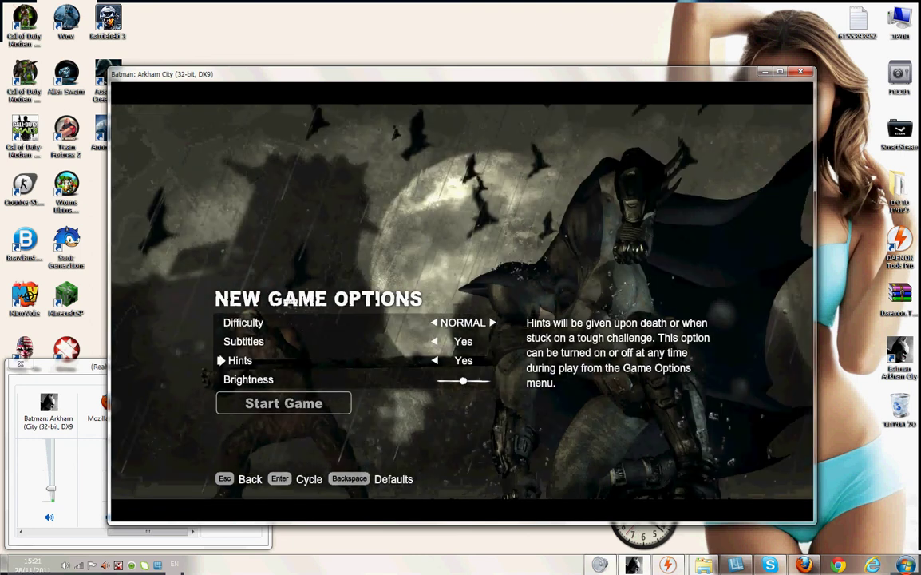
Step: Review the new game options, keeping Normal difficulty with subtitles and hints on, and start the game
{"action": "key", "text": "Up"}
{"action": "key", "text": "Up"}
{"action": "key", "text": "Down"}
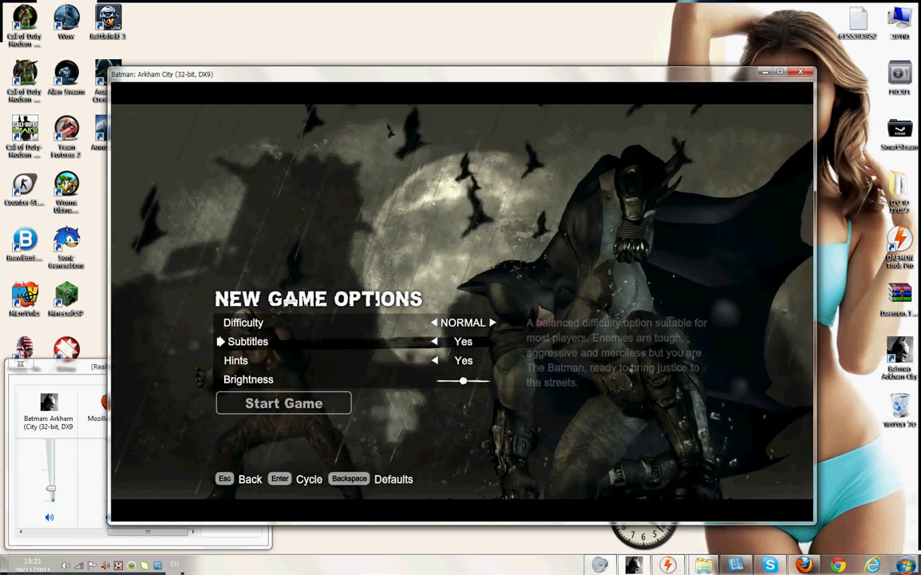
{"action": "key", "text": "Down"}
{"action": "key", "text": "Up"}
{"action": "key", "text": "Down"}
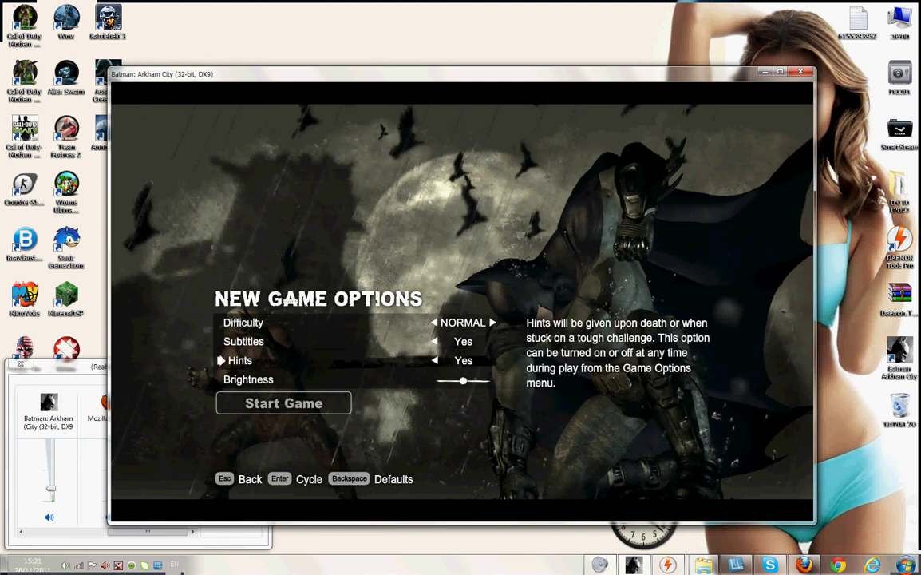
{"action": "key", "text": "Down"}
{"action": "key", "text": "Down"}
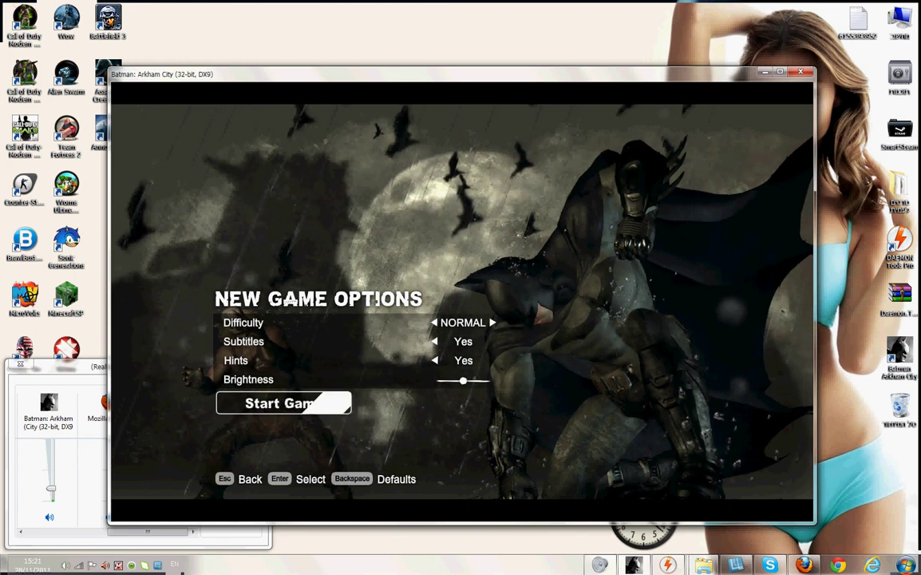
{"action": "key", "text": "Return"}
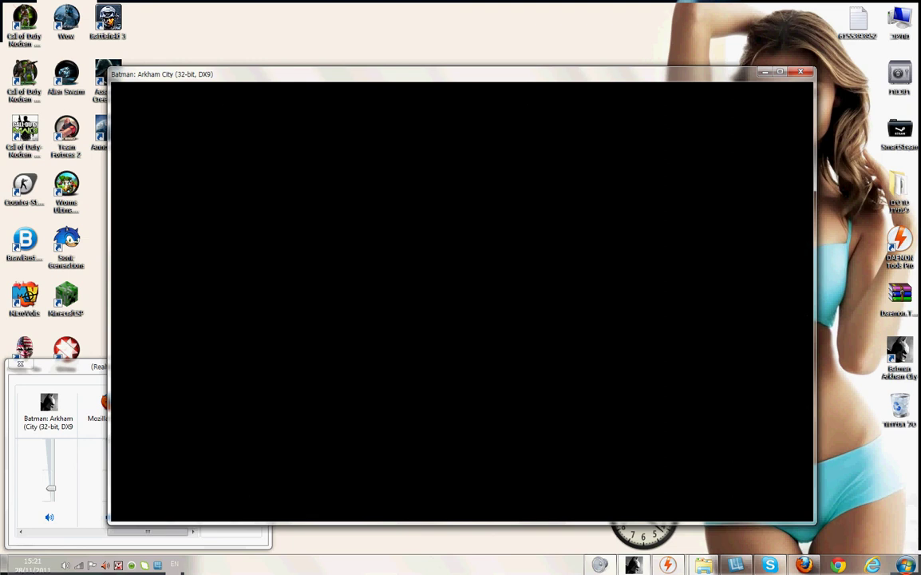